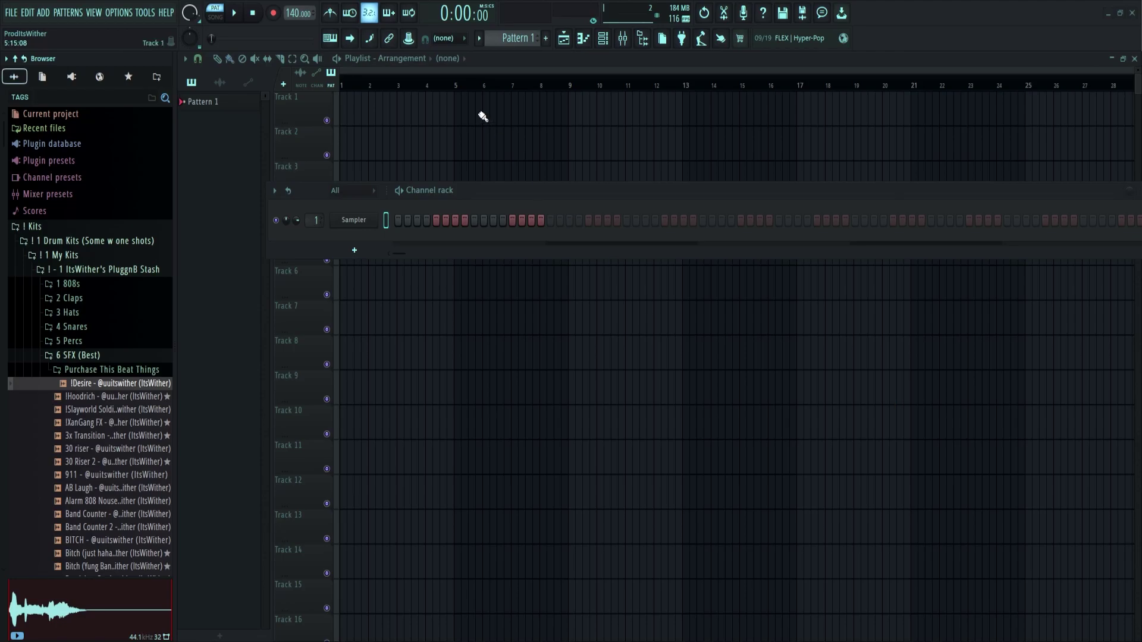
- Replace the Sampler channel with Pure Synth Platinum and open its preset selection
right_click(341, 229)
mouse_move(435, 326)
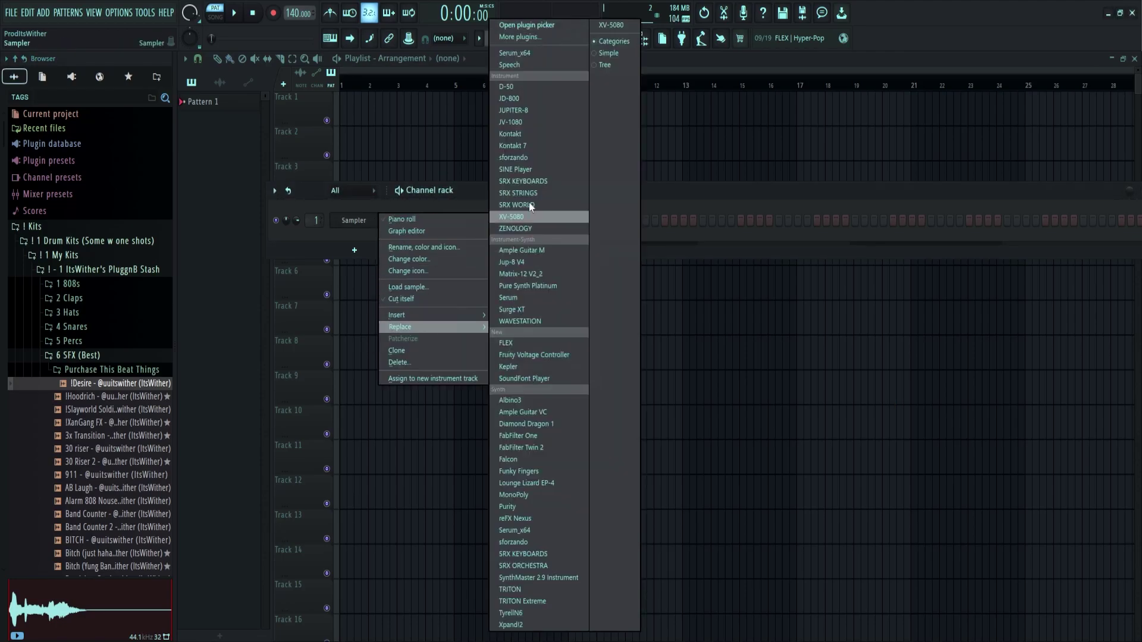
click(541, 286)
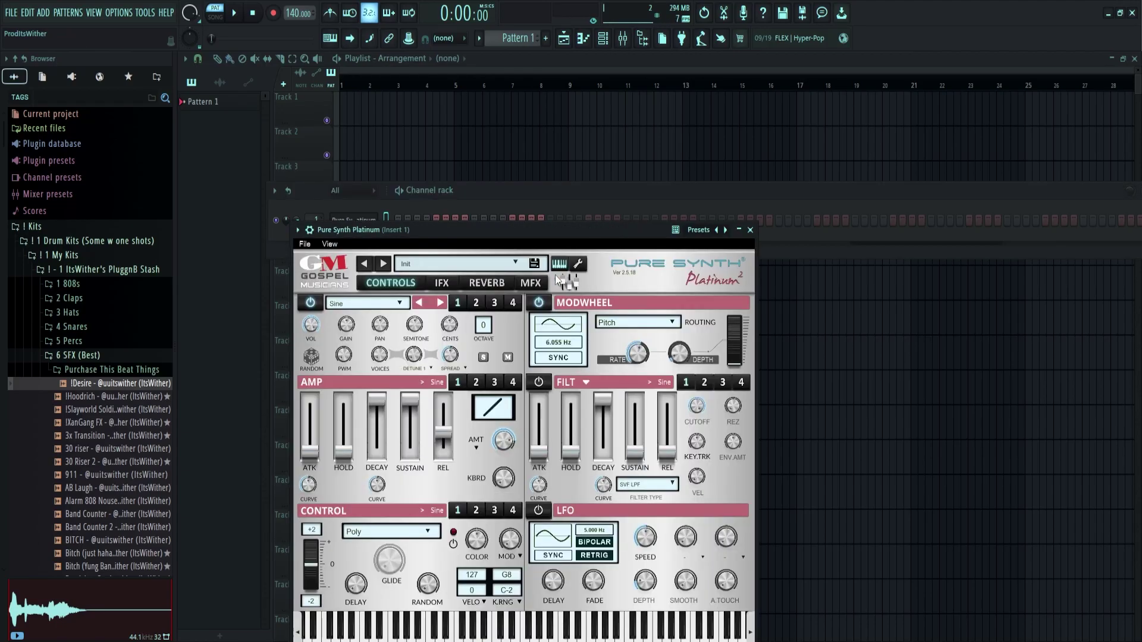
click(446, 259)
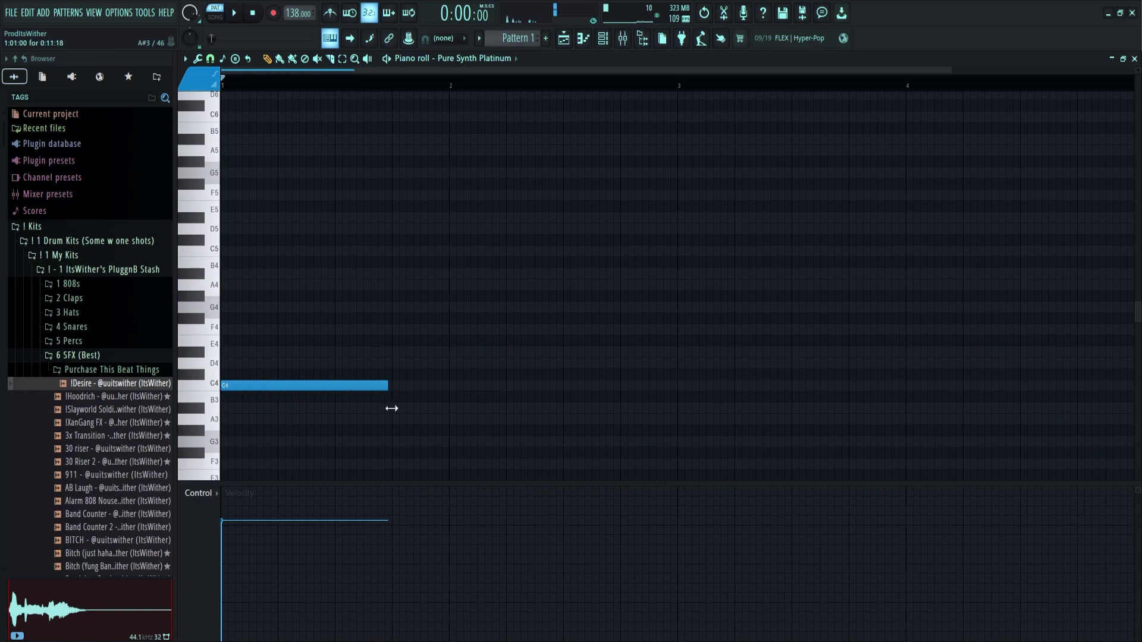
- Lengthen the C4 bass note to one full bar, add a D#4 note at bar 2 and play the pattern
drag(392, 409, 444, 411)
key(space)
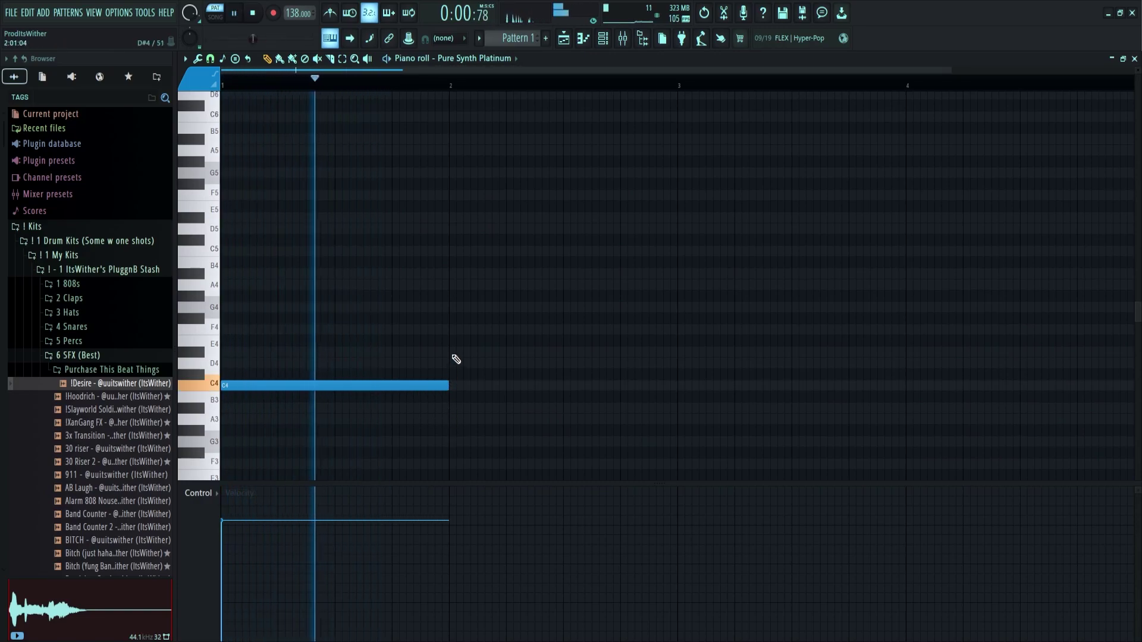
click(452, 354)
scroll(491, 367, down, 2)
click(528, 360)
right_click(528, 360)
key(space)
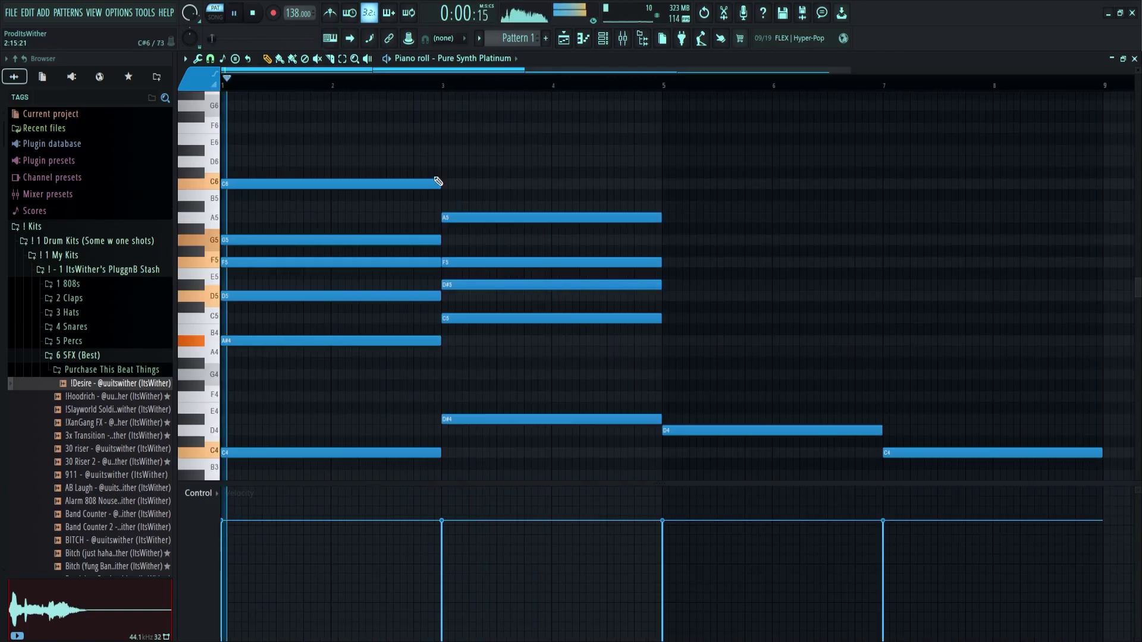
scroll(416, 191, down, 2)
scroll(606, 173, up, 2)
scroll(654, 249, up, 3)
click(497, 261)
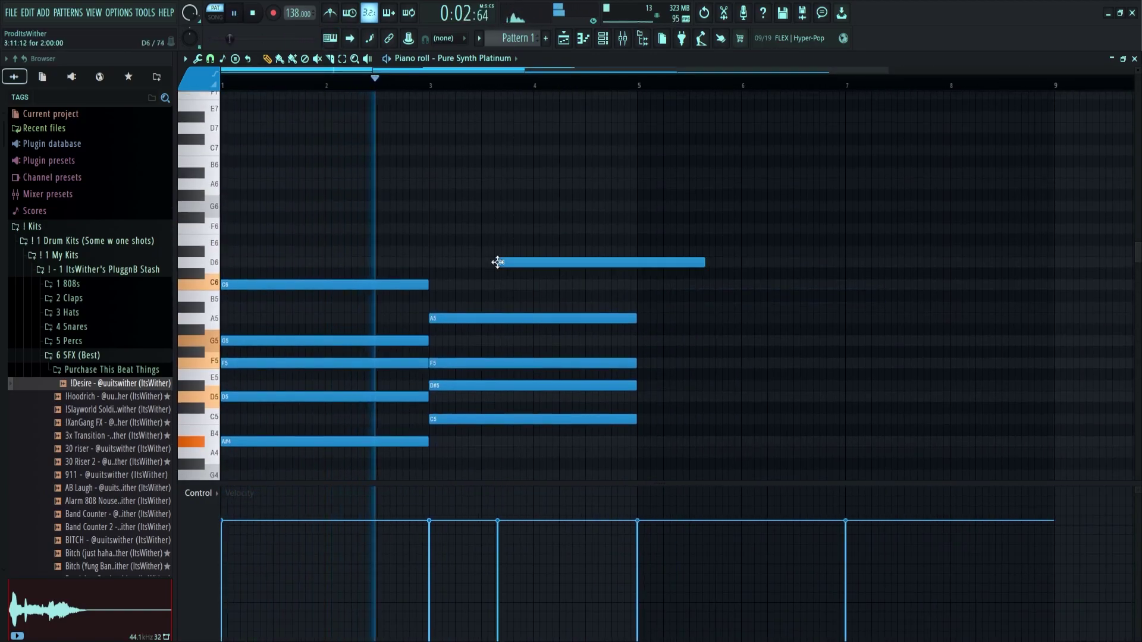
right_click(494, 261)
- Stack A4 and C5 notes above the D4 bass note at bar 5
scroll(569, 262, down, 2)
scroll(654, 465, up, 2)
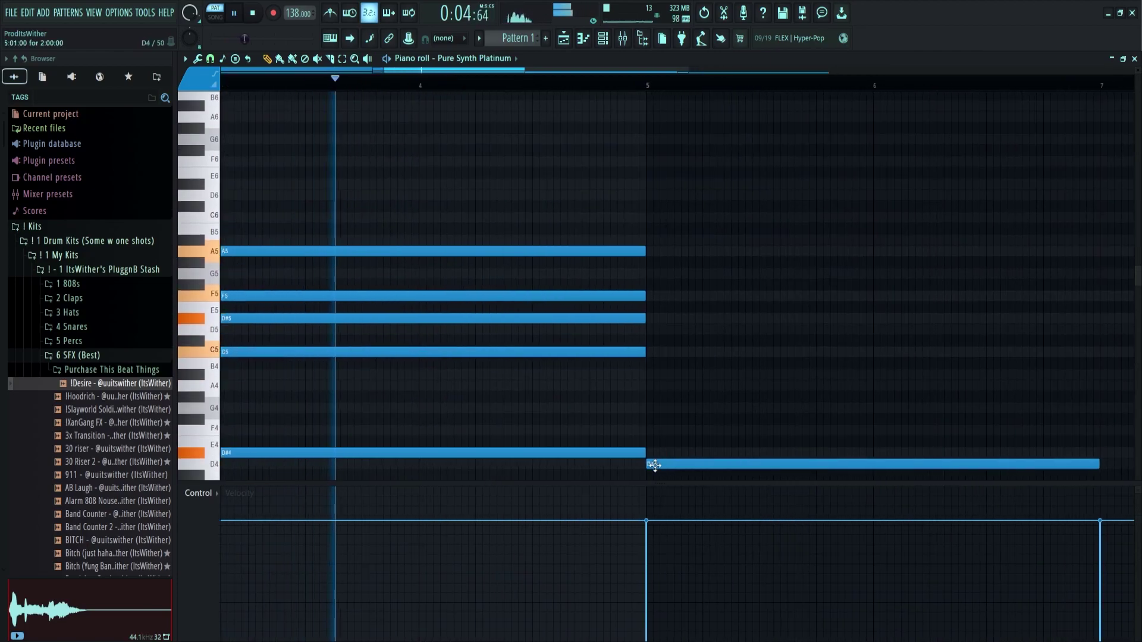
click(651, 387)
click(650, 352)
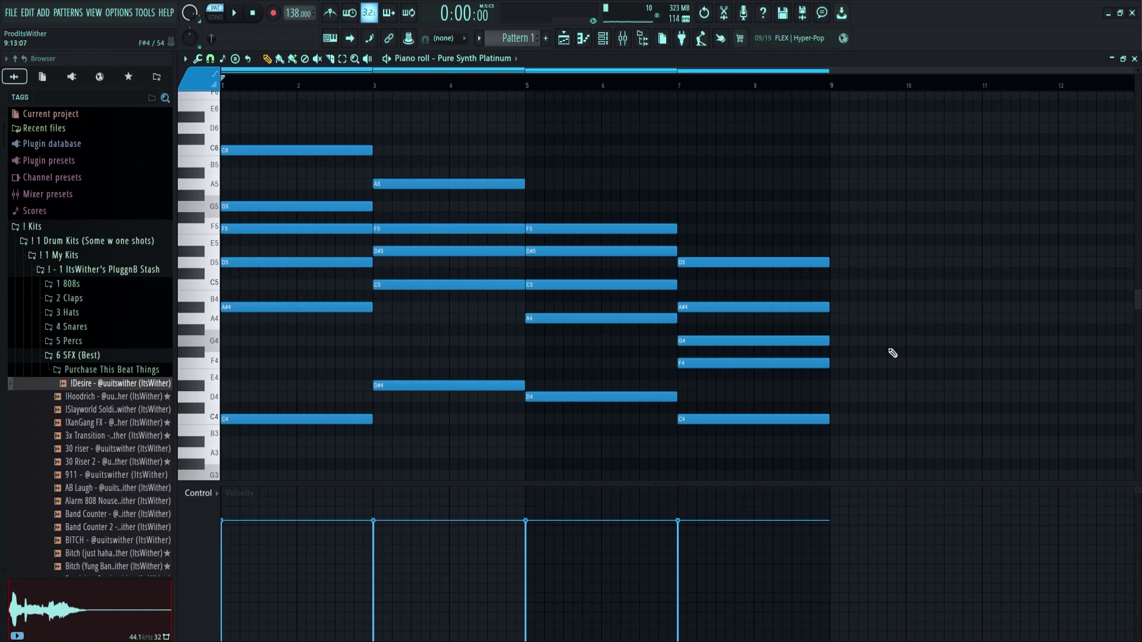
- Play back the full 16-bar Pure Synth Platinum chord progression
scroll(880, 306, up, 1)
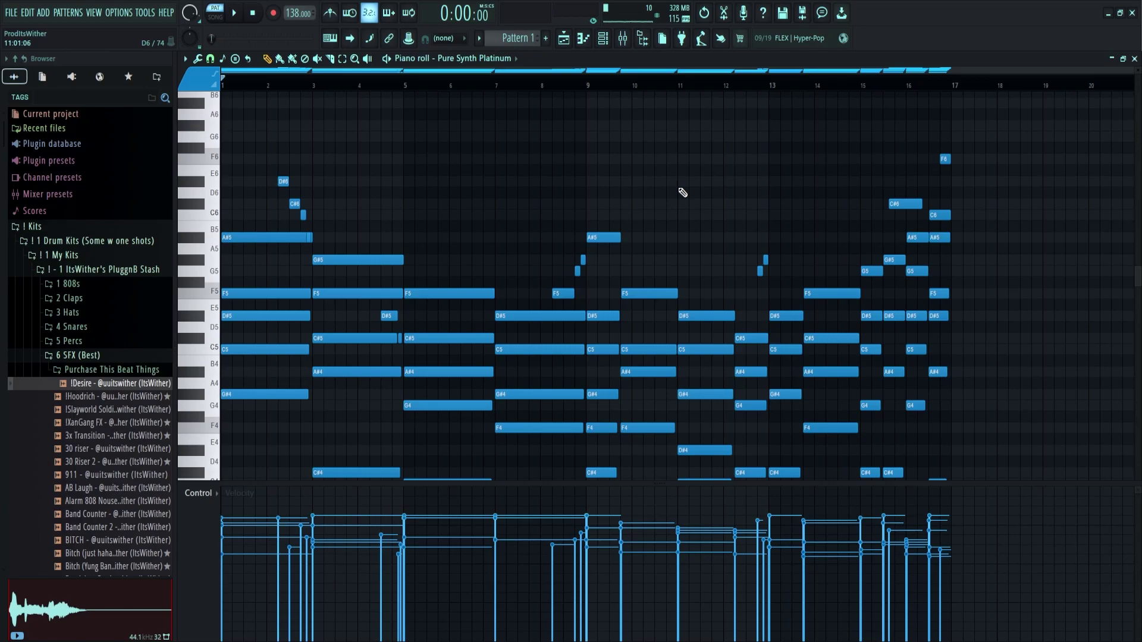
scroll(654, 185, down, 3)
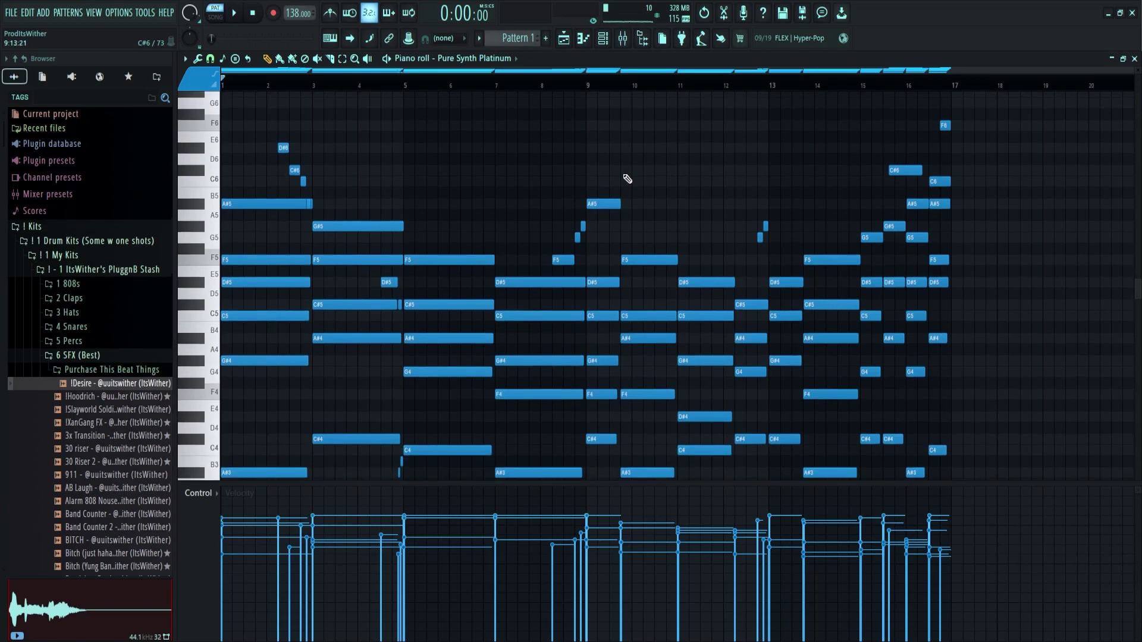
key(space)
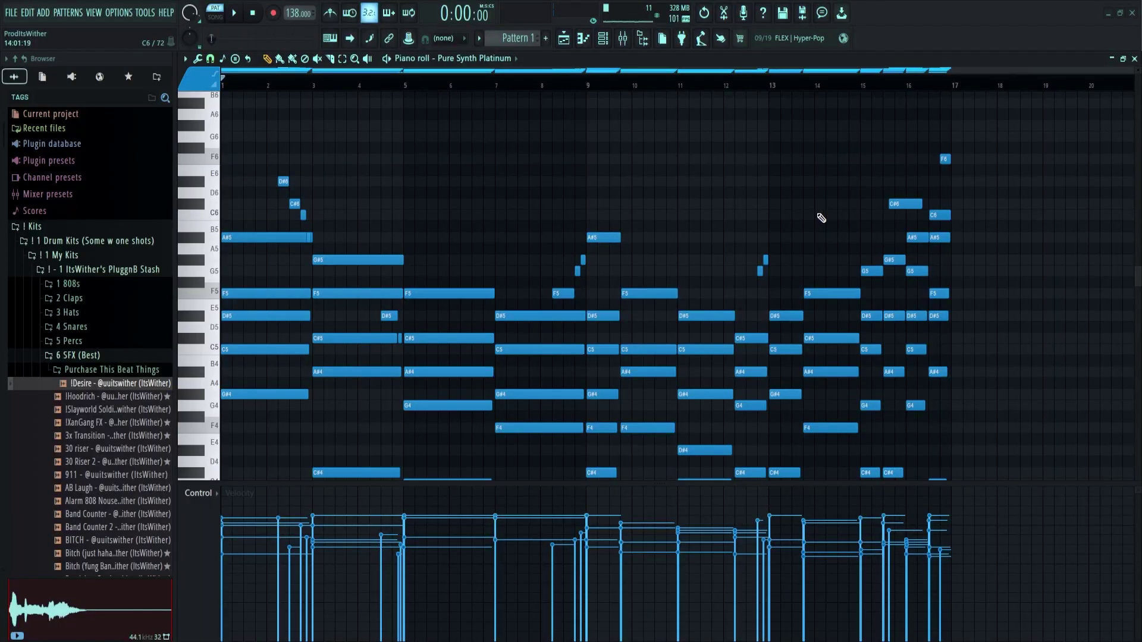
- Select bars 1 to 8 of the progression and play the second half from bar 9
scroll(527, 133, down, 3)
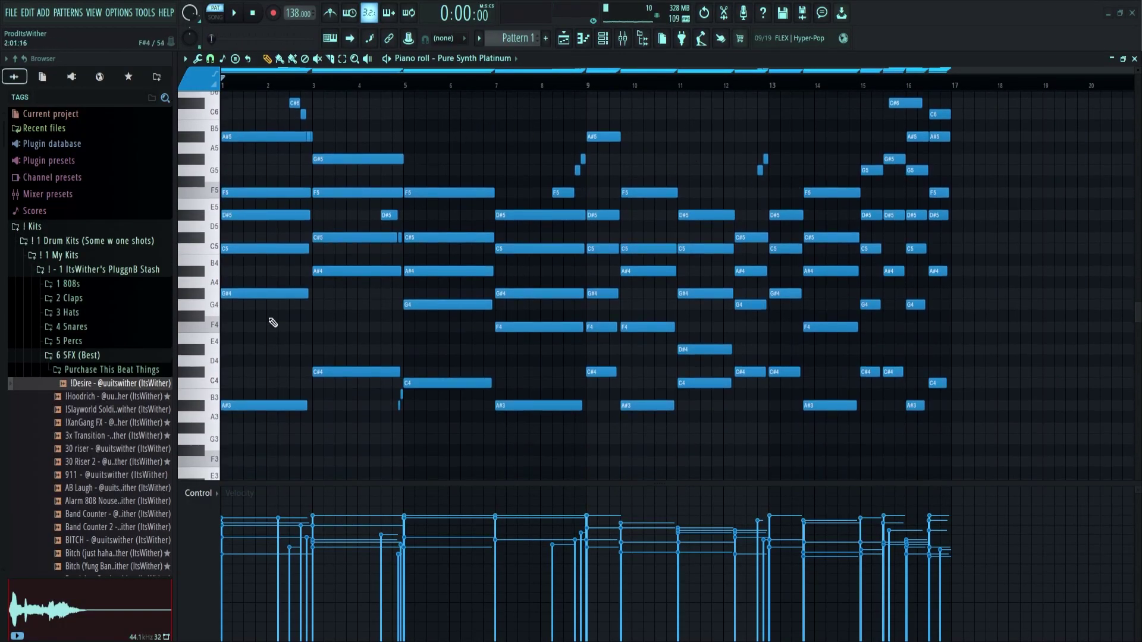
drag(591, 93, 3, 195)
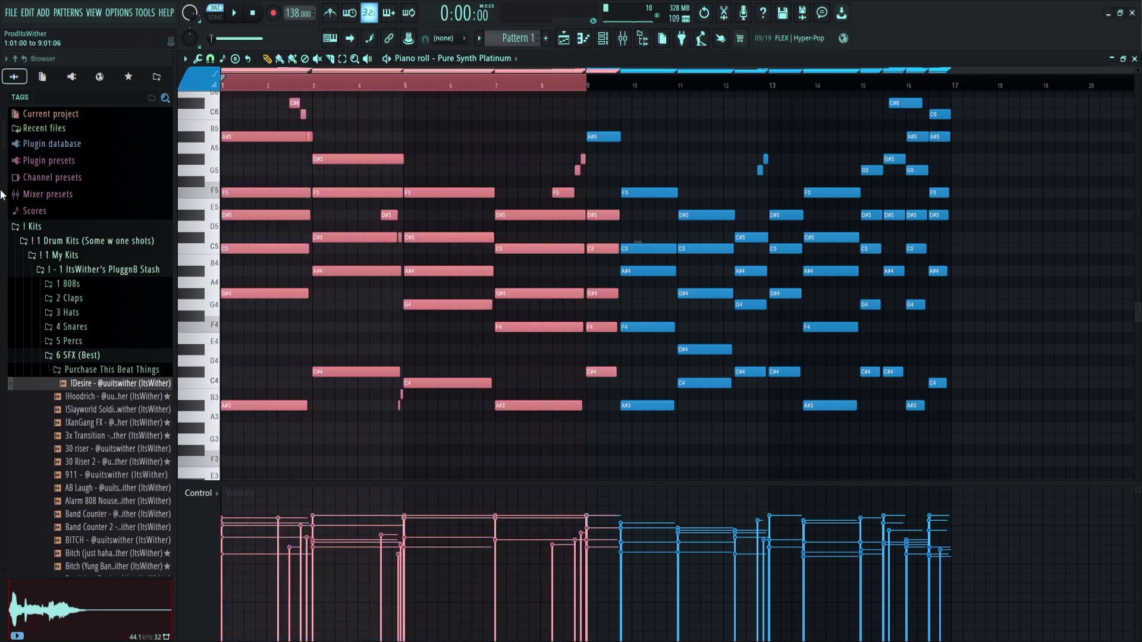
click(586, 87)
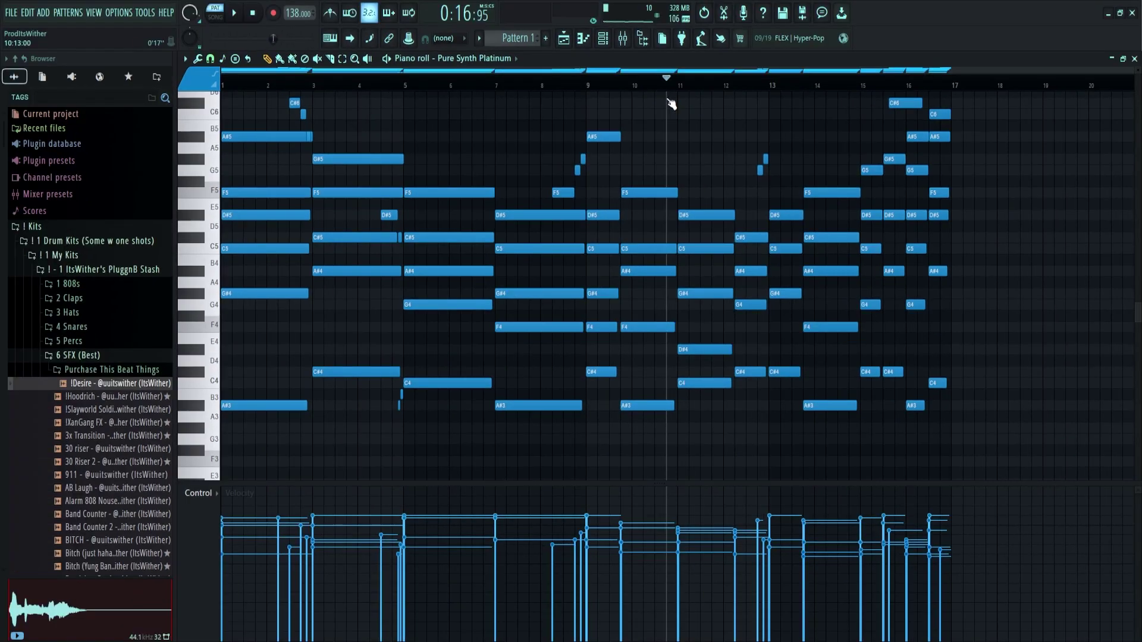
scroll(650, 155, up, 2)
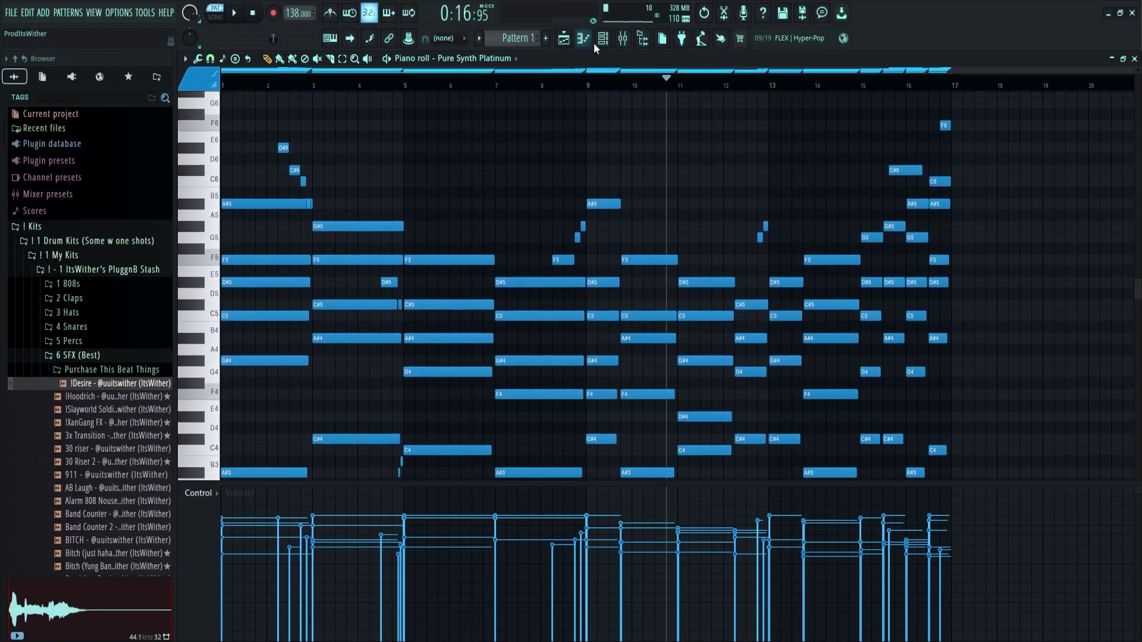
- Add an SRX ORCHESTRA instrument as a new channel below Pure Synth Platinum
click(601, 43)
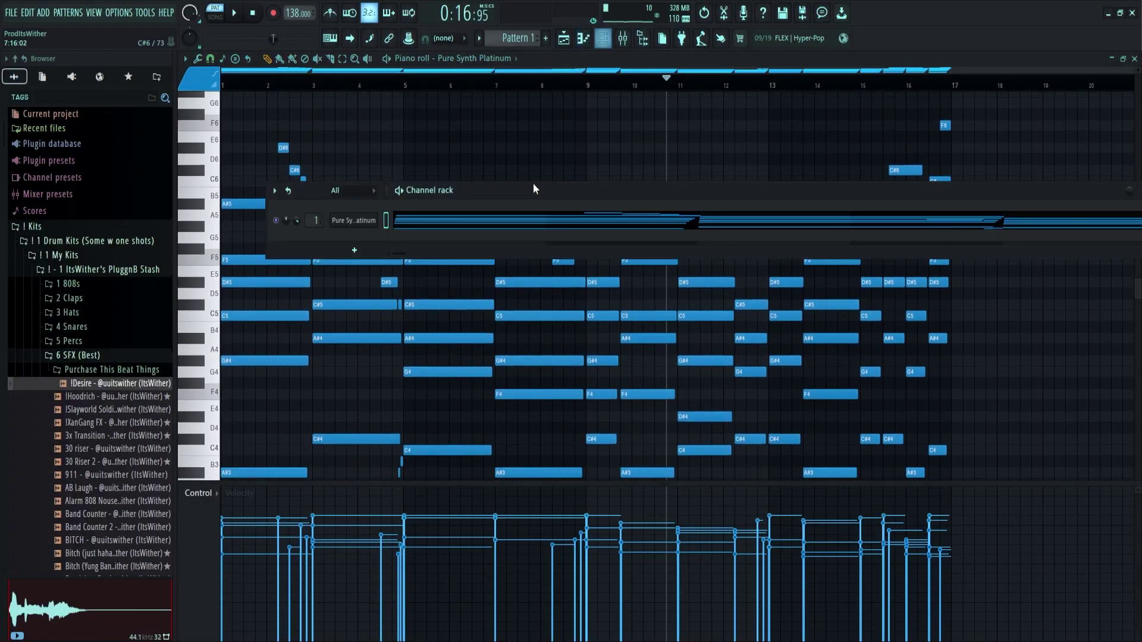
click(359, 250)
click(371, 24)
text(srx)
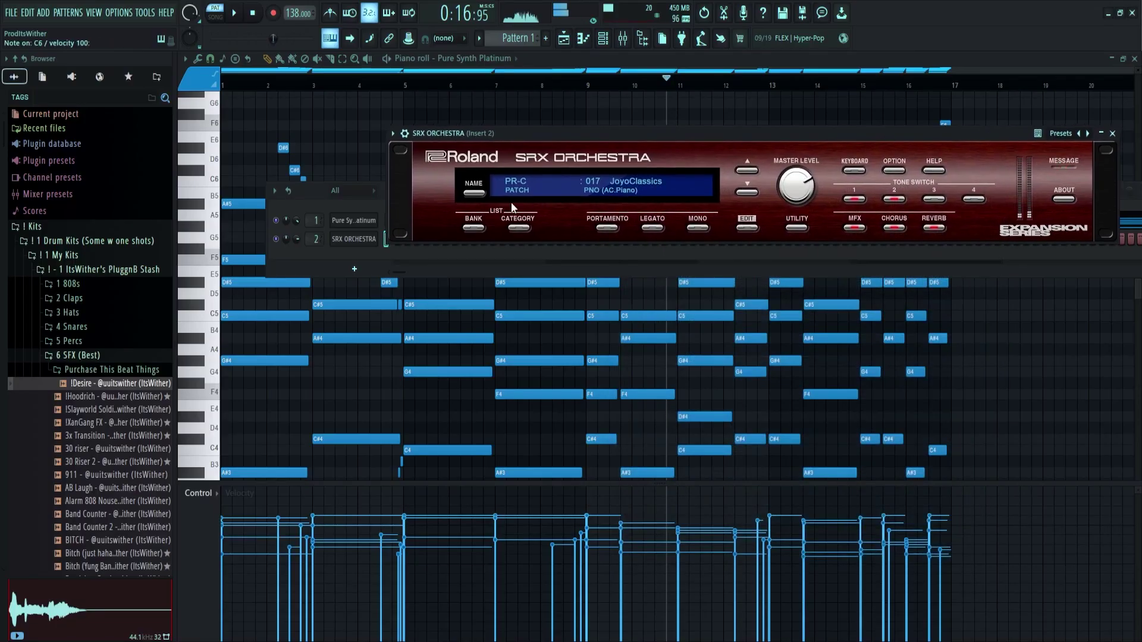
- Copy the Pure Synth Platinum notes and paste them into the SRX ORCHESTRA channel
right_click(375, 220)
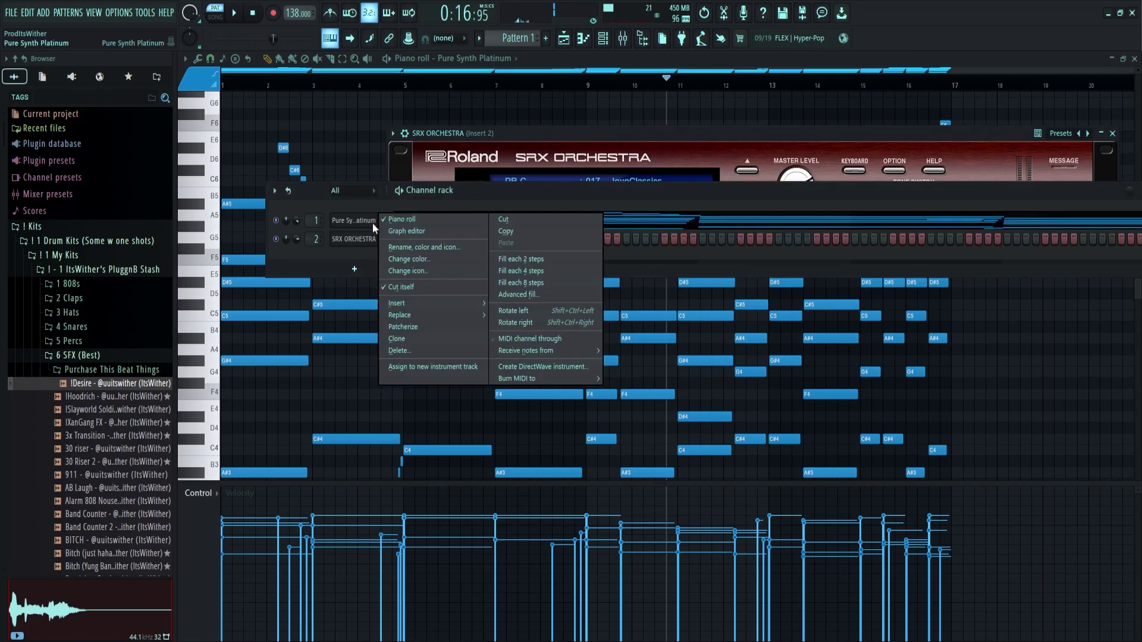
click(503, 231)
right_click(331, 241)
click(506, 261)
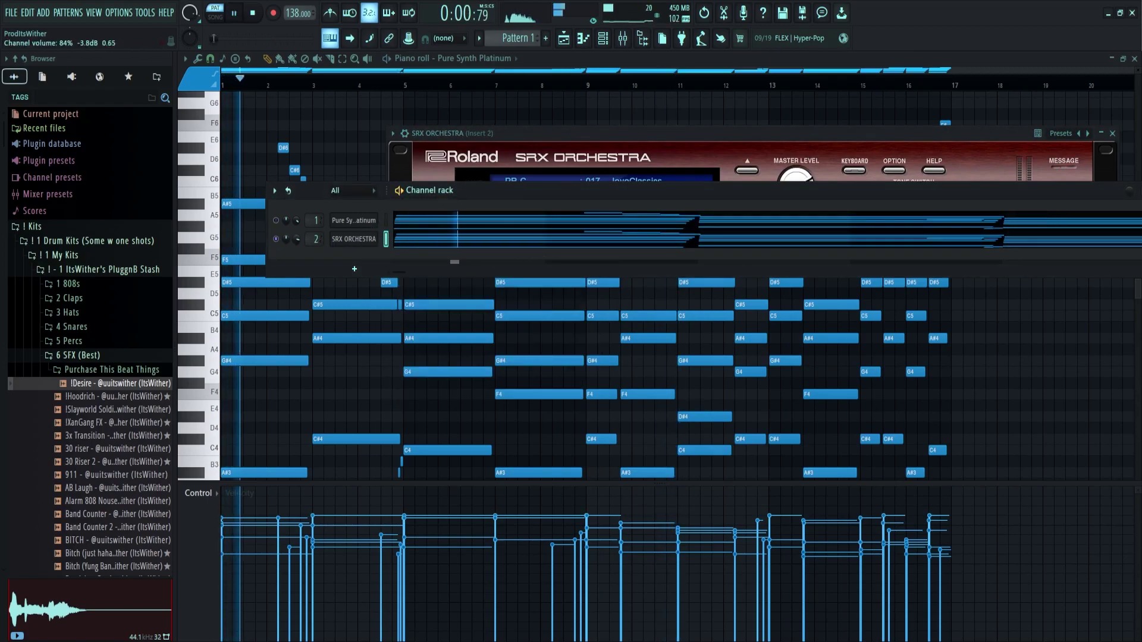
- Show the mixer, load the 027 Octave ^ patch from the SRX STRINGS Strings category, and reopen the category list
click(626, 39)
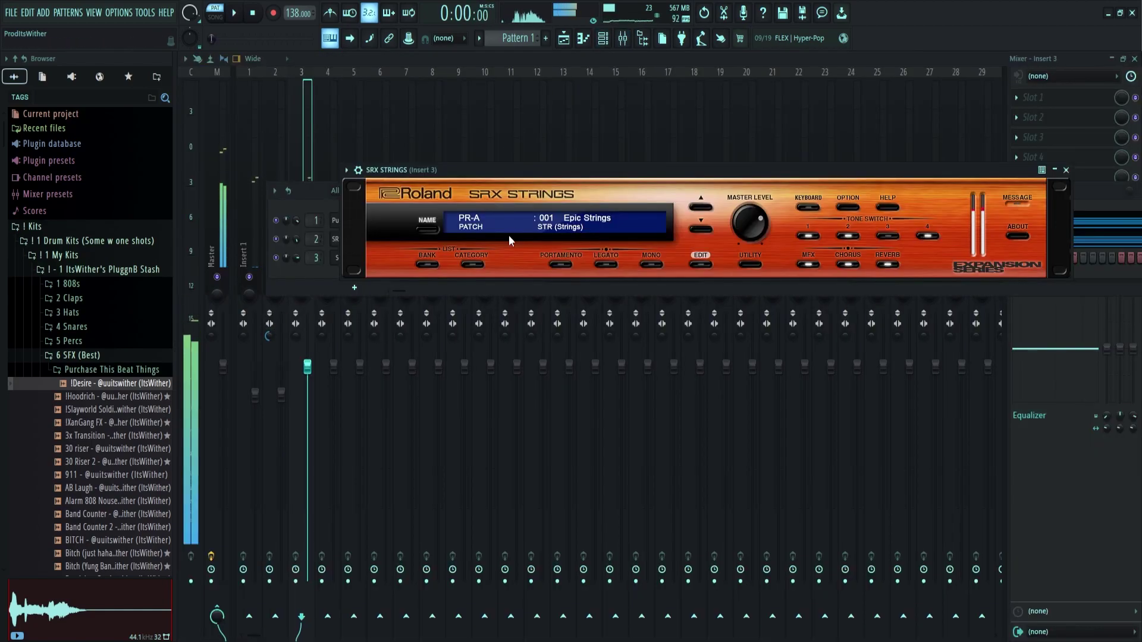
click(479, 264)
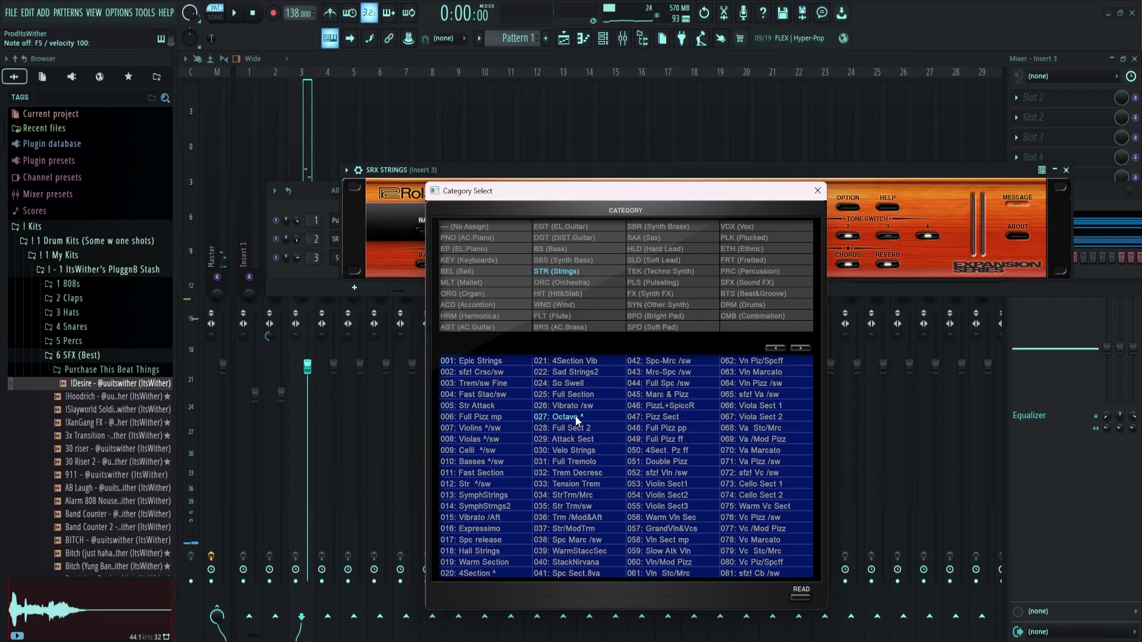
click(817, 190)
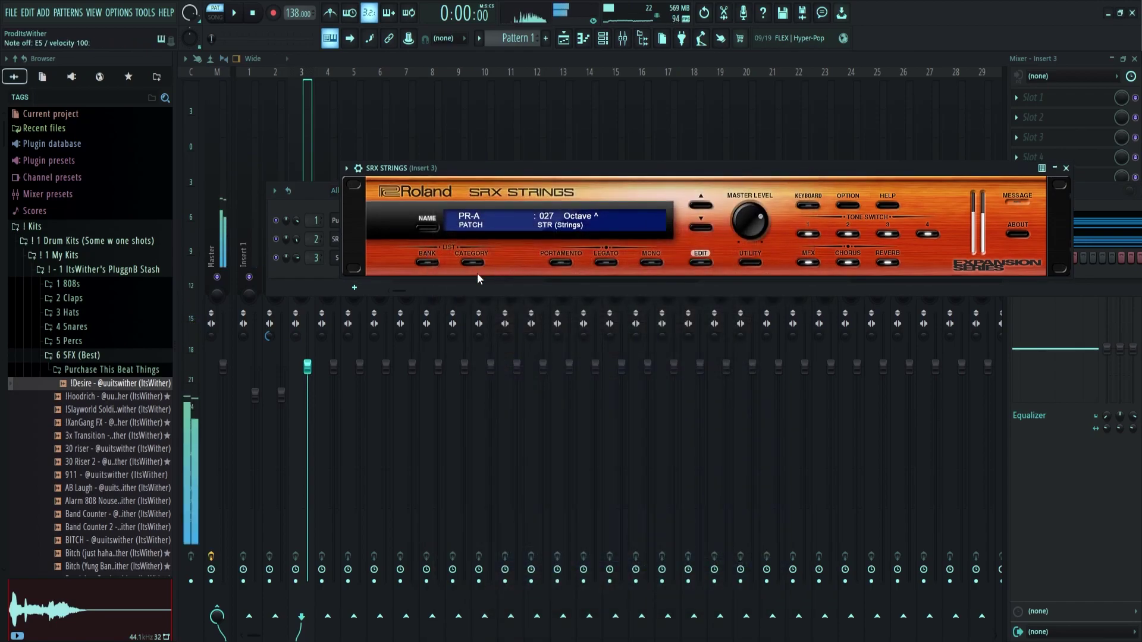
click(462, 259)
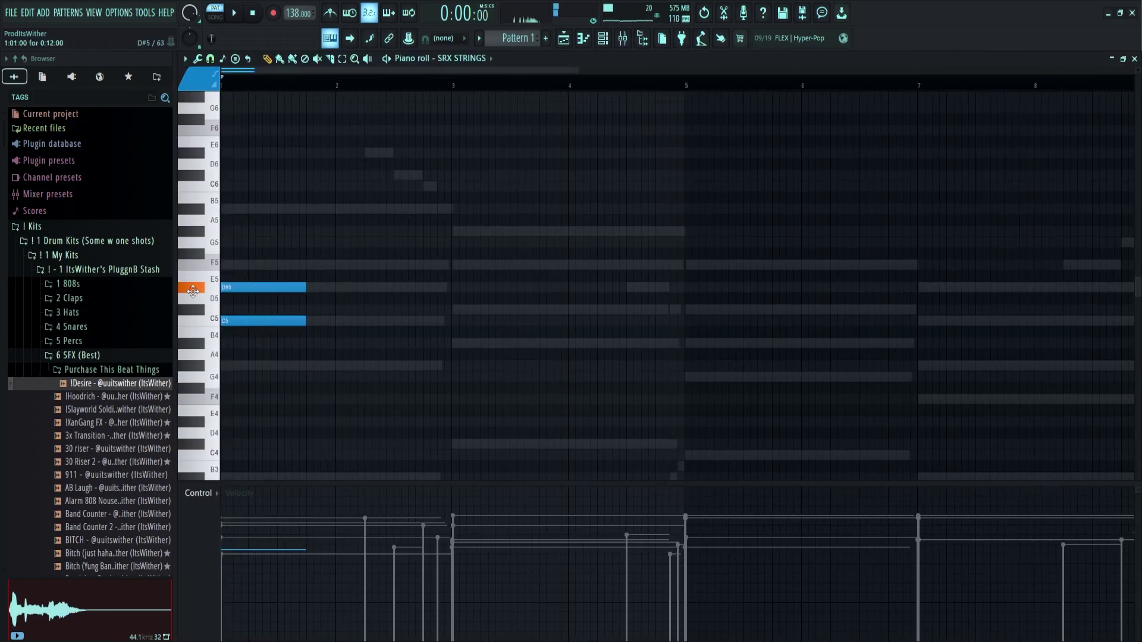
- Add an F5 note to the strings chord at bar 1 and lengthen all its notes to about two bars
click(239, 263)
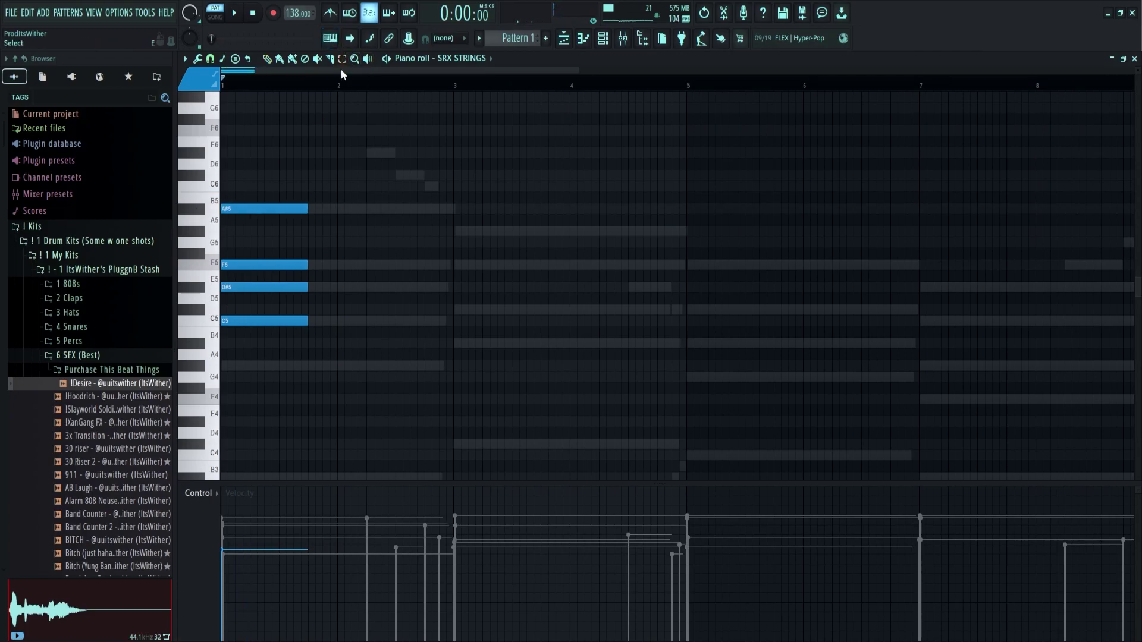
drag(307, 210, 449, 238)
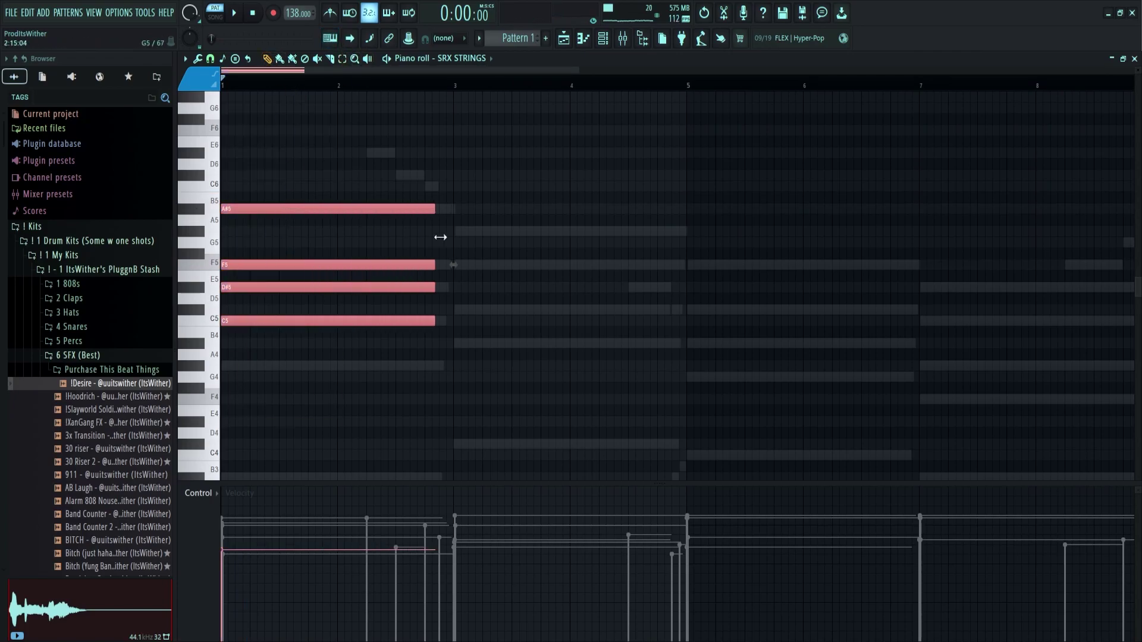
- Apply the strumizer to the C5, D#5, F5 and A#5 chord with staggered note starts and ends, and play it
key(alt+s)
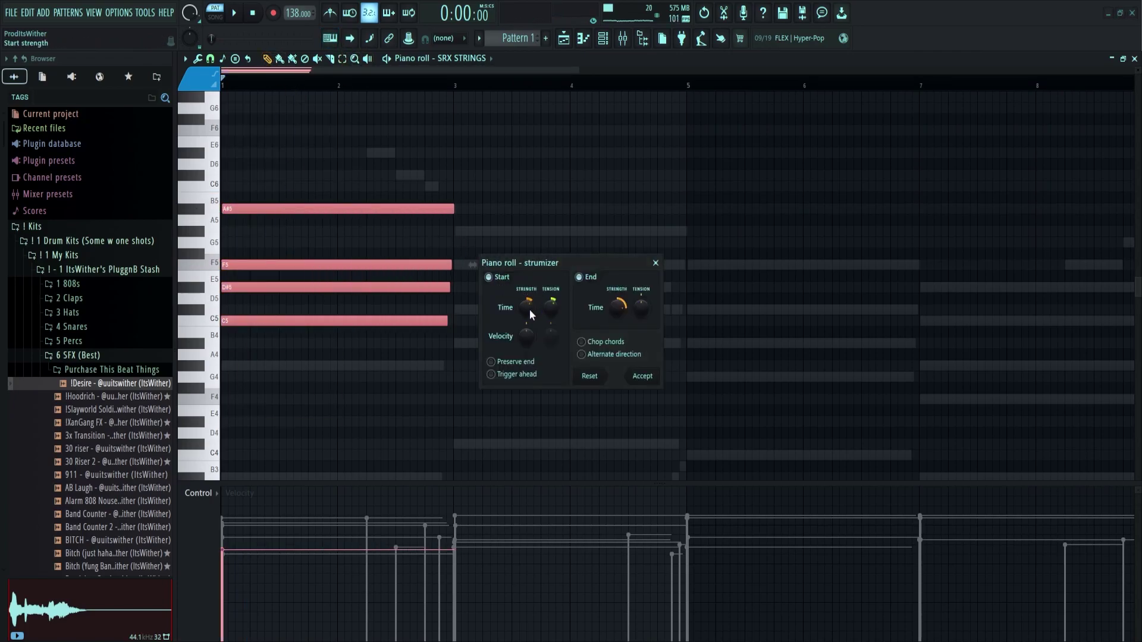
key(space)
key(Return)
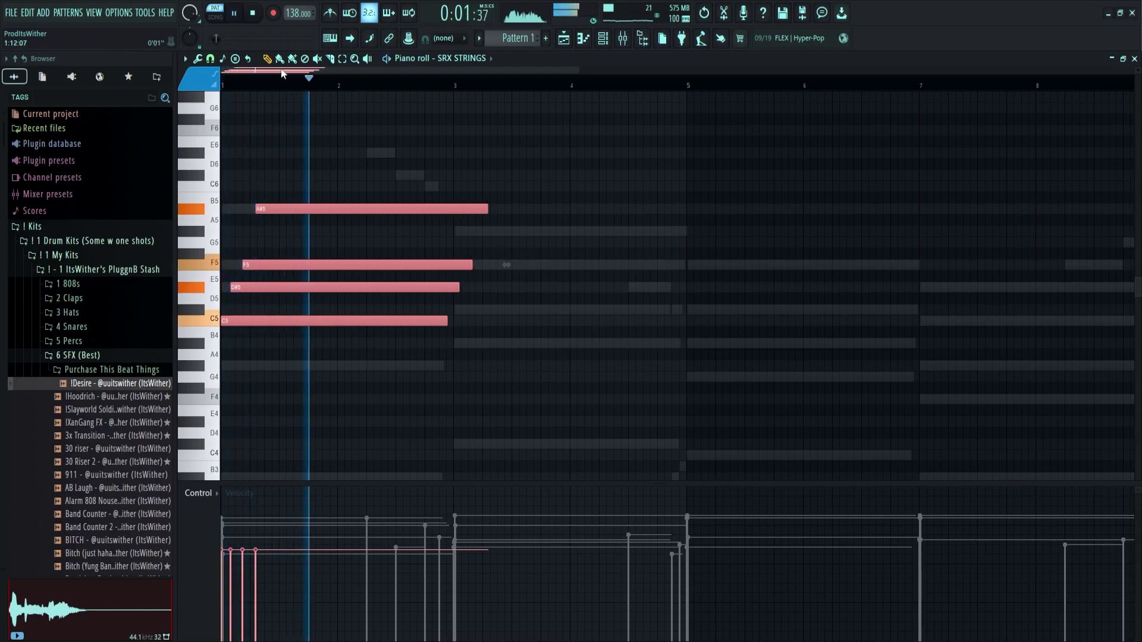
click(506, 221)
right_click(506, 221)
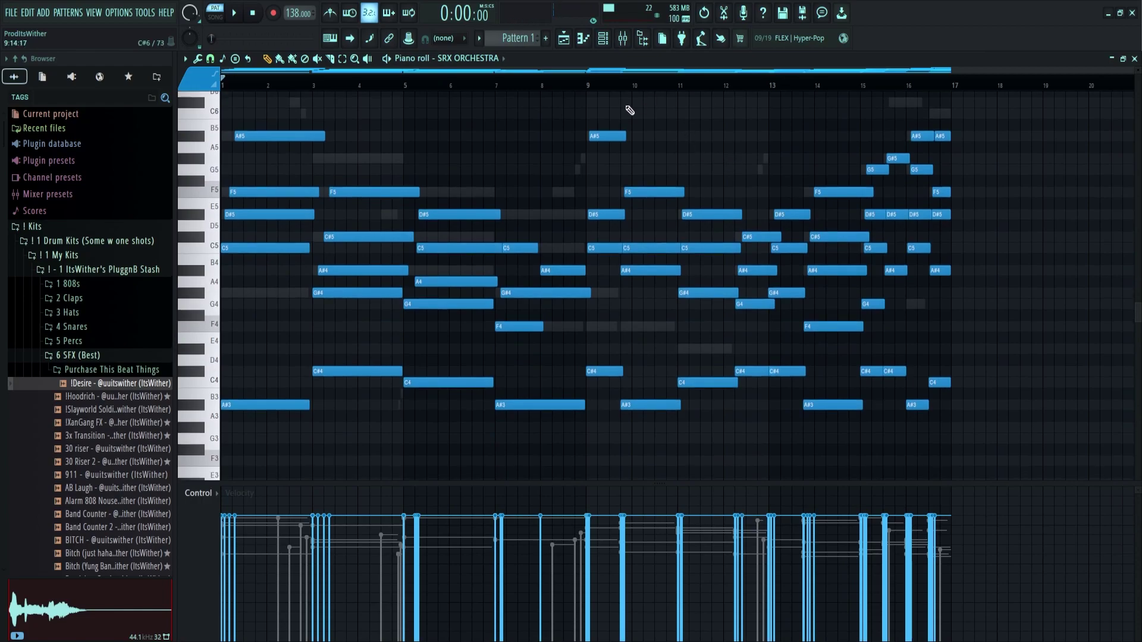
- Open the SRX KEYBOARDS channel's notes in the piano roll to compare them with the SRX ORCHESTRA part
click(603, 41)
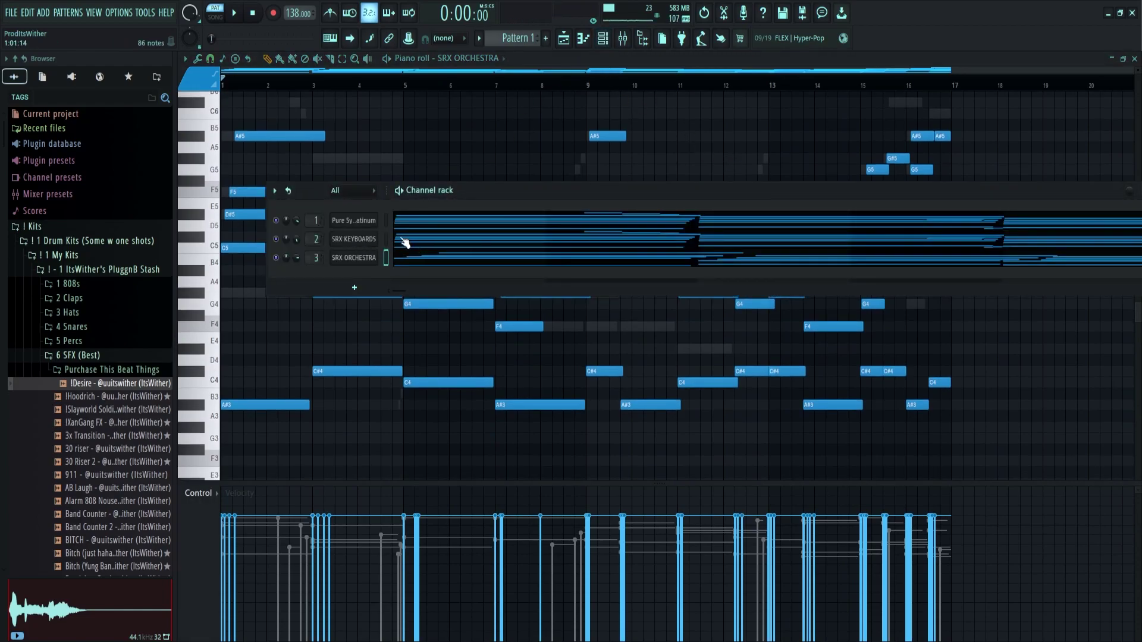
click(430, 240)
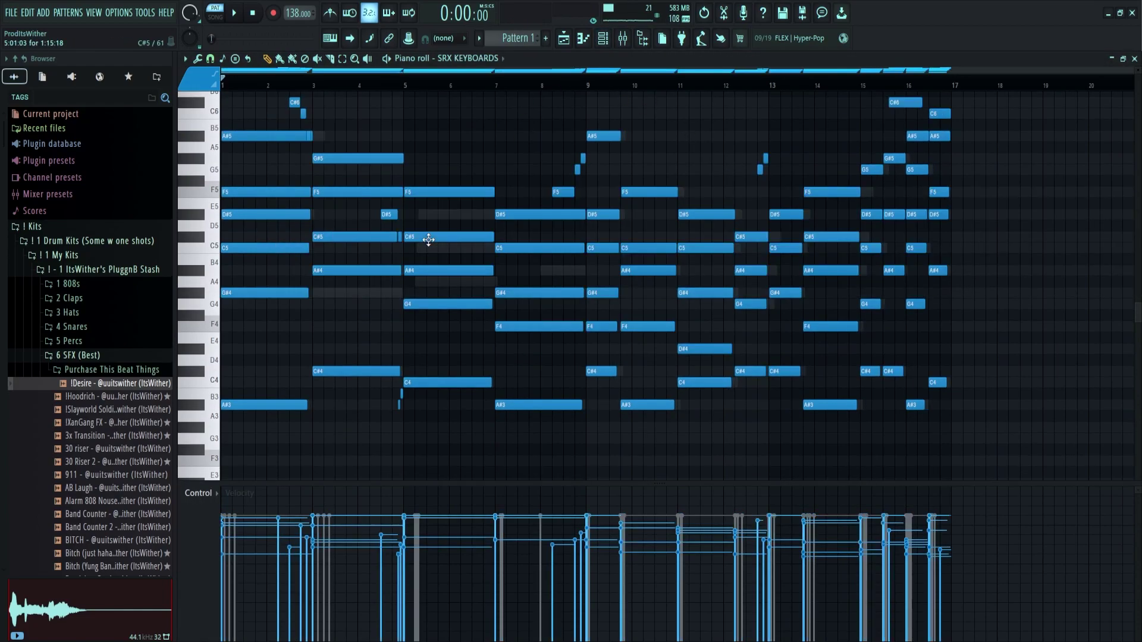
scroll(425, 238, up, 2)
- Return to the SRX ORCHESTRA channel's piano roll and play back its strummed chord progression
click(603, 39)
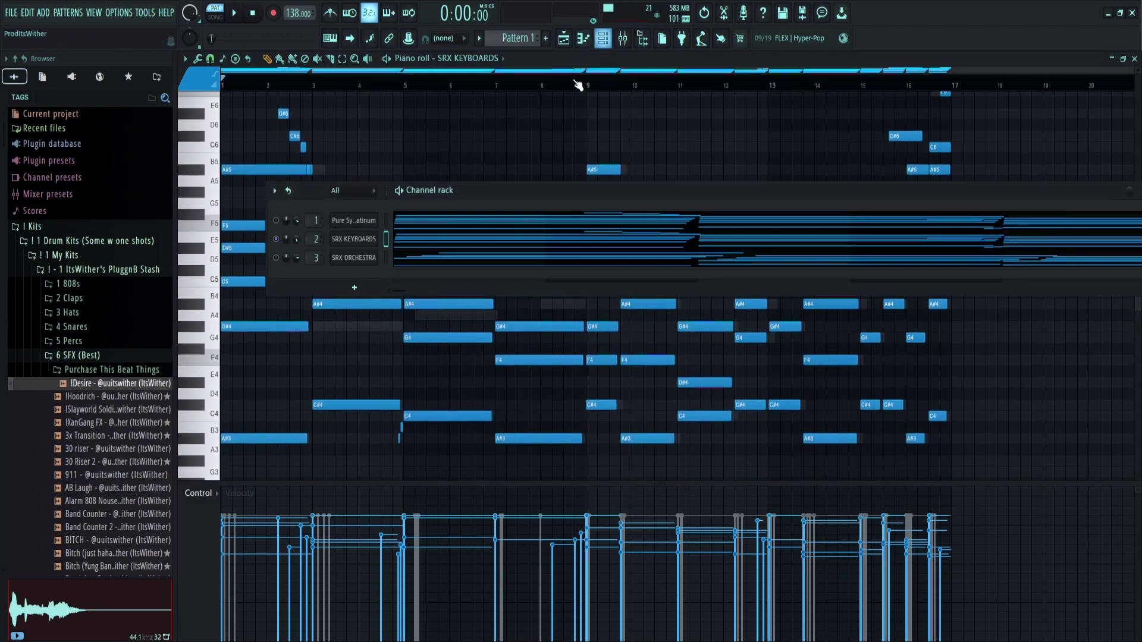
click(372, 260)
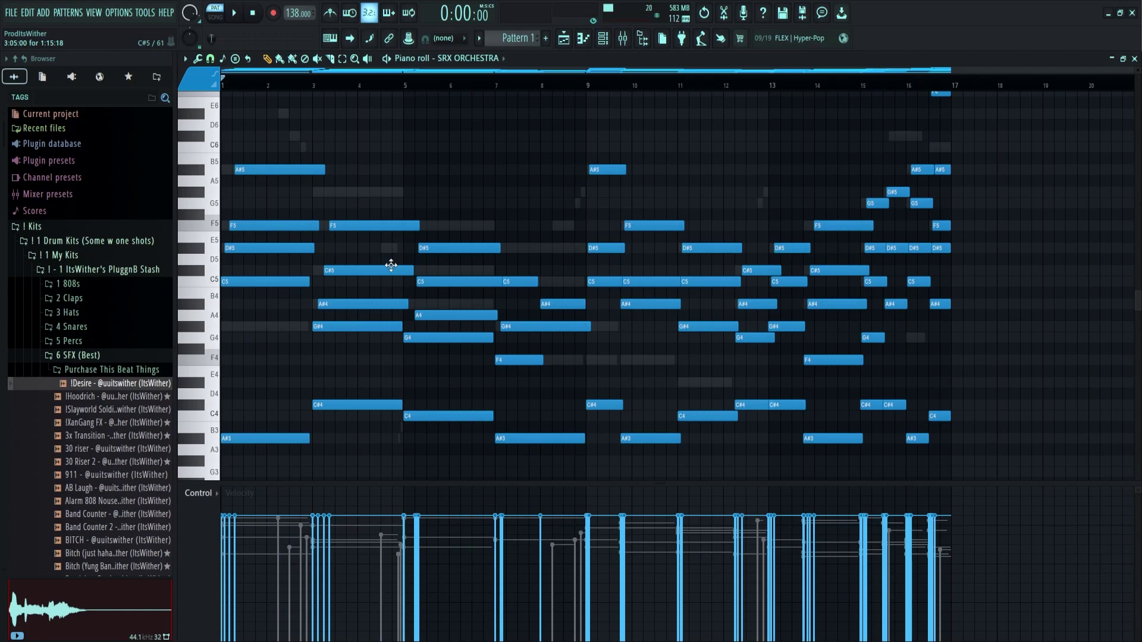
key(space)
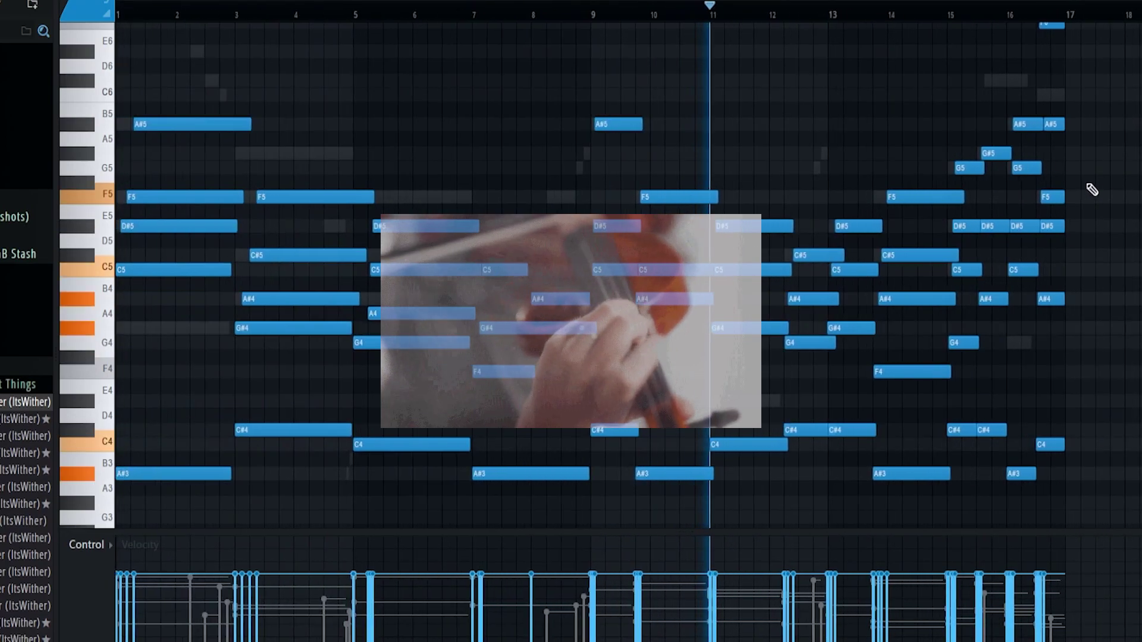
scroll(1089, 187, up, 2)
scroll(1080, 186, up, 1)
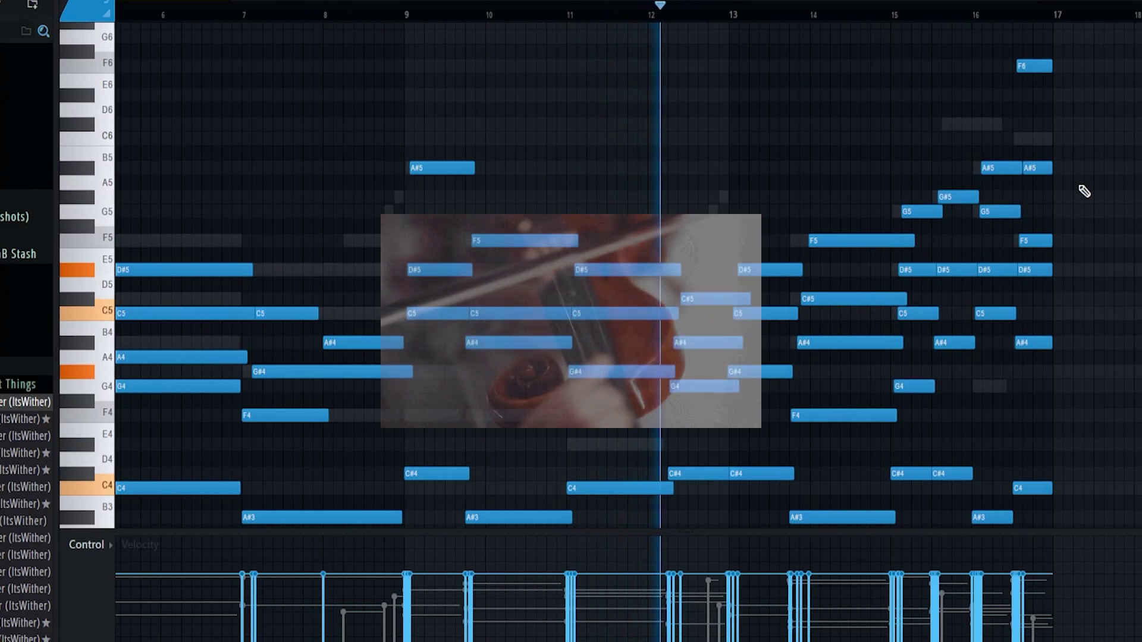
scroll(1084, 191, up, 3)
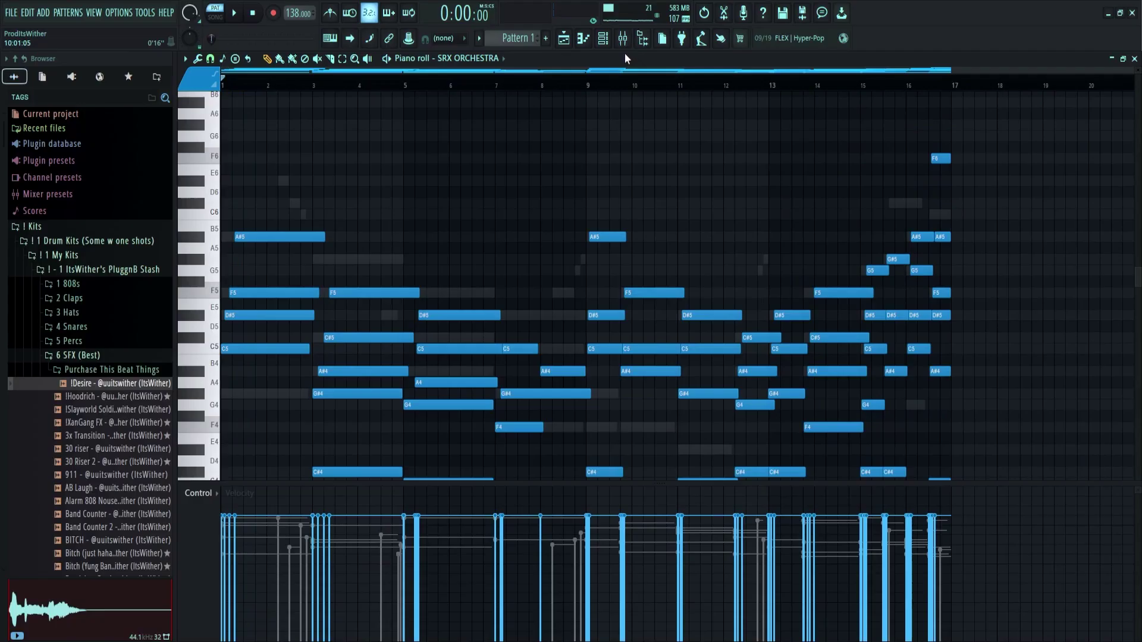
- Load the Evolution Stratosphere instrument in Kontakt 7 and route its channel to mixer Insert 4
click(603, 38)
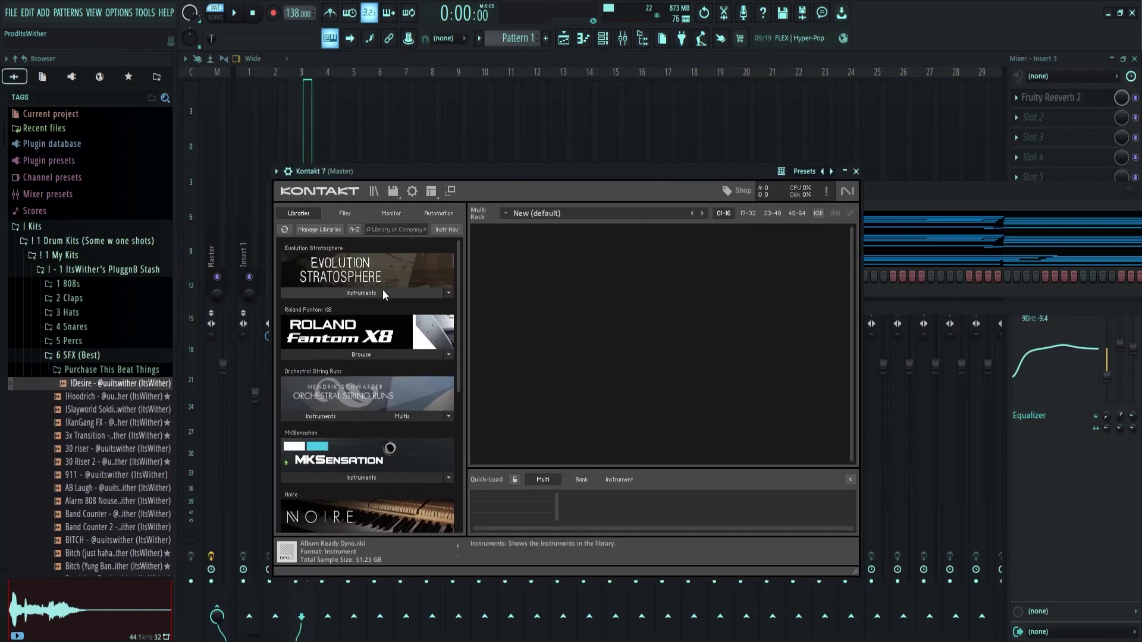
click(381, 291)
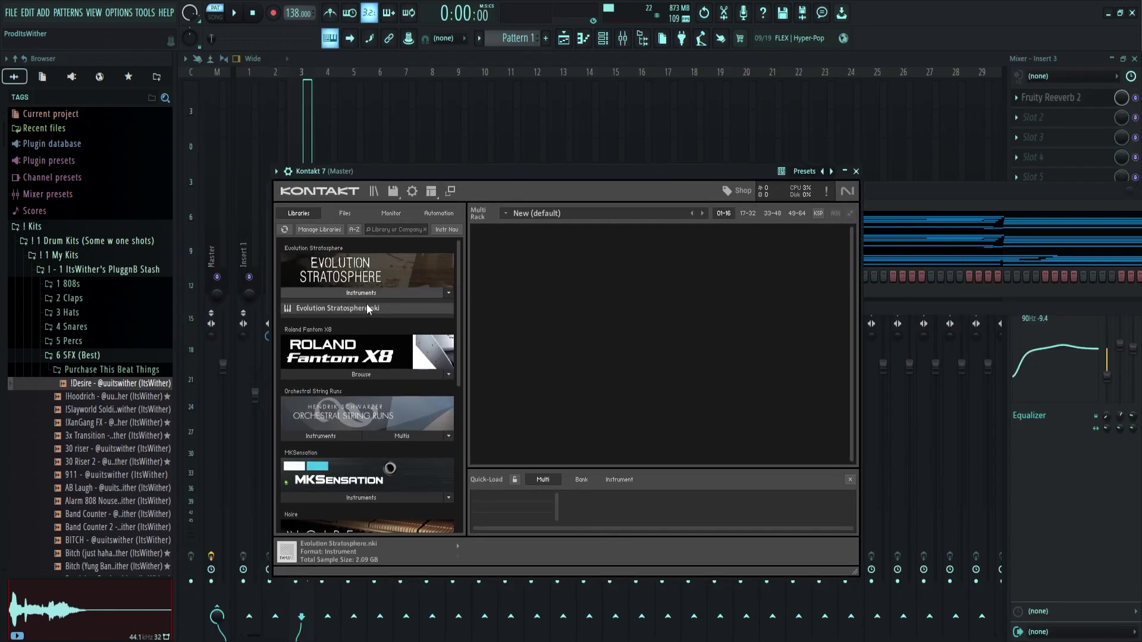
double_click(369, 309)
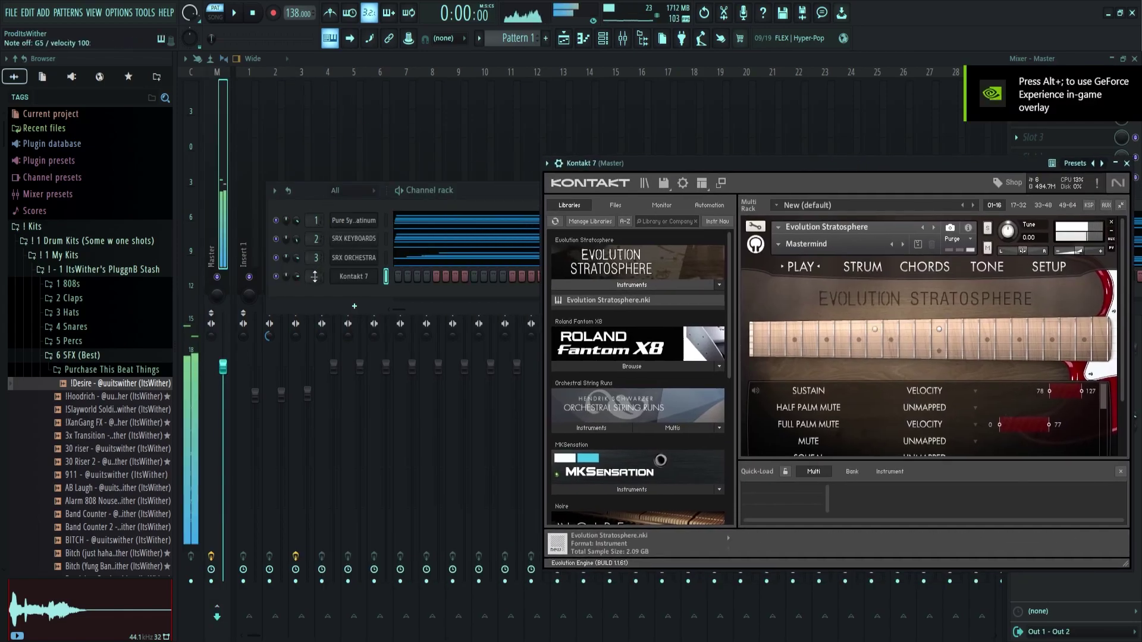
drag(314, 276, 315, 262)
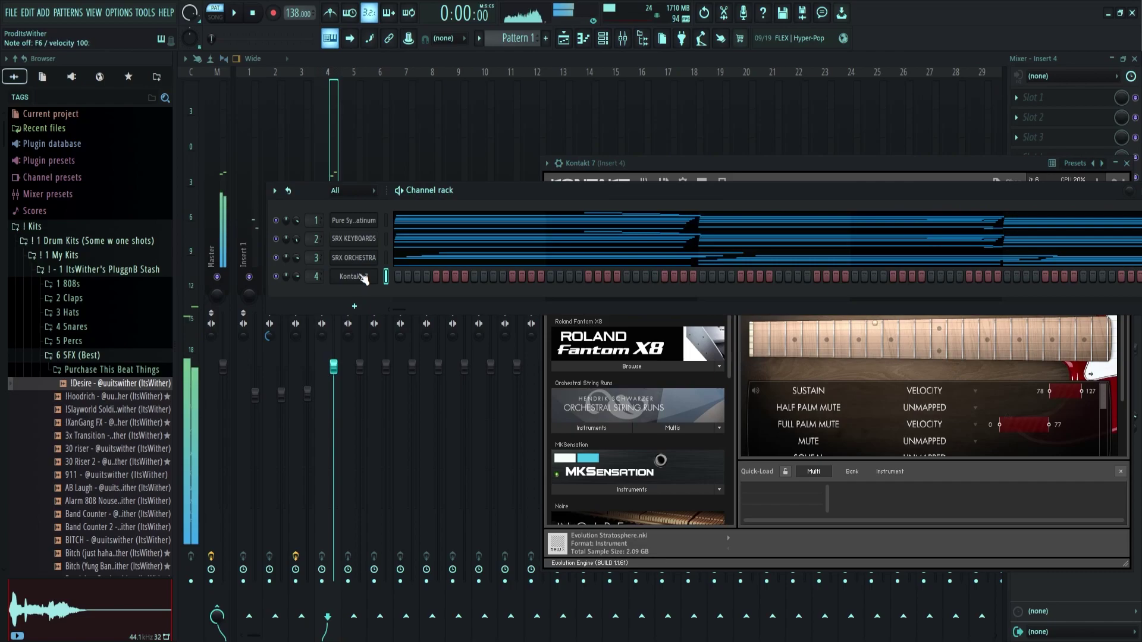
drag(695, 162, 564, 126)
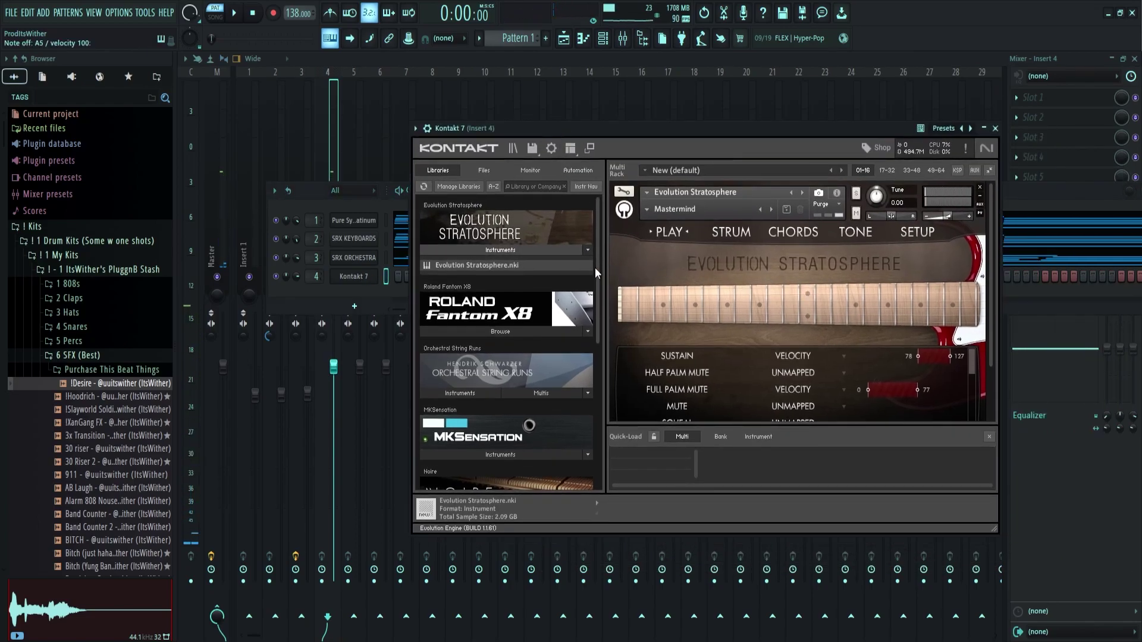
drag(598, 277, 597, 393)
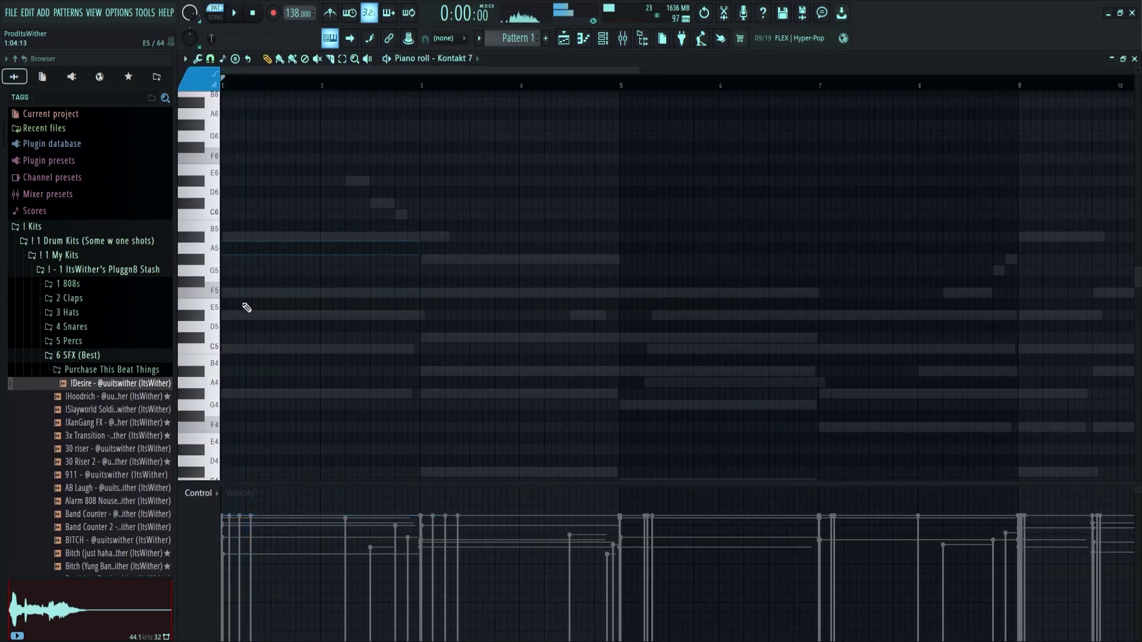
- Place a first note in the Kontakt 7 piano roll and lower mixer Insert 4's volume to about 93% while playing
scroll(247, 308, up, 2)
drag(266, 337, 123, 350)
key(F9)
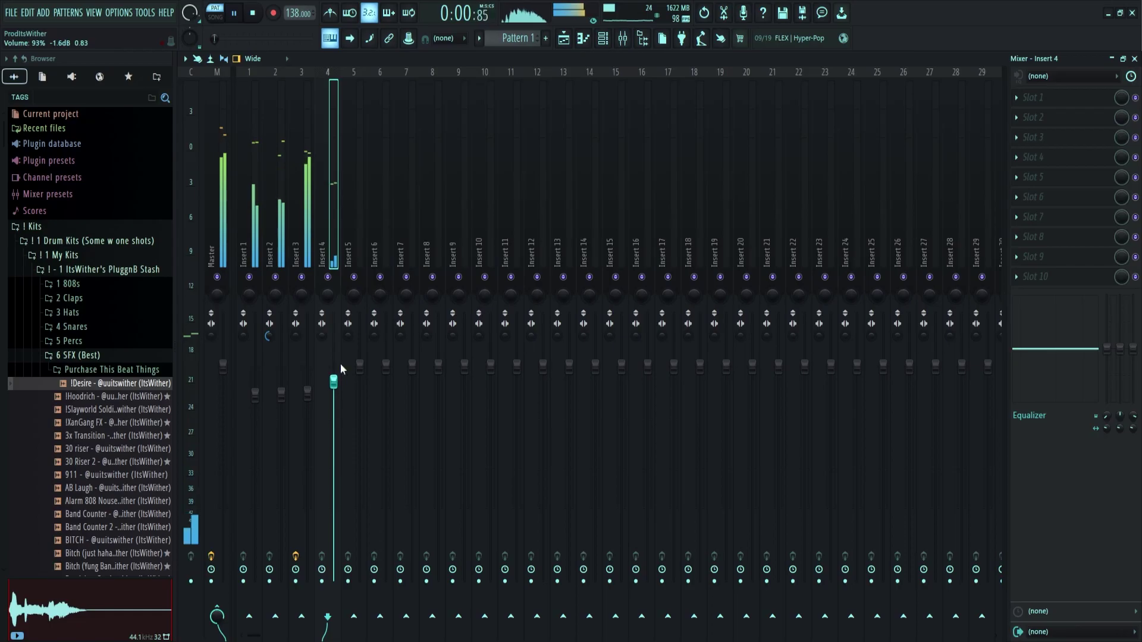
double_click(608, 48)
key(space)
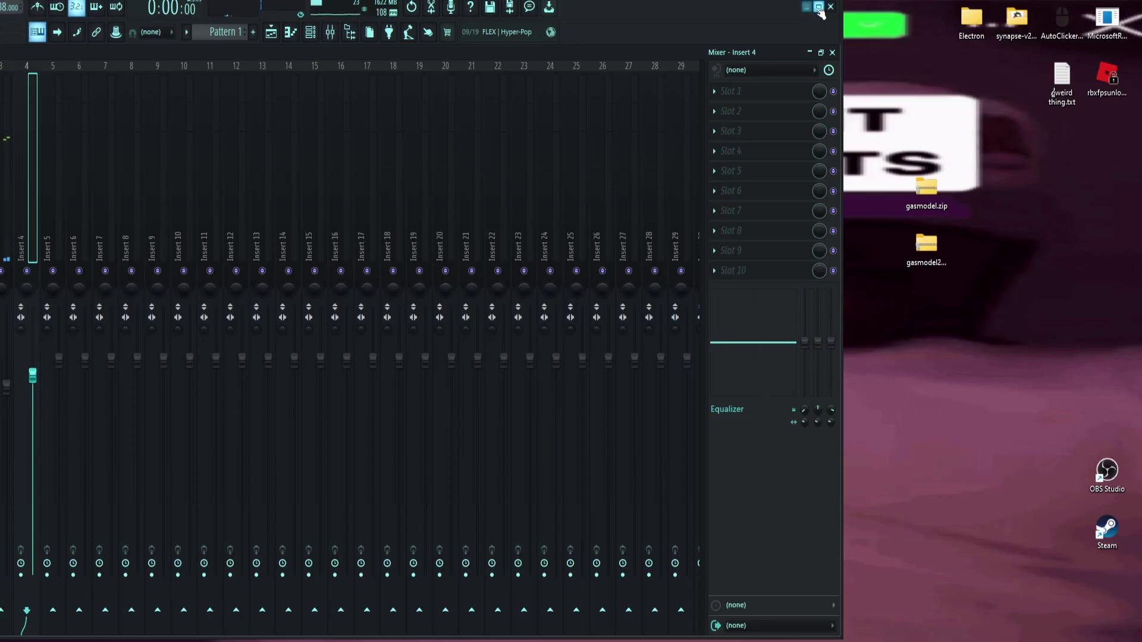
click(818, 8)
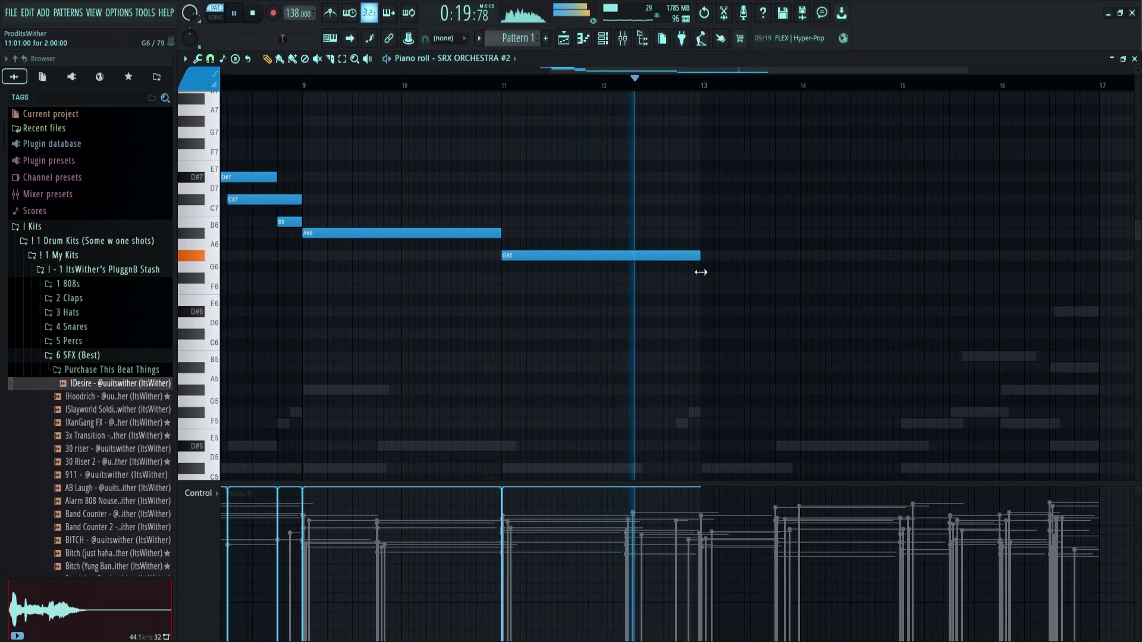
- Extend the SRX ORCHESTRA #2 melody with a C#7 at bar 13 and a D#7 from mid-bar 14, shortening the D#7 to about half a bar
drag(704, 199, 897, 199)
click(864, 178)
scroll(862, 196, up, 2)
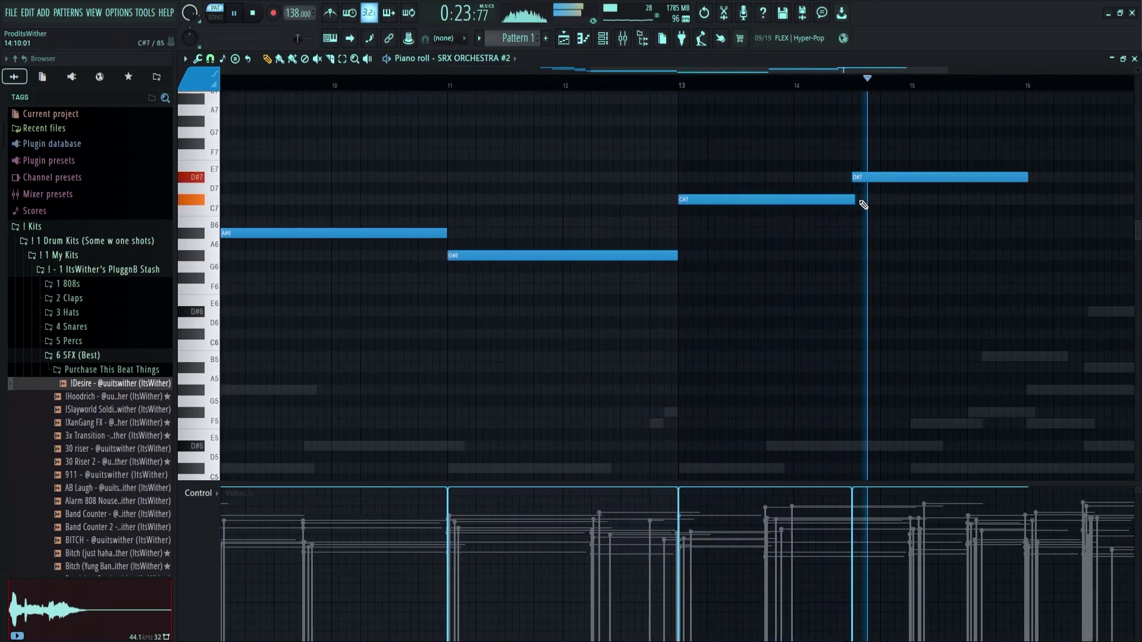
scroll(852, 198, down, 1)
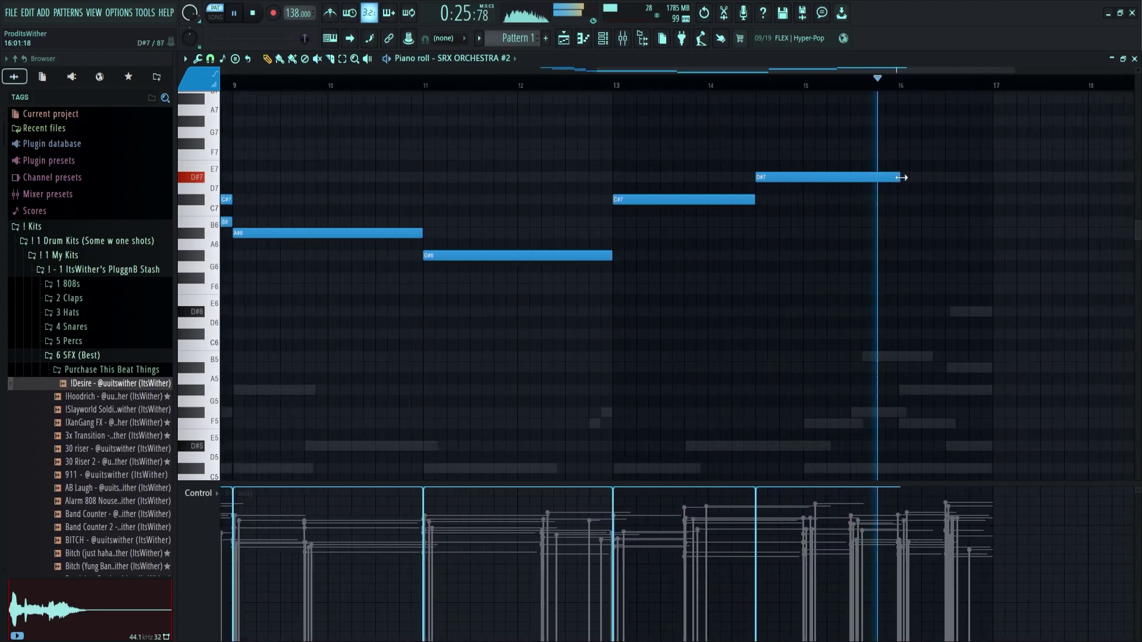
drag(902, 177, 819, 191)
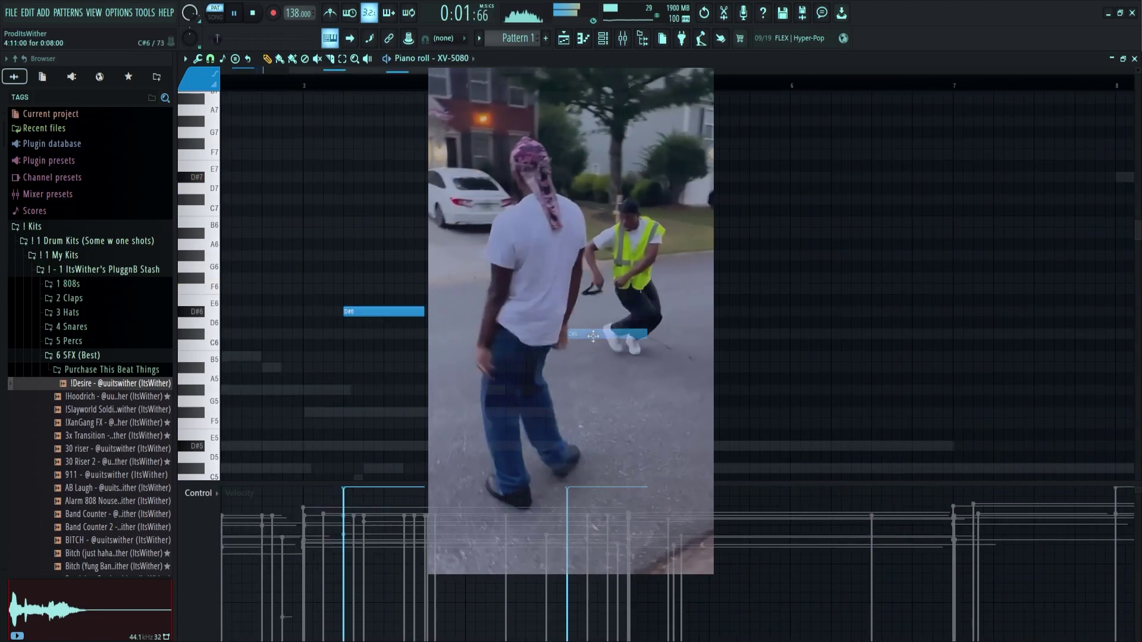
- Build a rising C#6, D#6, F6, F#6 run into bar 5 on XV-5080, with short lead-in notes and a one-bar F#6
drag(644, 334, 589, 337)
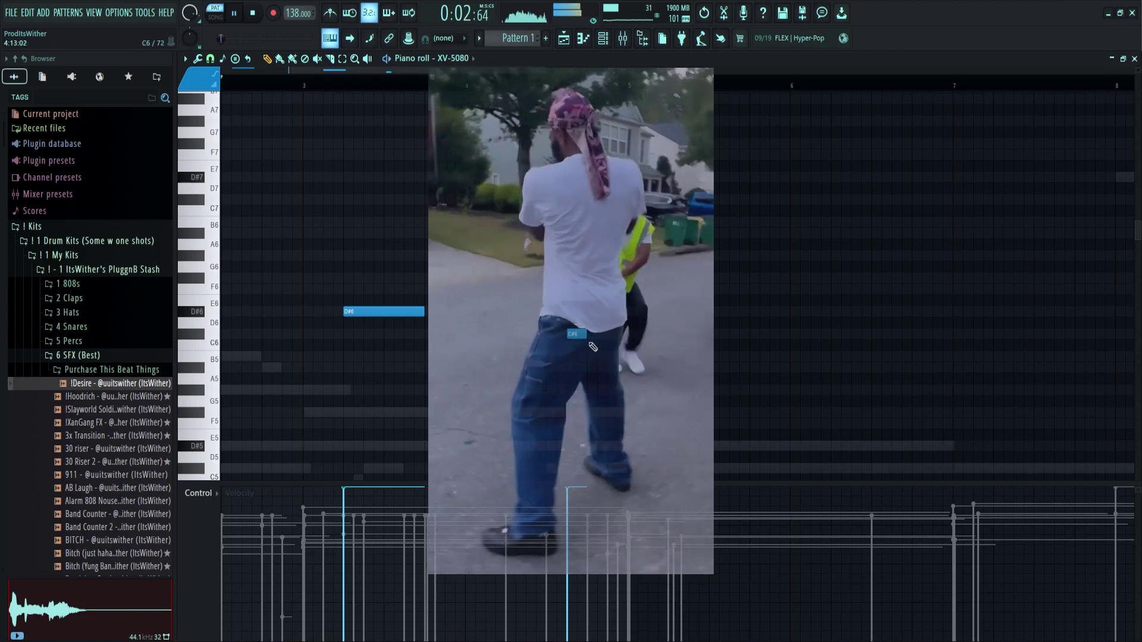
click(608, 290)
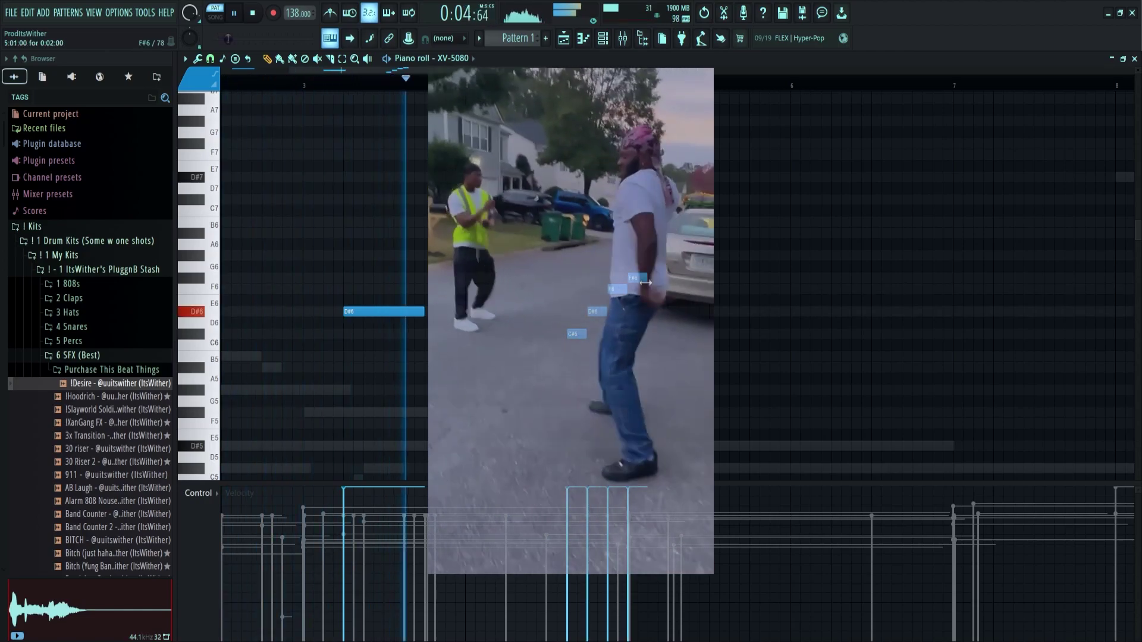
ctrl+scroll(637, 328, down, 3)
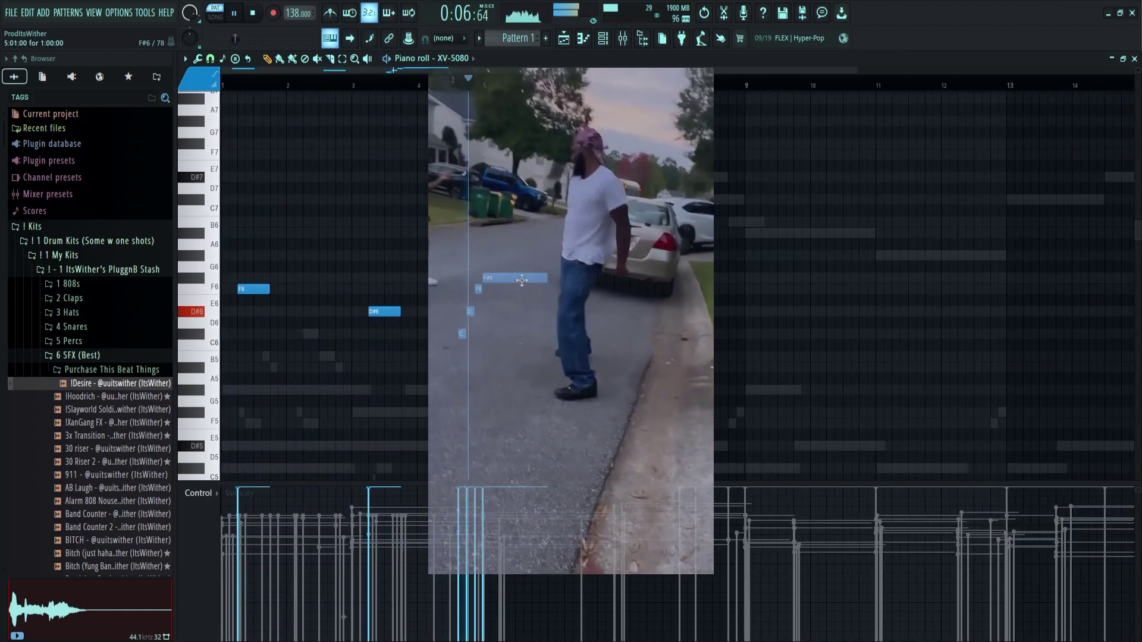
ctrl+scroll(522, 280, up, 3)
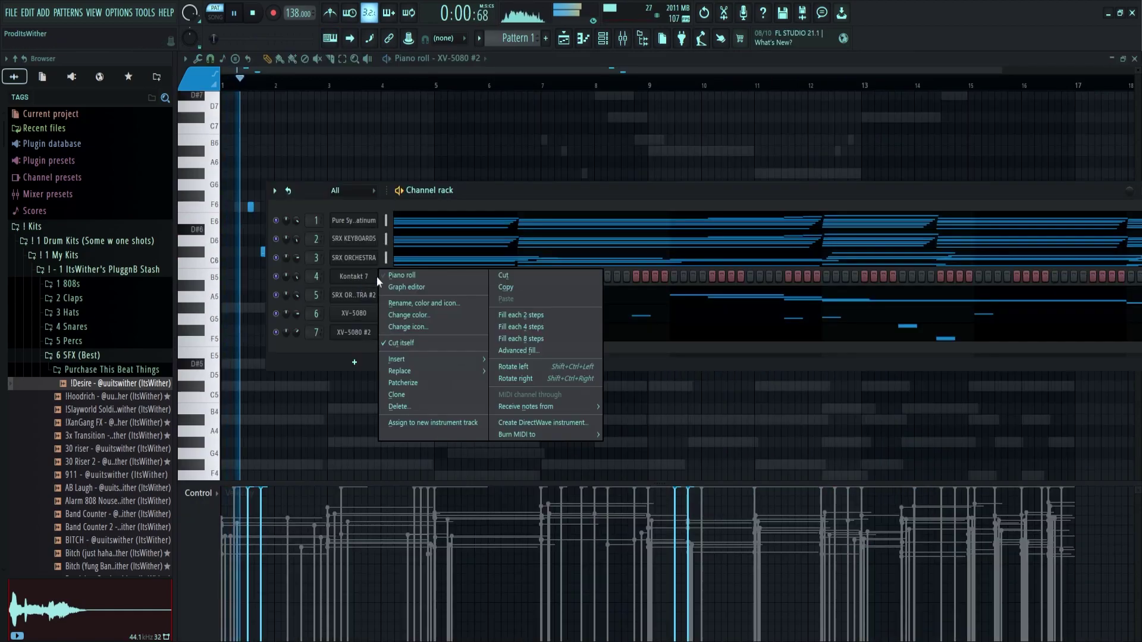
- Write the Kontakt 7 guitar melody in the piano roll, starting on G#5 at bar 1 and continuing to about bar 11
click(398, 277)
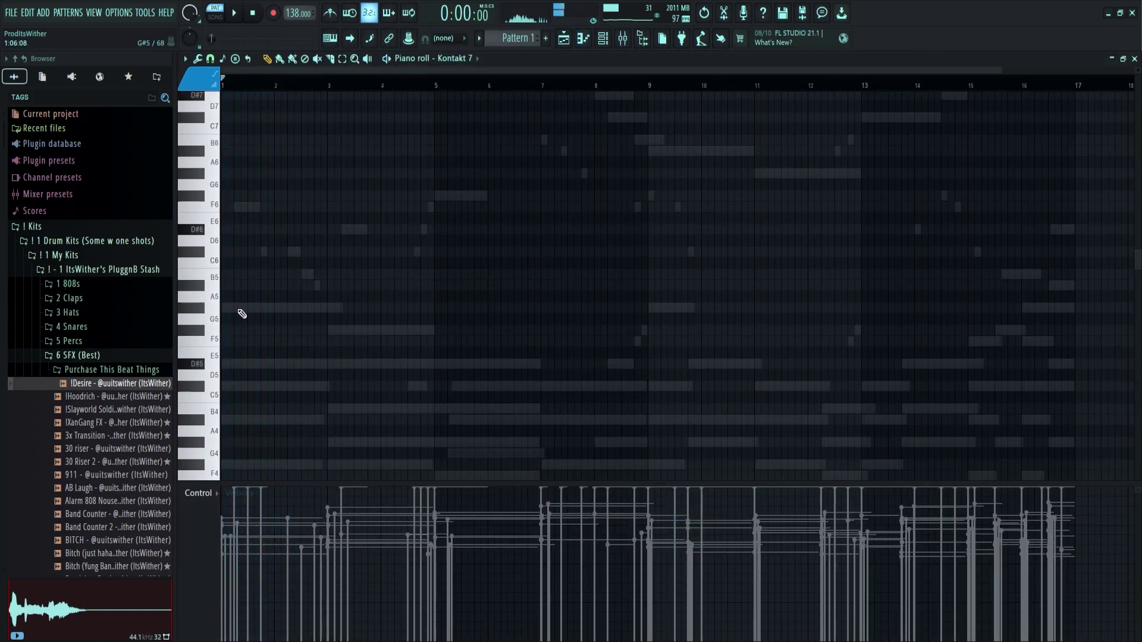
scroll(238, 312, up, 2)
drag(274, 307, 125, 311)
scroll(243, 300, up, 3)
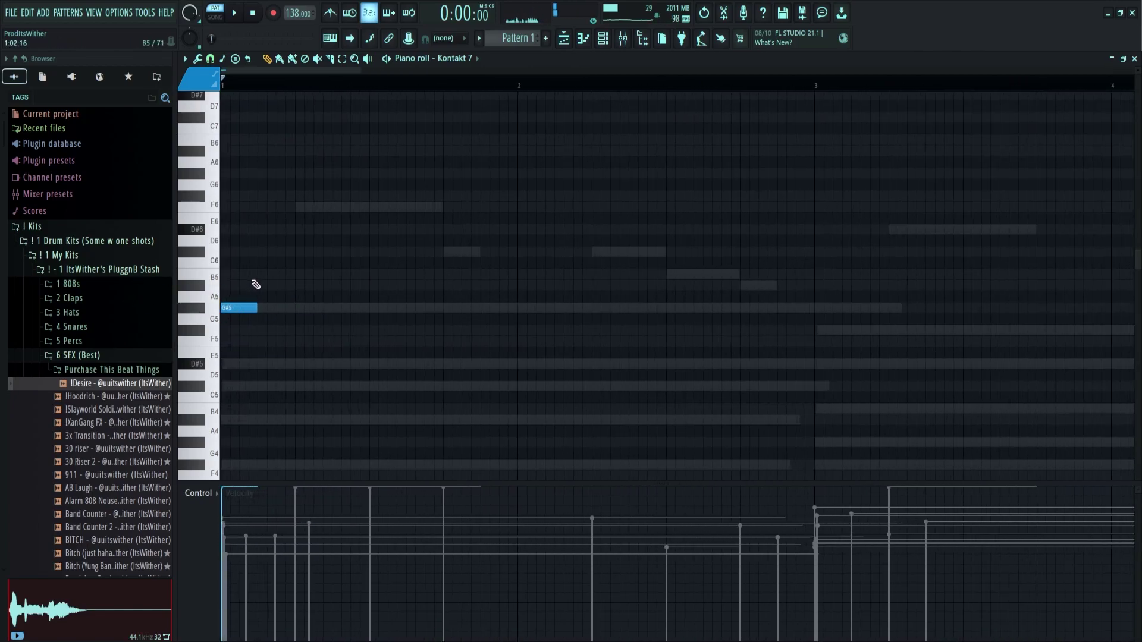
scroll(261, 316, up, 2)
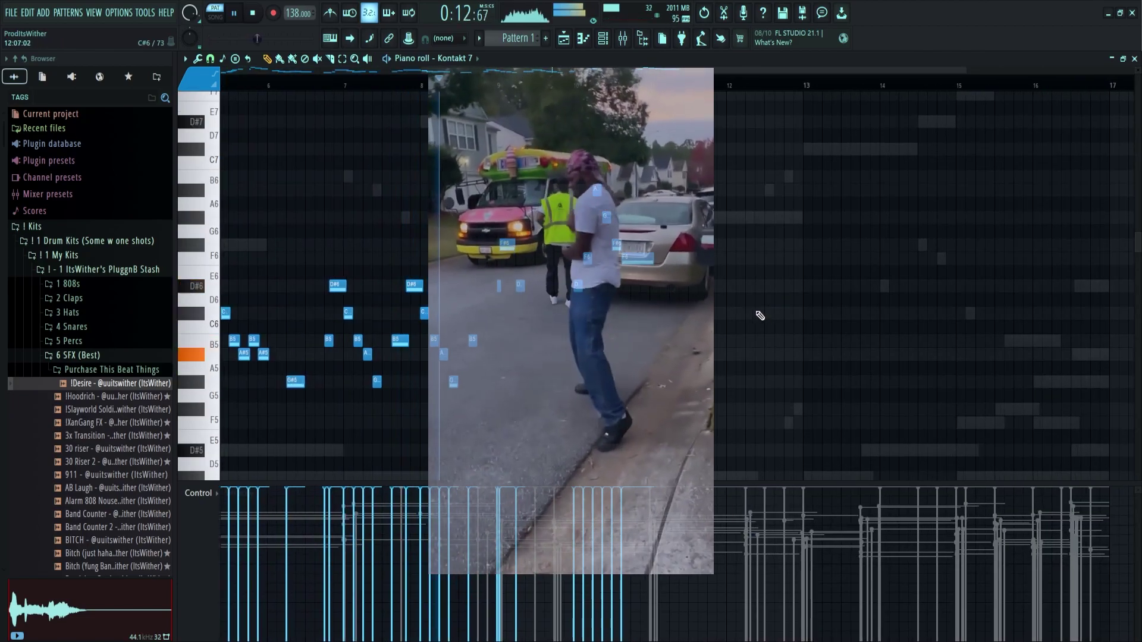
scroll(655, 322, up, 2)
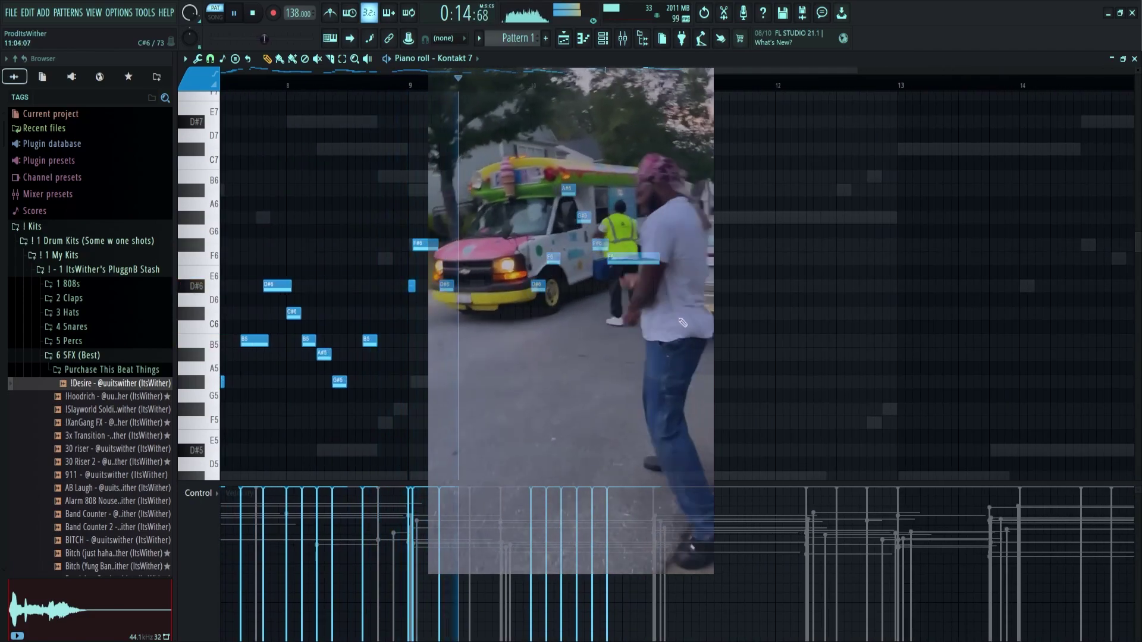
scroll(680, 324, up, 2)
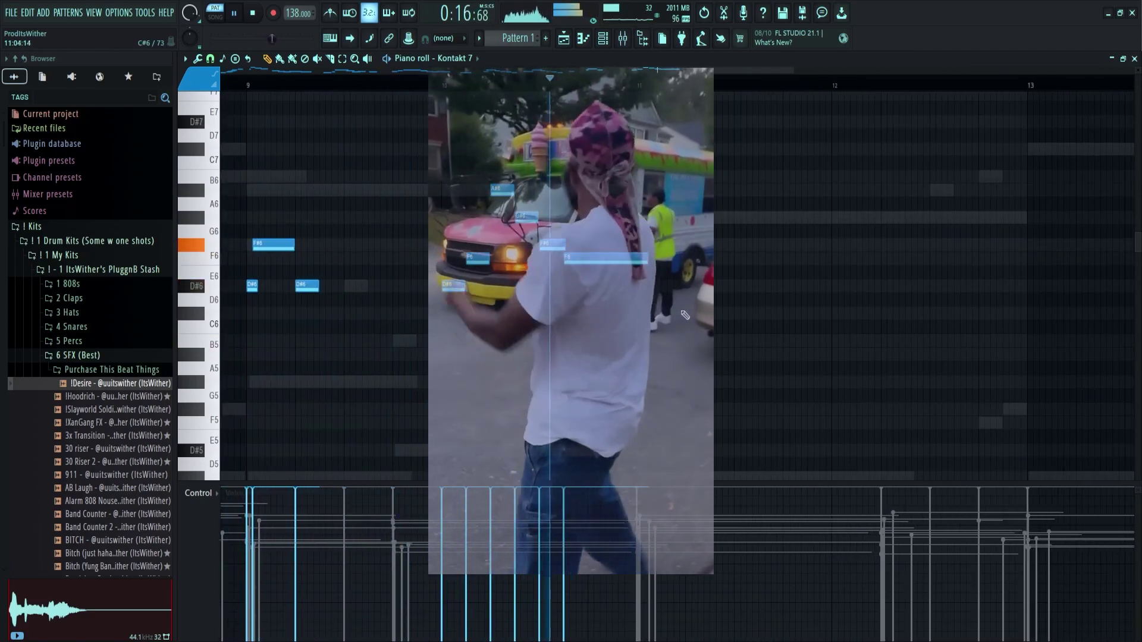
scroll(680, 301, down, 1)
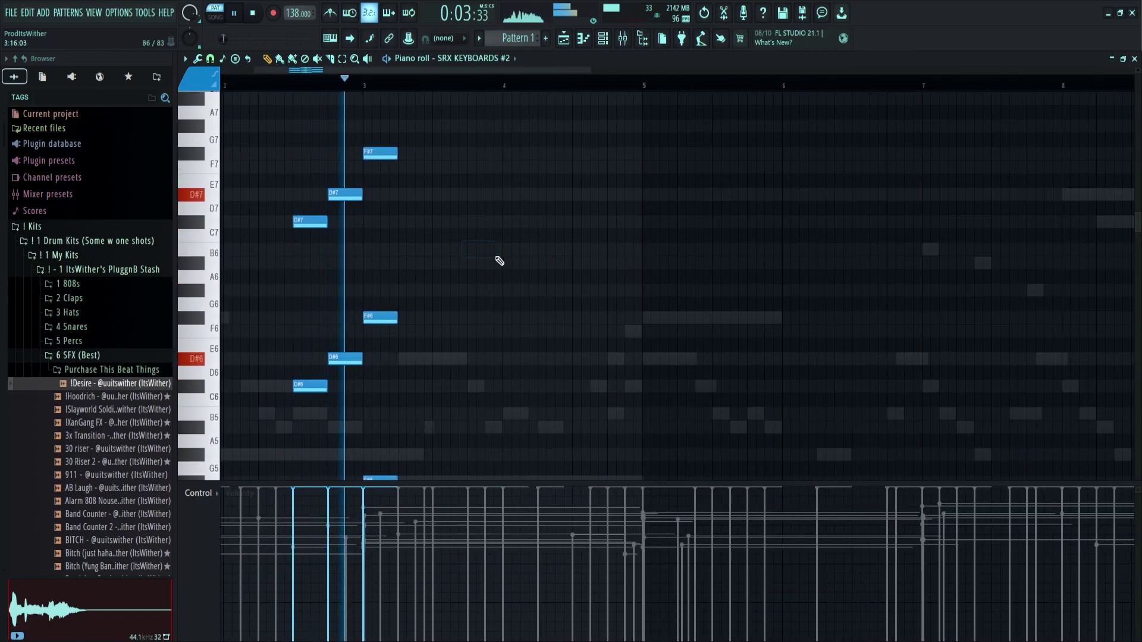
- Review the octave-stacked C#, D# and F# notes around bars 2 and 3 in SRX KEYBOARDS #2 during playback
scroll(499, 258, down, 2)
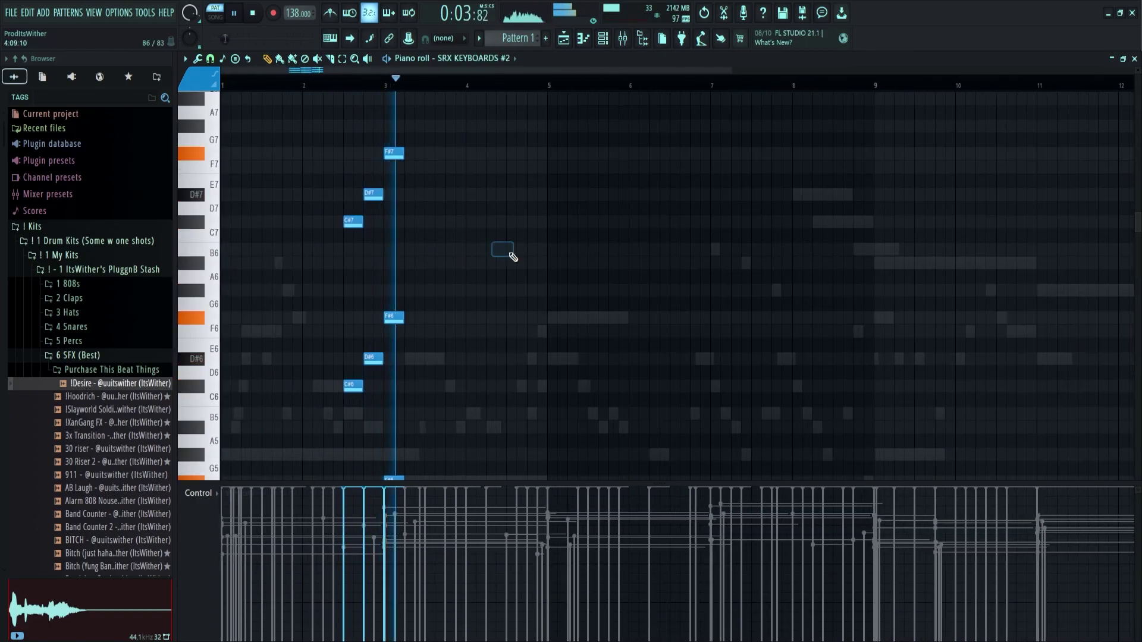
scroll(435, 238, up, 2)
key(space)
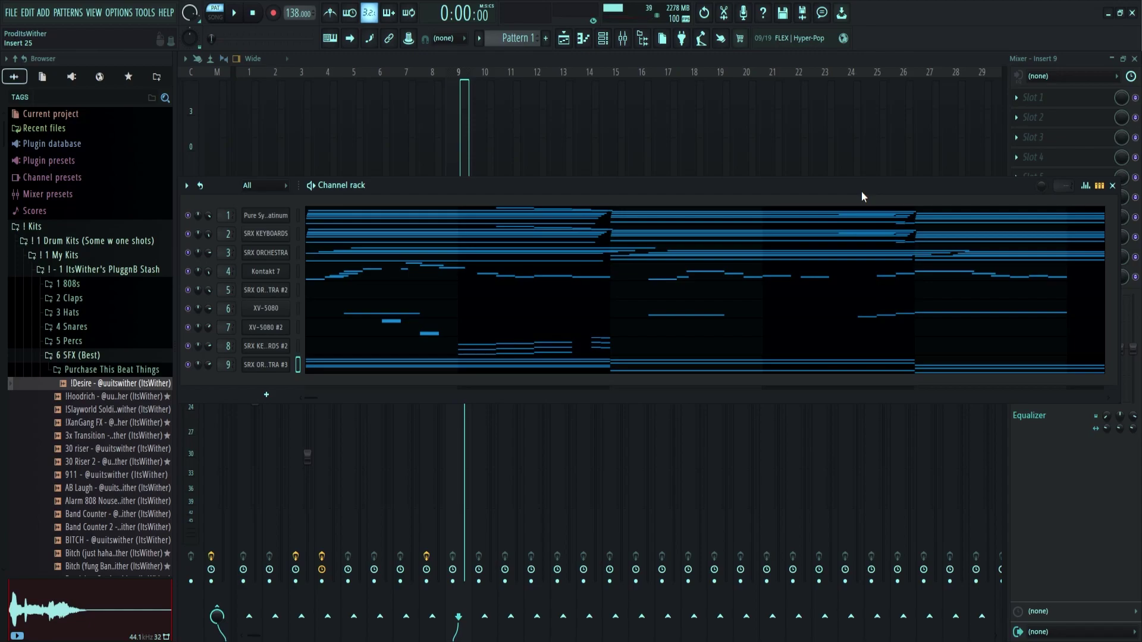
- Open the Kontakt 7 channel's piano roll and play back its complete guitar melody
click(359, 282)
scroll(354, 263, up, 5)
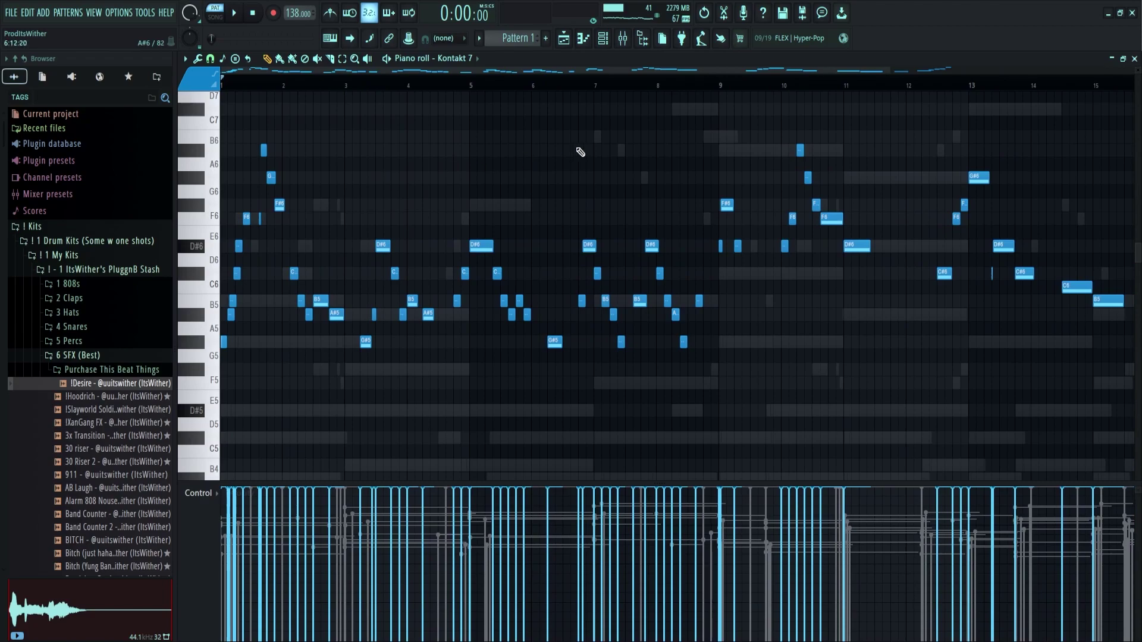
key(space)
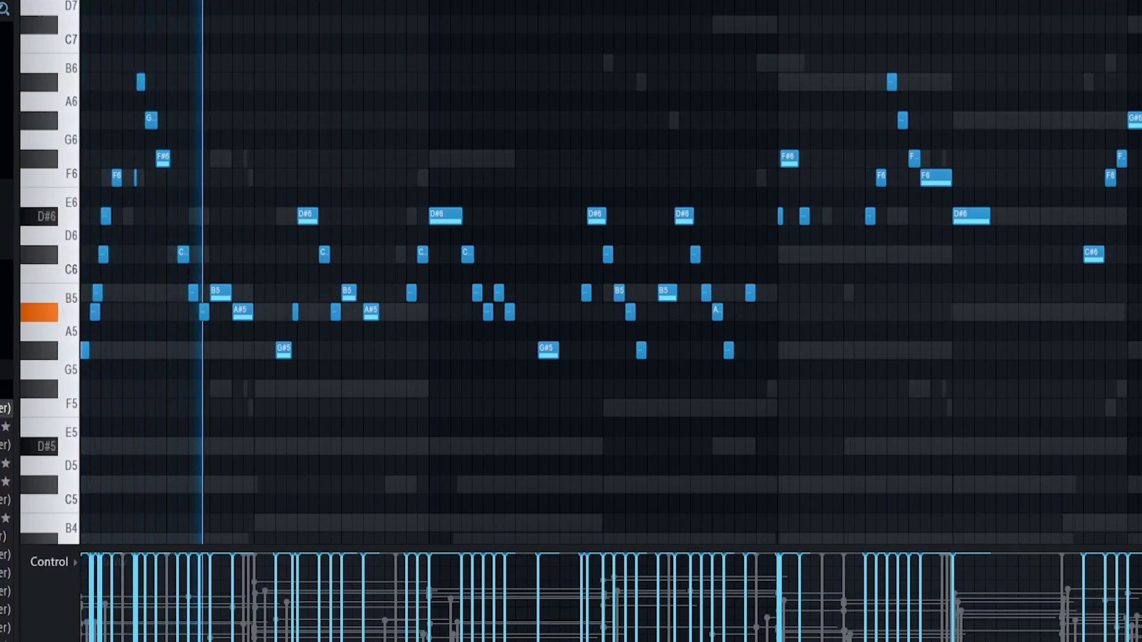
scroll(887, 103, down, 1)
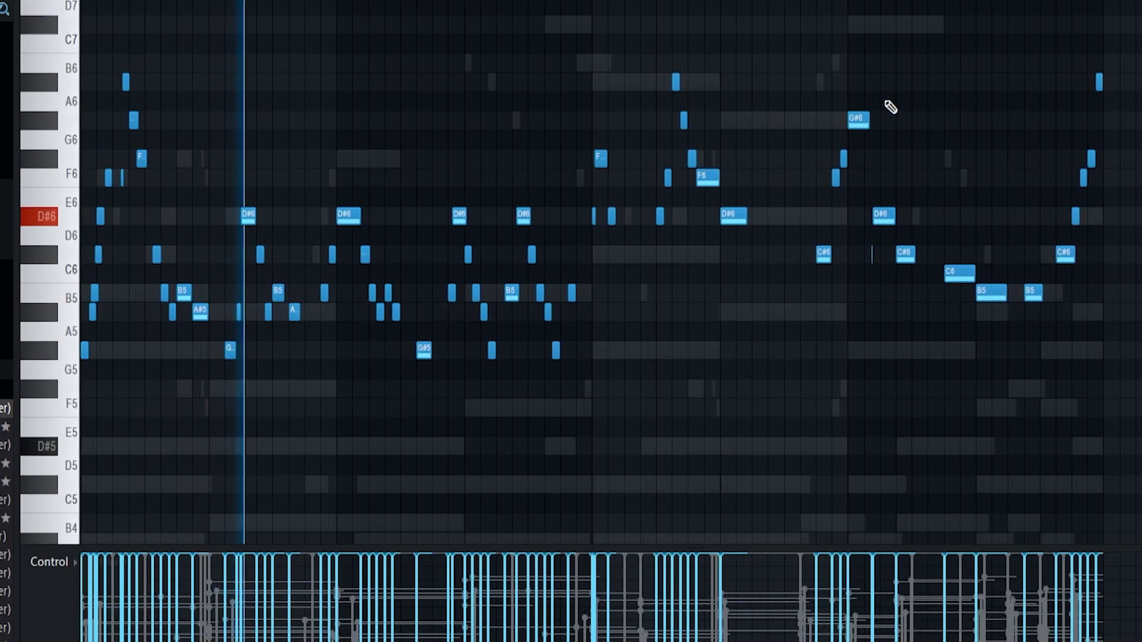
scroll(859, 119, up, 1)
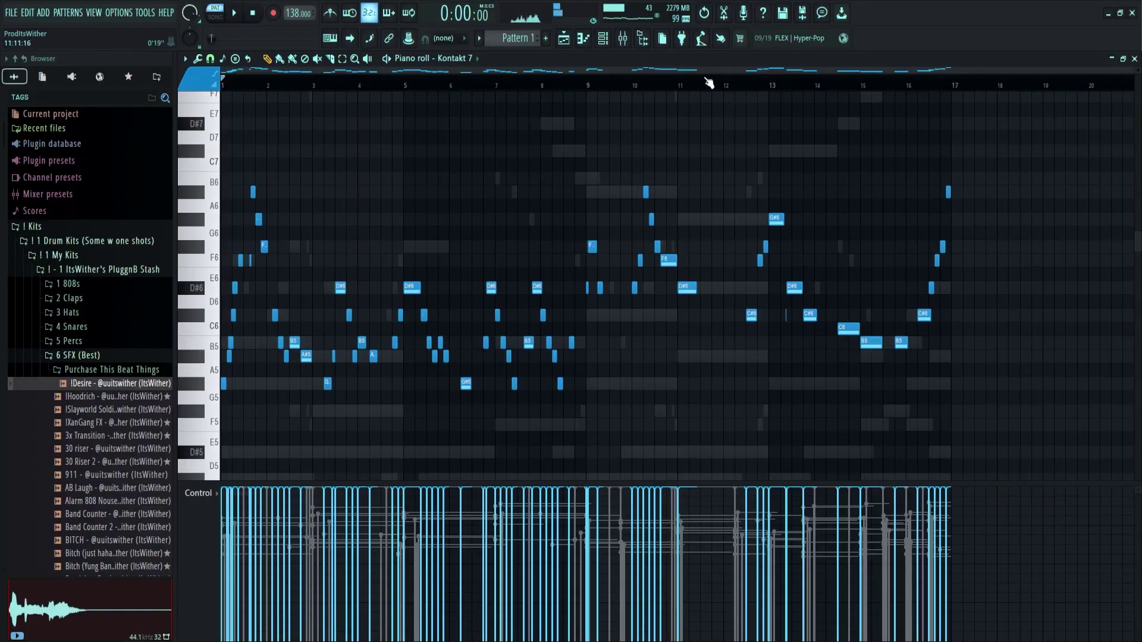
- Open the SRX ORCHESTRA #2 piano roll and review its high melody from bar 8 to bar 17 during playback
click(607, 38)
click(579, 268)
scroll(619, 226, down, 3)
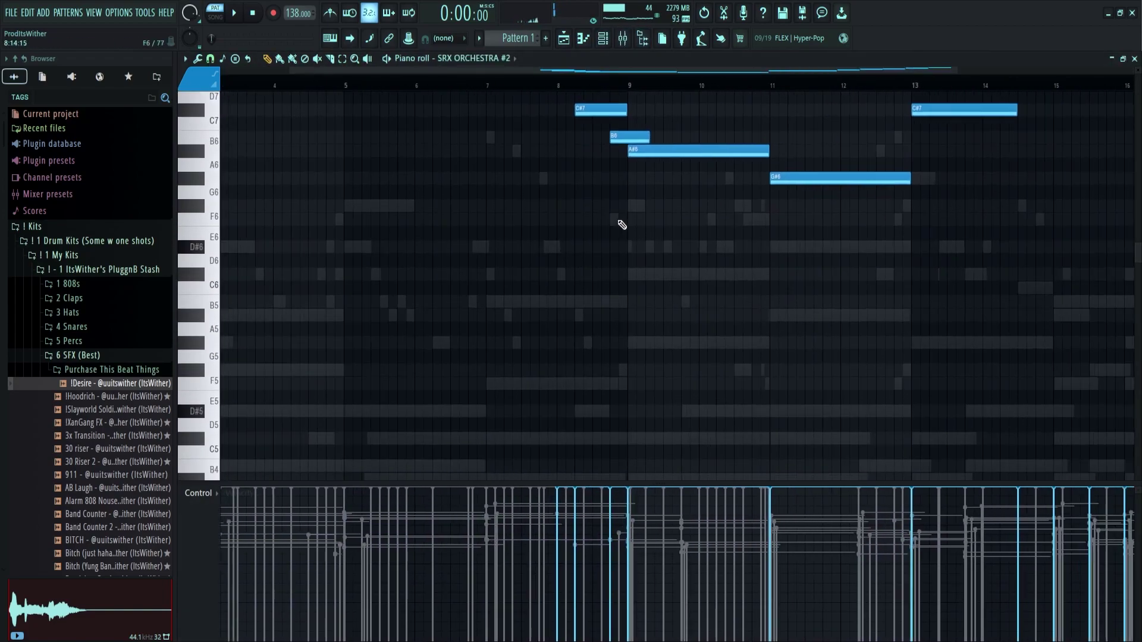
scroll(612, 231, up, 3)
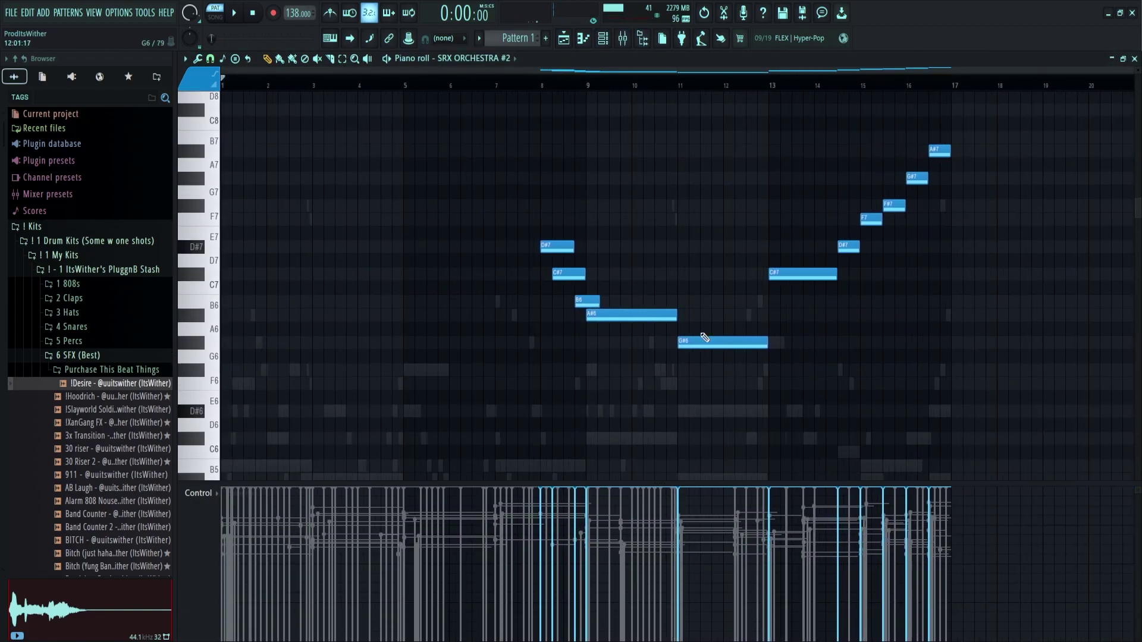
scroll(885, 255, up, 1)
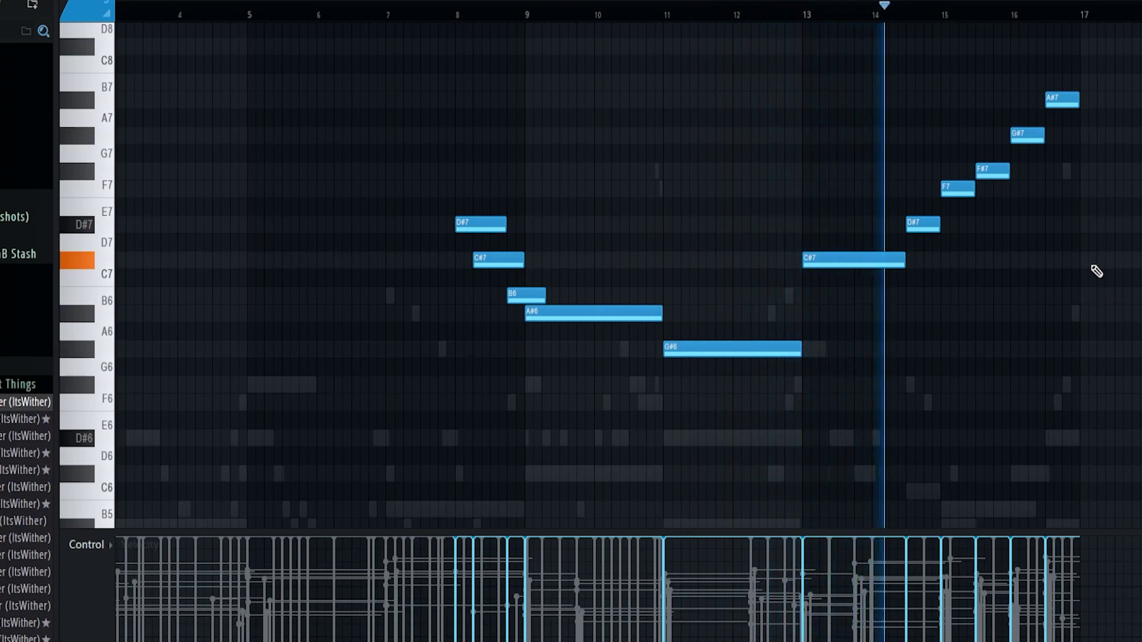
- Review the XV-5080 channel's sparse accent notes across the pattern and stop playback
scroll(1133, 293, up, 1)
scroll(1112, 291, up, 1)
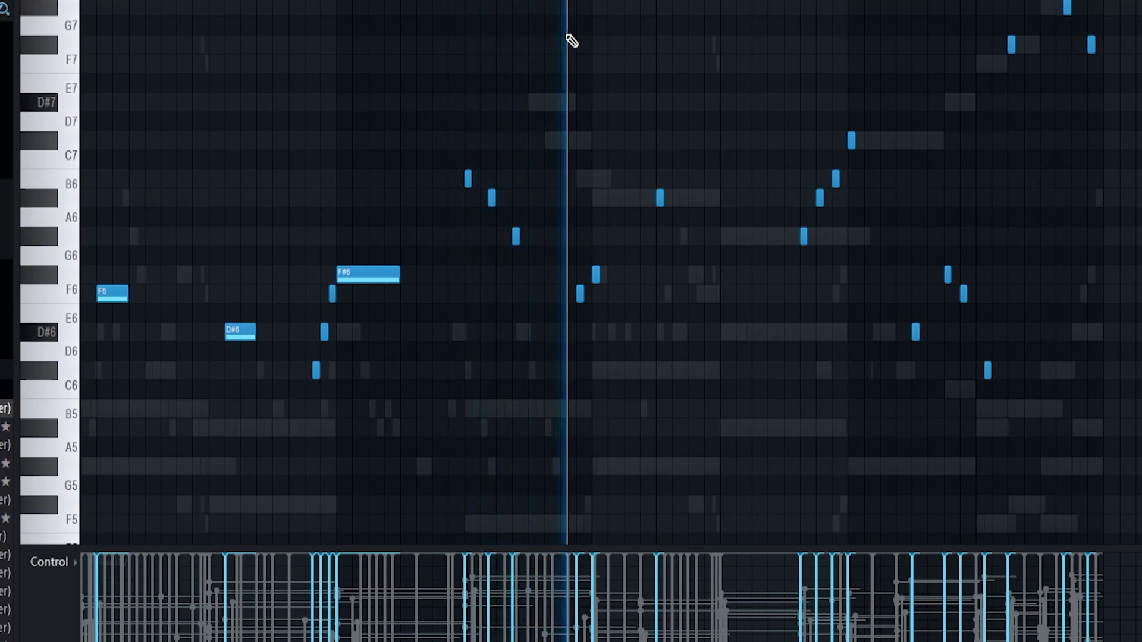
key(space)
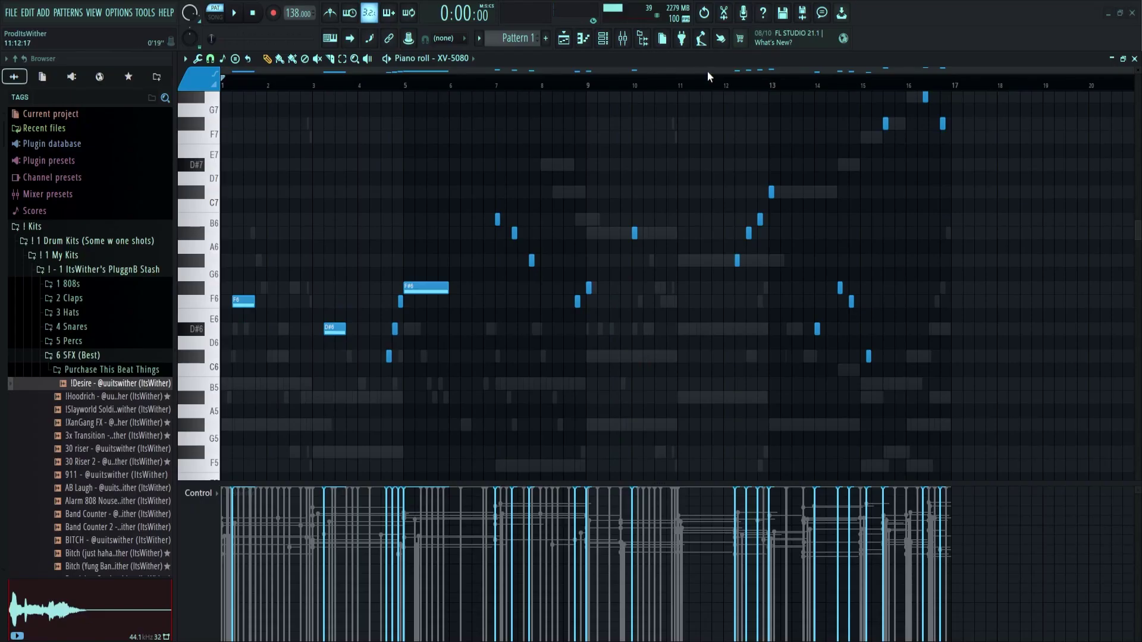
- Open the Kontakt 7 channel's plugin to examine its Evolution Stratosphere guitar settings
click(611, 47)
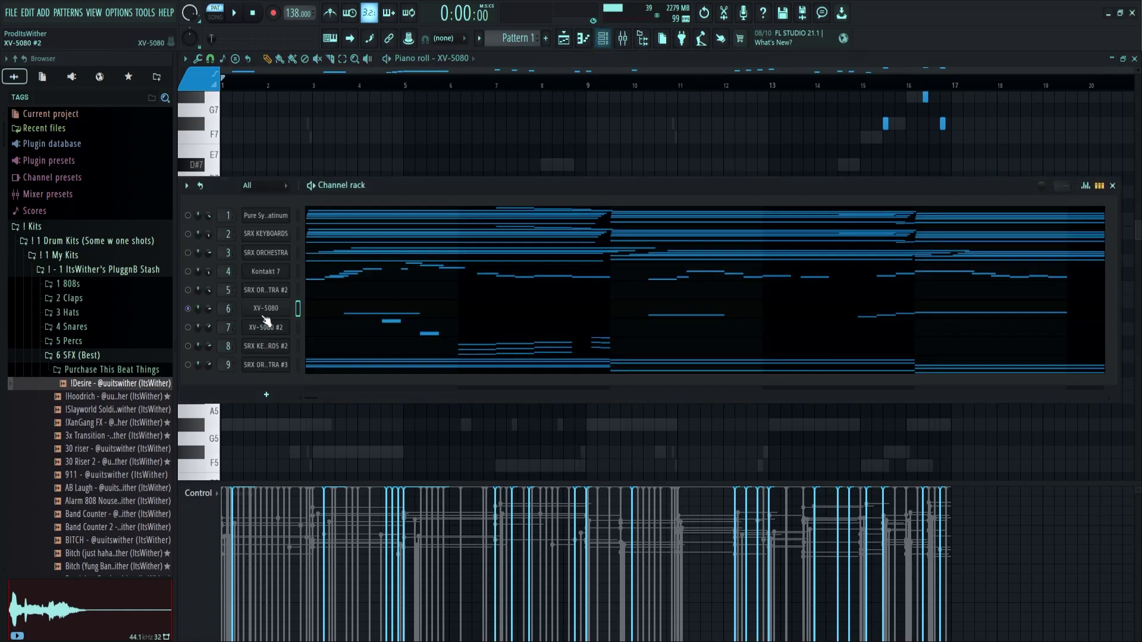
click(272, 273)
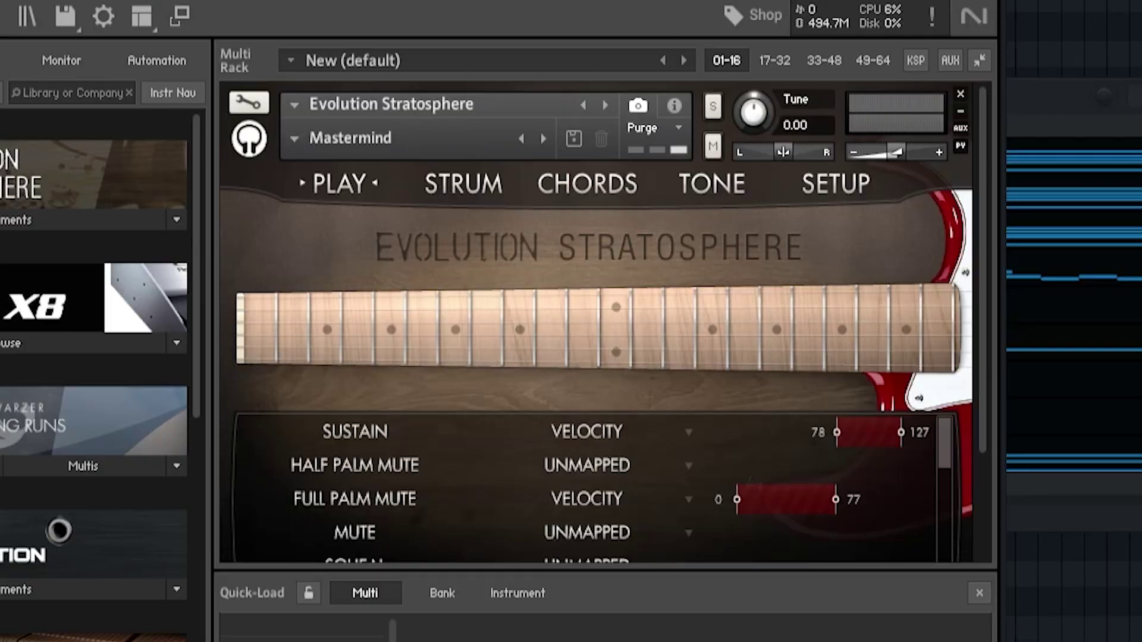
- Close the Kontakt 7 plugin and open the SRX ORCHESTRA #2 plugin to check its strings patch
click(984, 126)
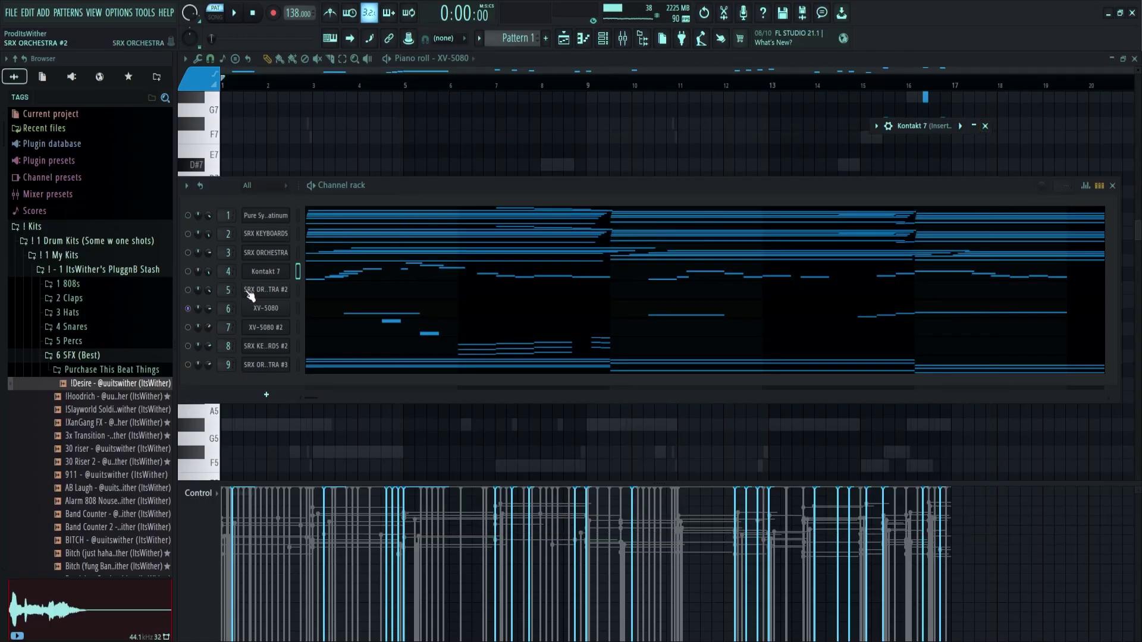
click(262, 296)
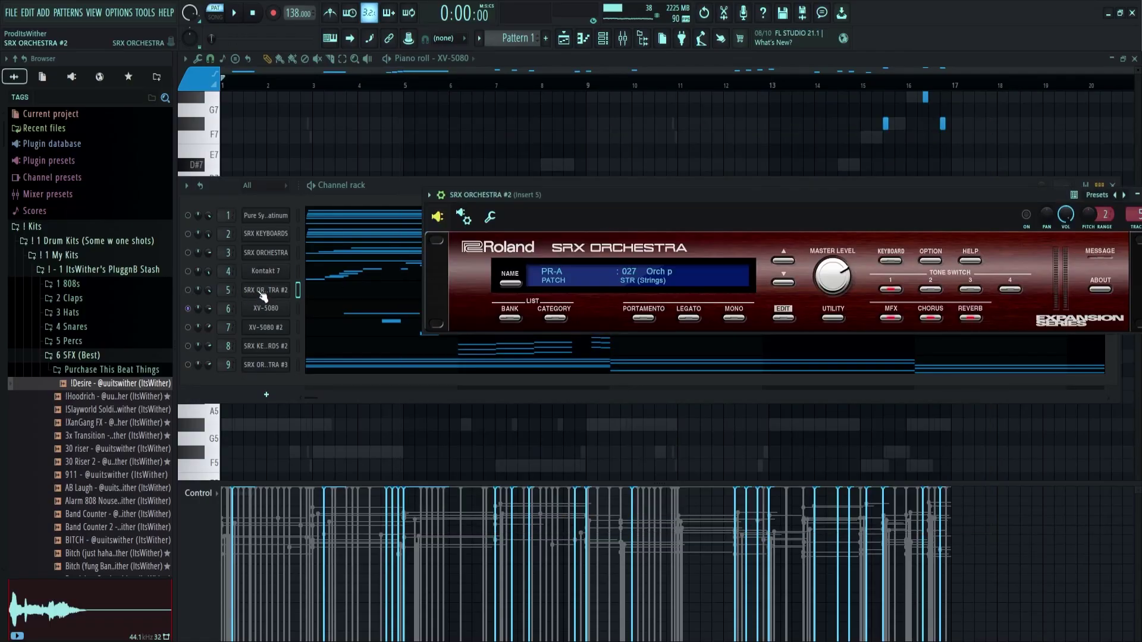
drag(557, 206, 526, 216)
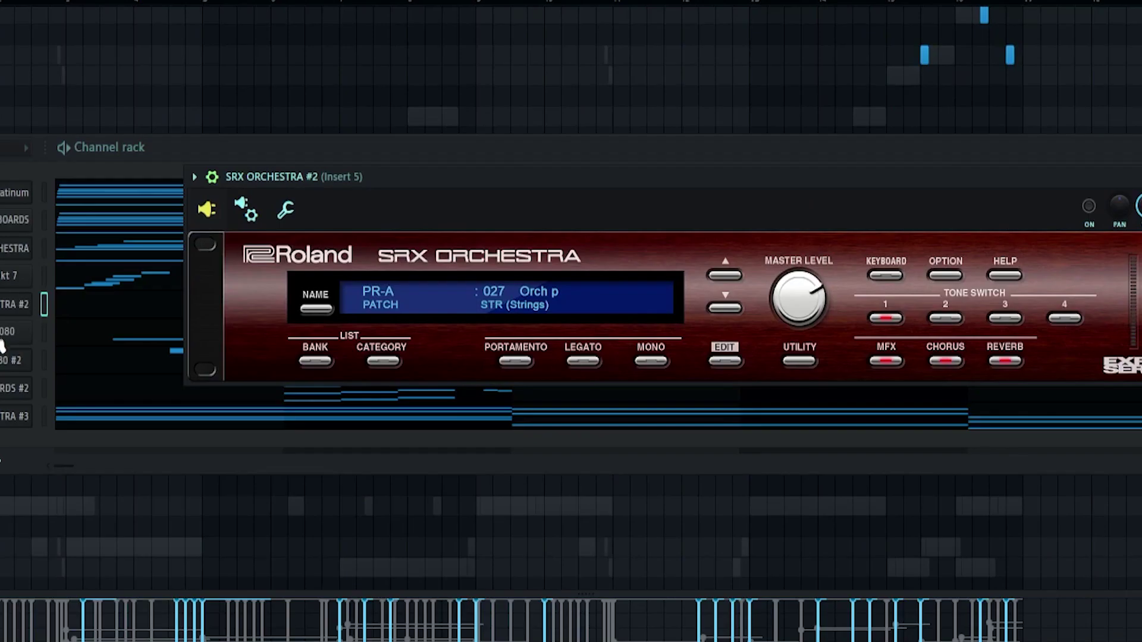
- Open the XV-5080 channel's plugin and look up its bell patch
click(2, 337)
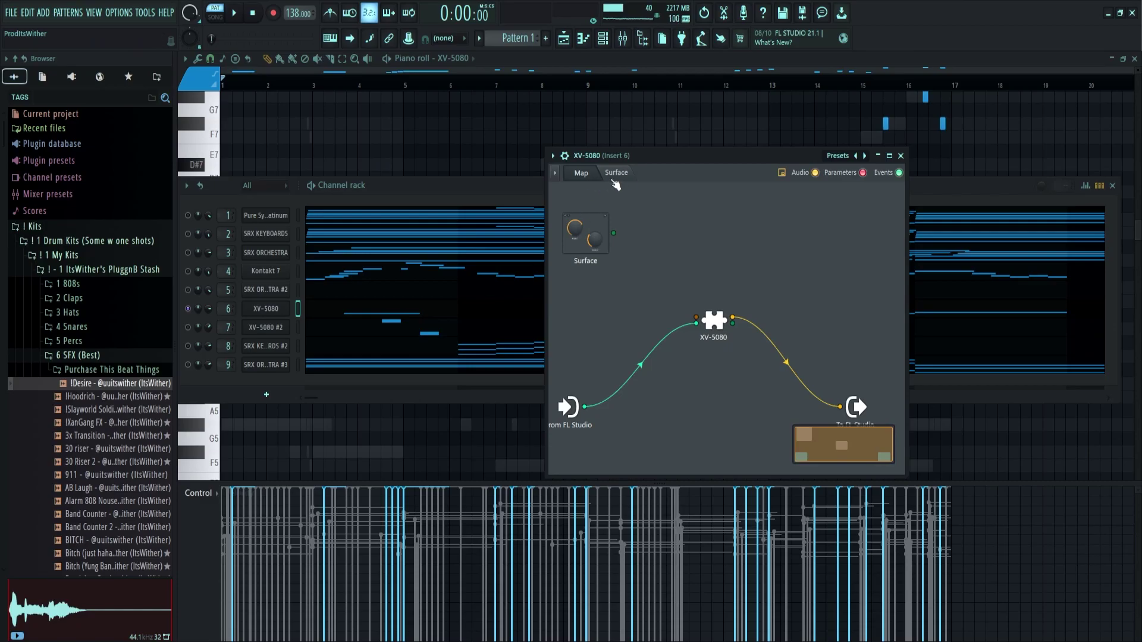
click(613, 176)
click(584, 175)
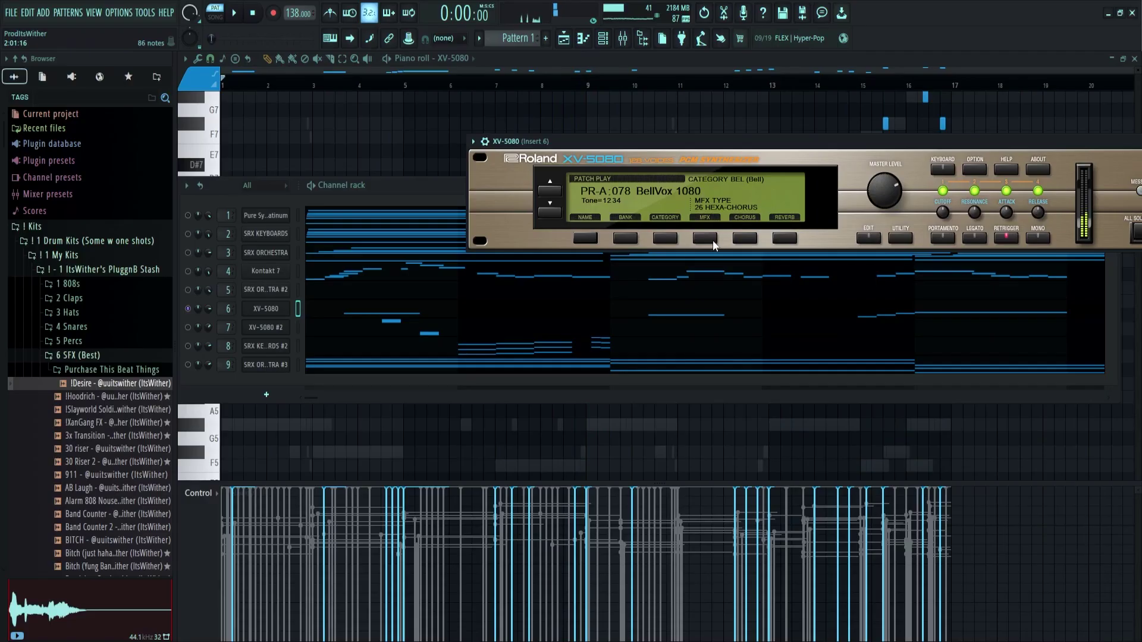
- Open the XV-5080 #2 channel's piano roll and review its sparse accent notes
click(198, 326)
click(257, 333)
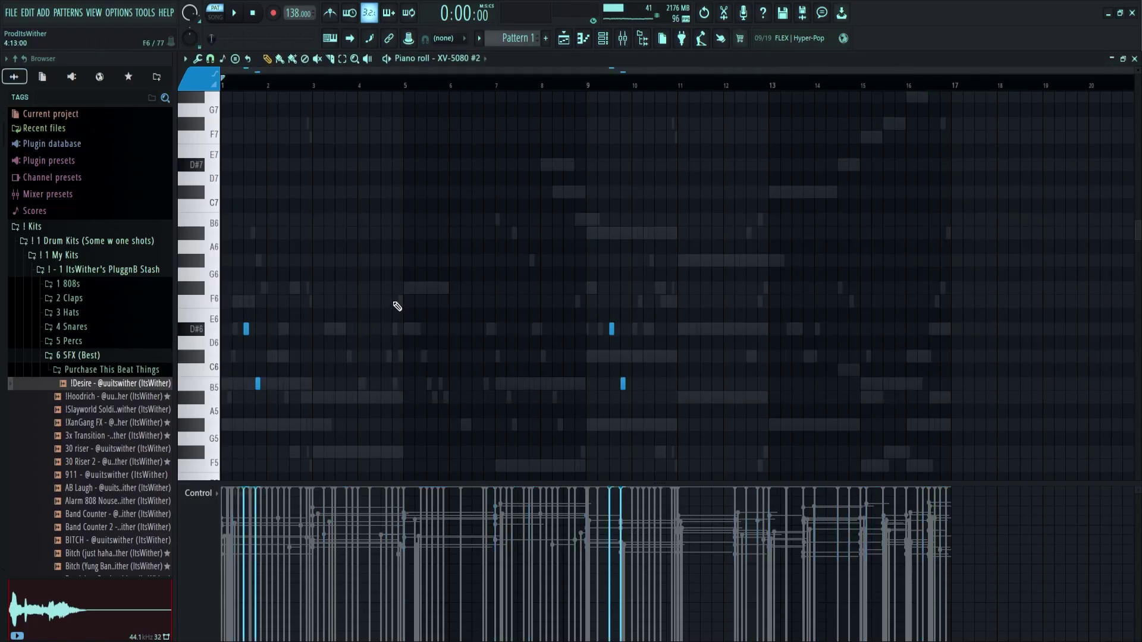
scroll(398, 286, down, 3)
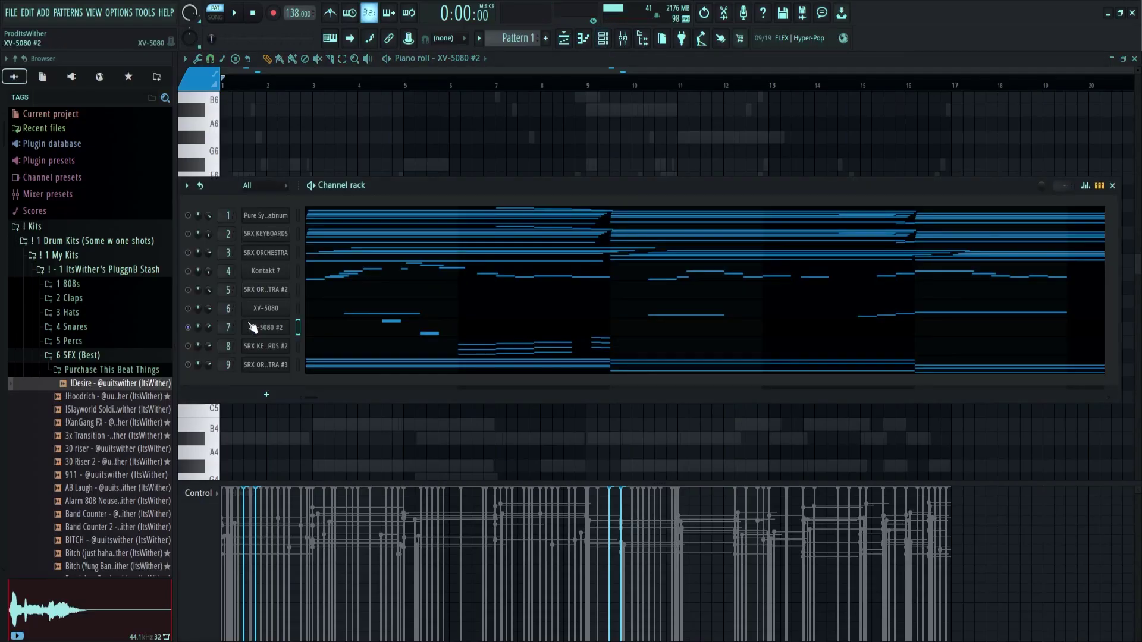
- Check the SRX KEYBOARDS #2 plugin's piano patch and review the channel's notes in the piano roll
click(270, 350)
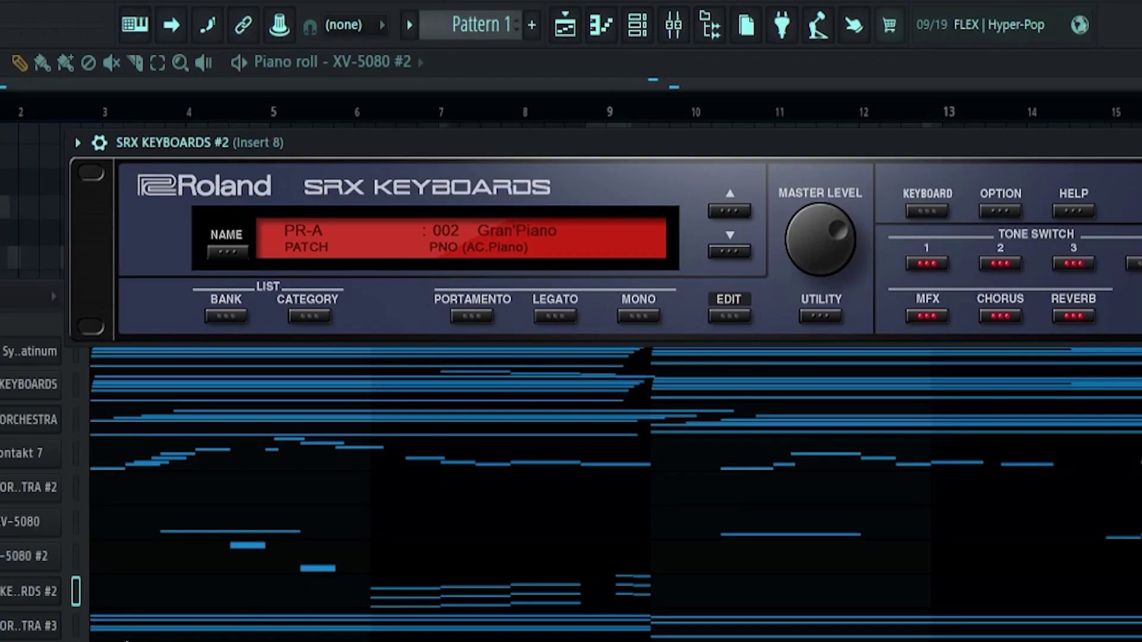
click(324, 349)
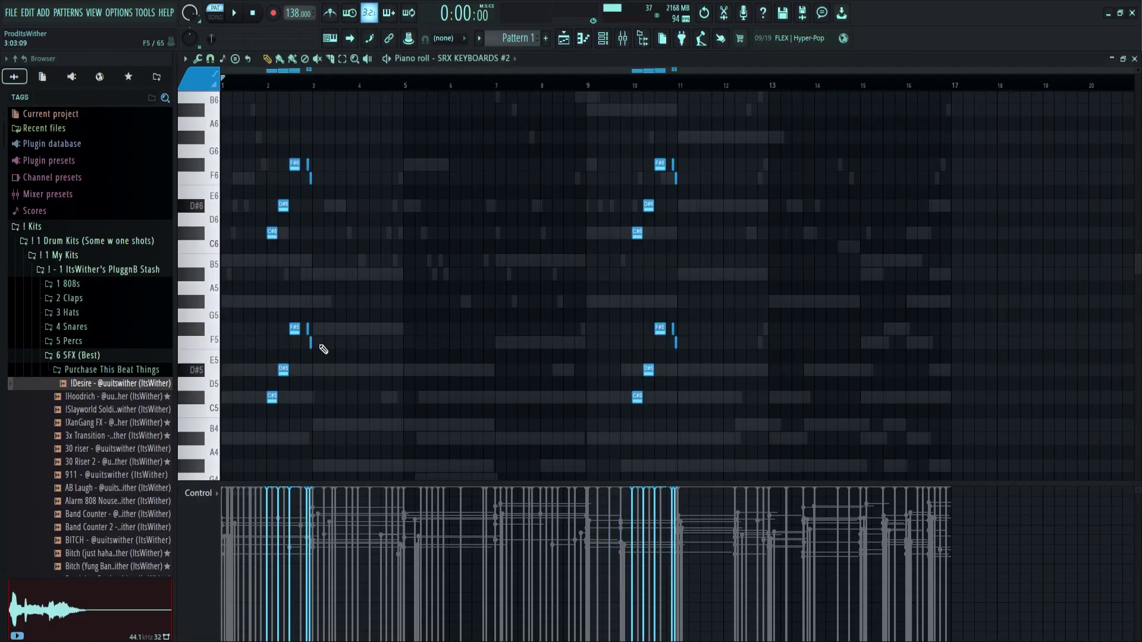
scroll(291, 199, up, 3)
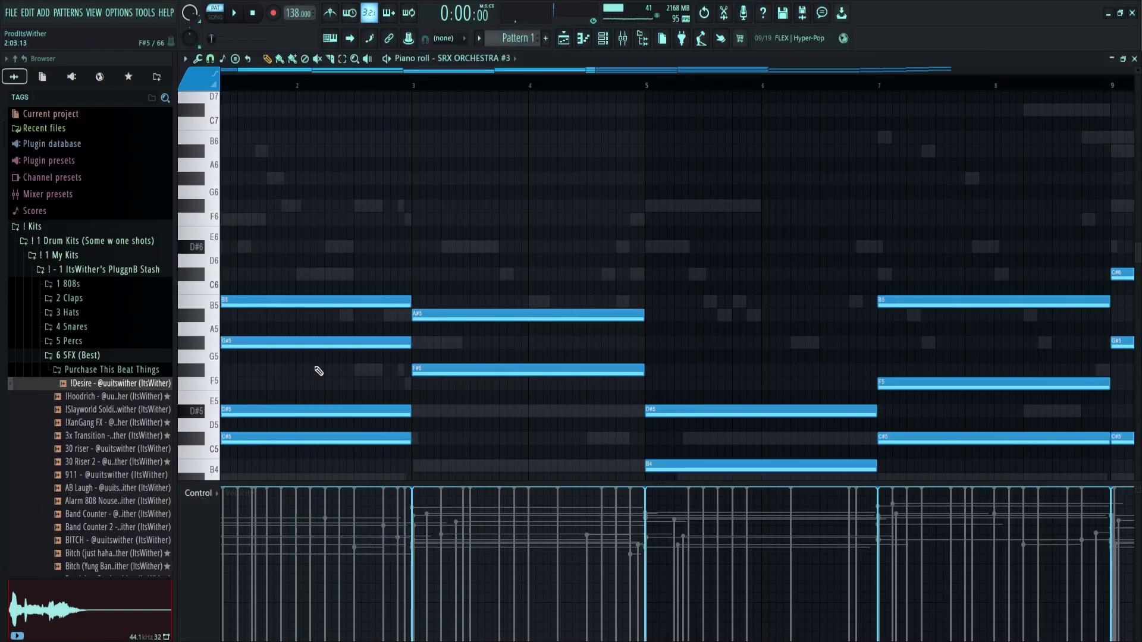
- Review the SRX ORCHESTRA #3 chord notes across all bars during playback, and stop playback
scroll(438, 303, down, 5)
key(space)
scroll(565, 294, up, 2)
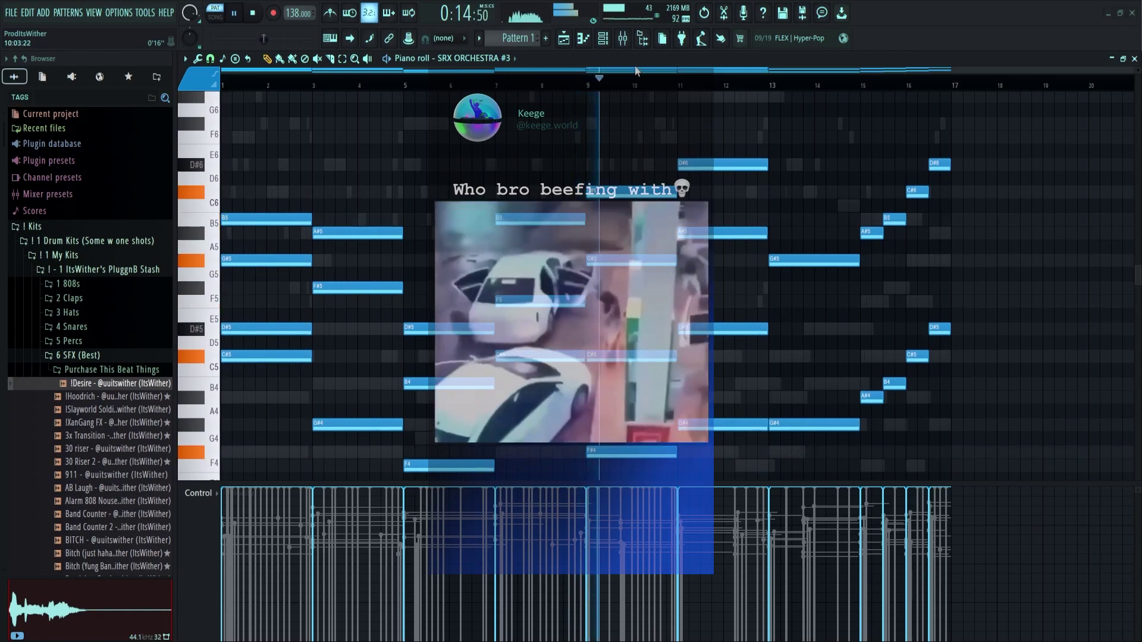
key(space)
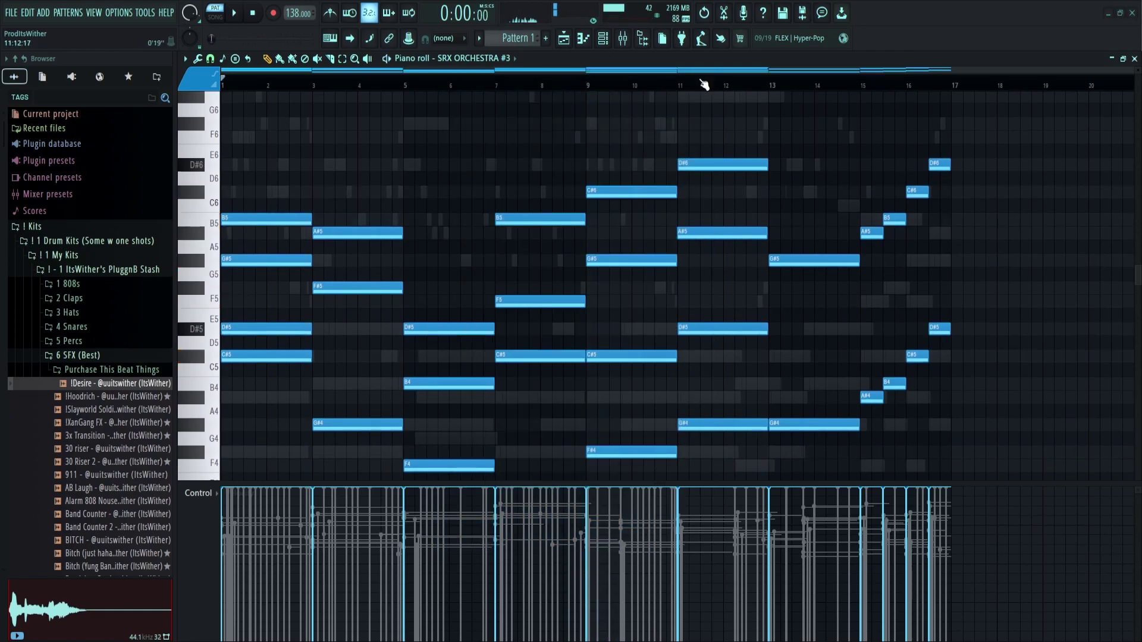
- Open the SRX ORCHESTRA #3 plugin from the channel rack, check its strings patch and close it
click(603, 39)
click(260, 364)
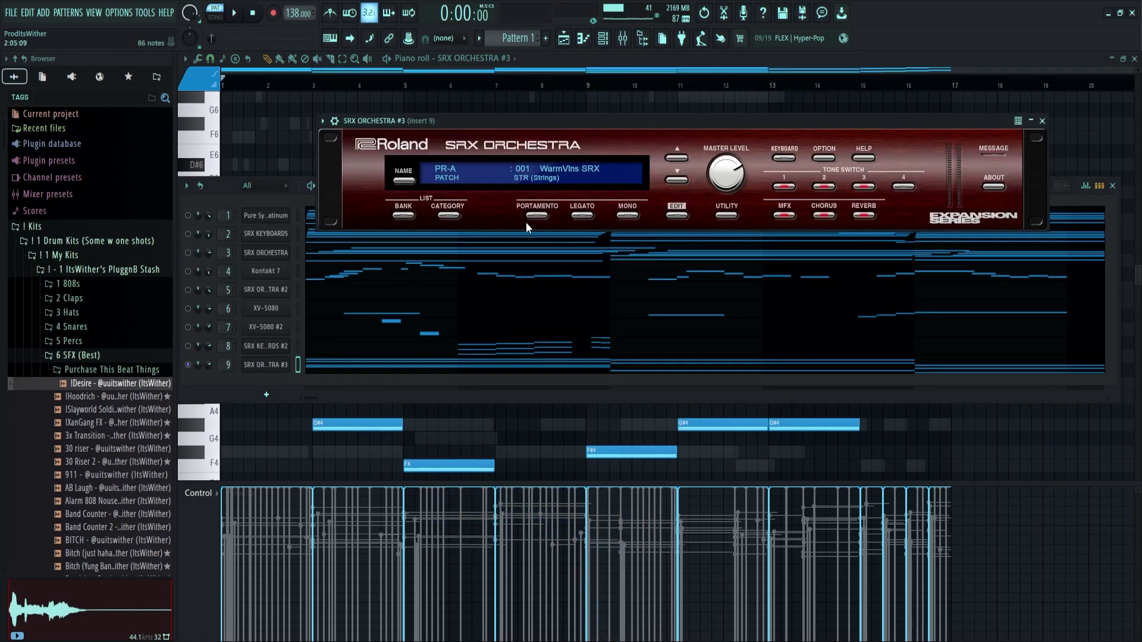
click(1042, 121)
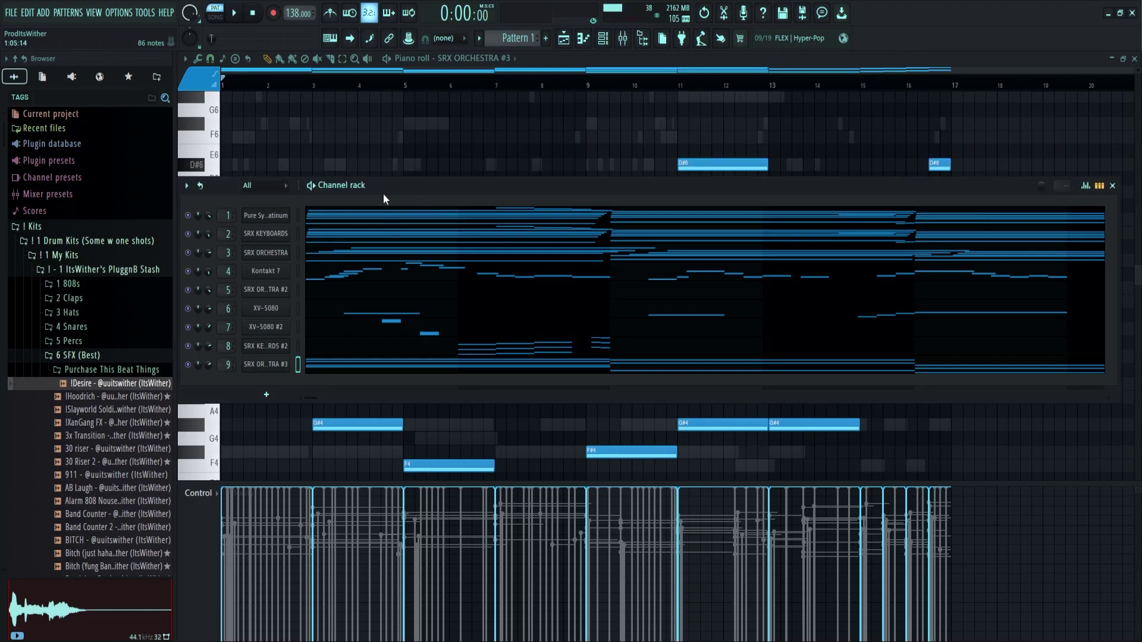
- Play all nine melodic channels together while following the Kontakt 7 and SRX ORCHESTRA #2 parts
key(space)
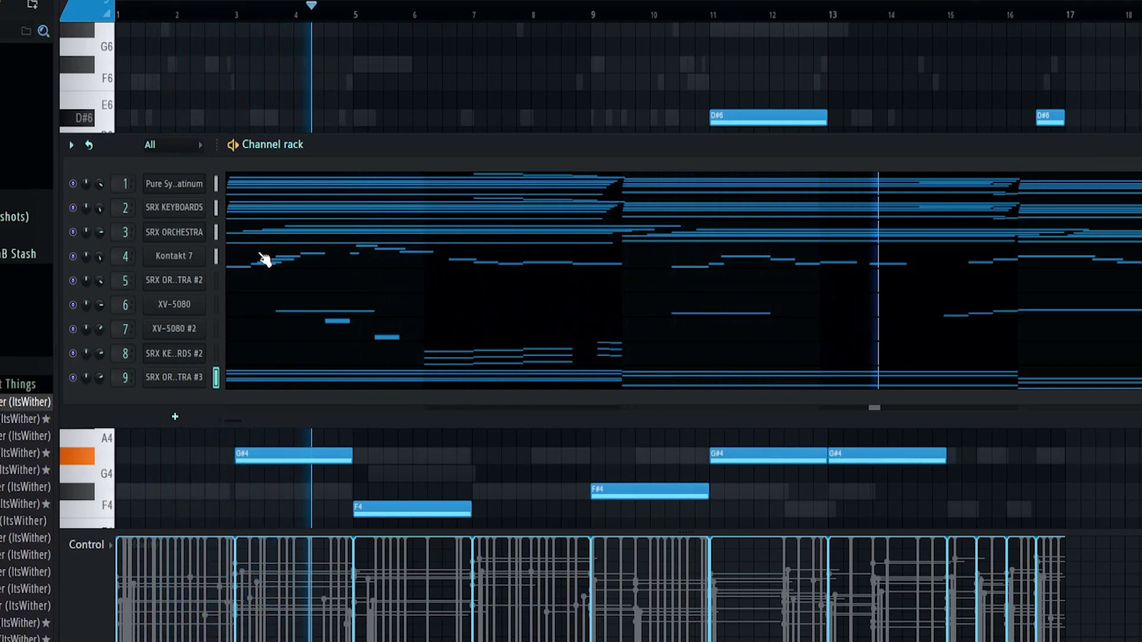
click(285, 265)
scroll(594, 349, up, 2)
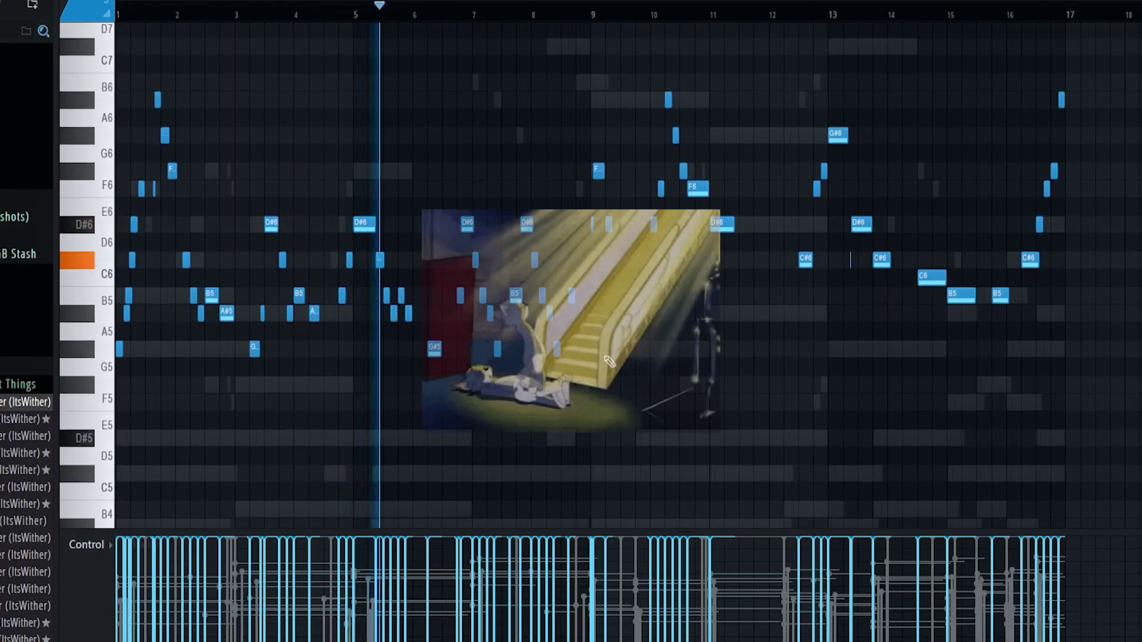
scroll(645, 367, up, 2)
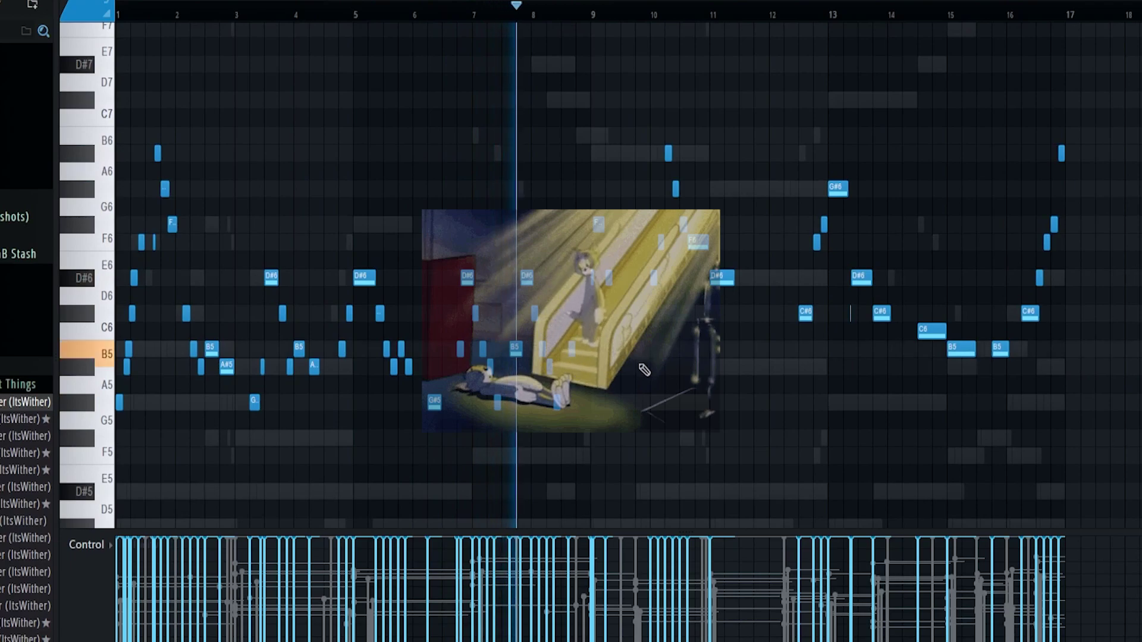
scroll(651, 381, up, 2)
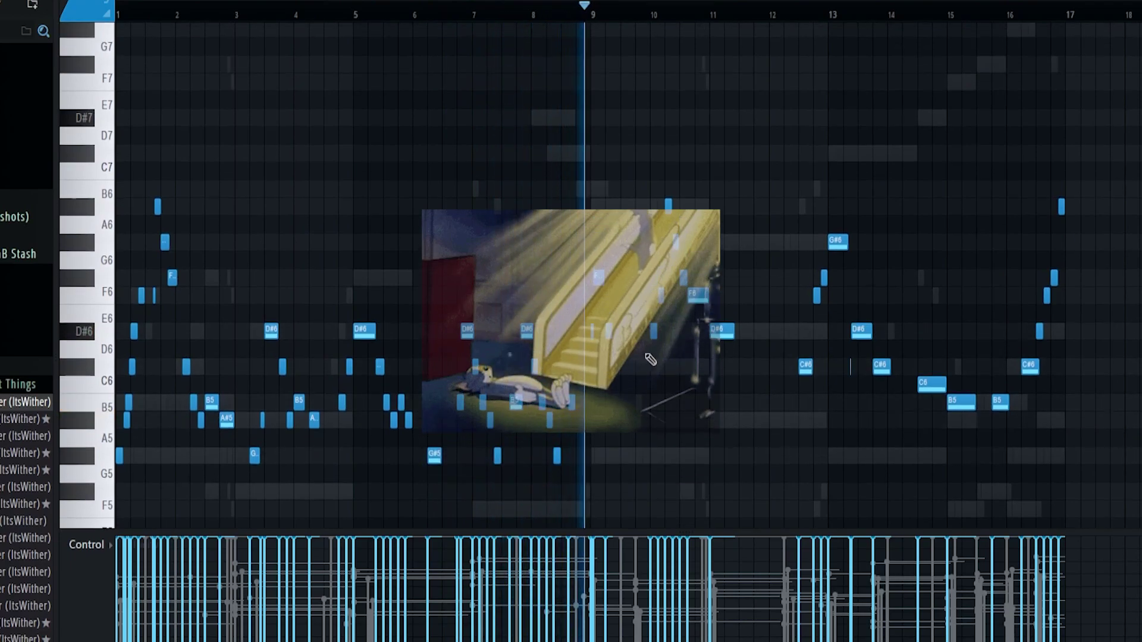
key(Escape)
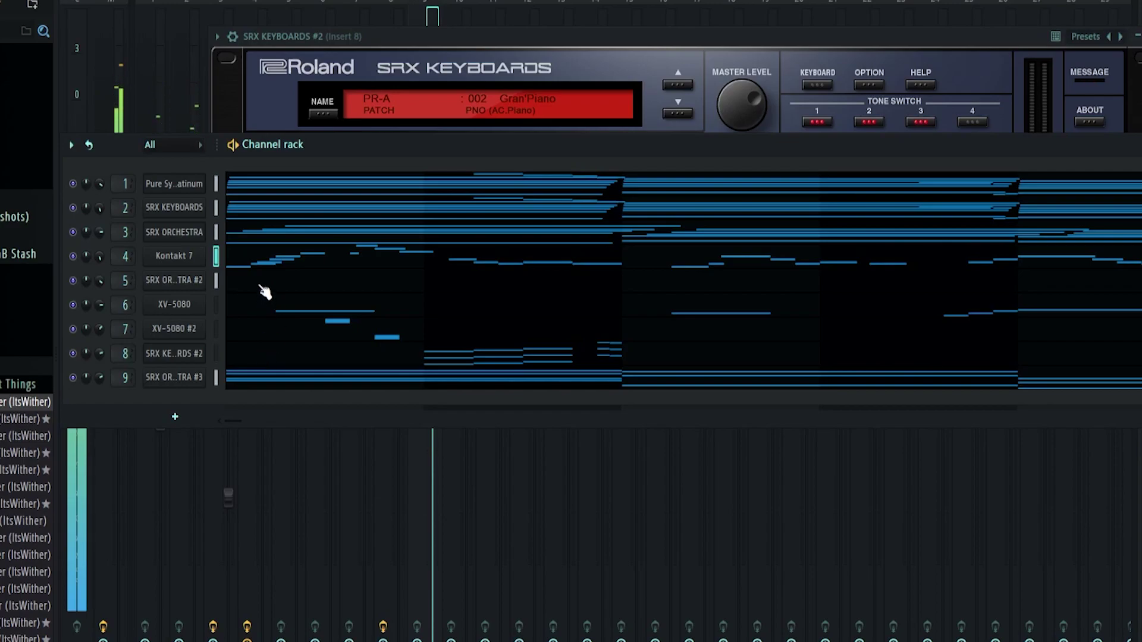
key(F7)
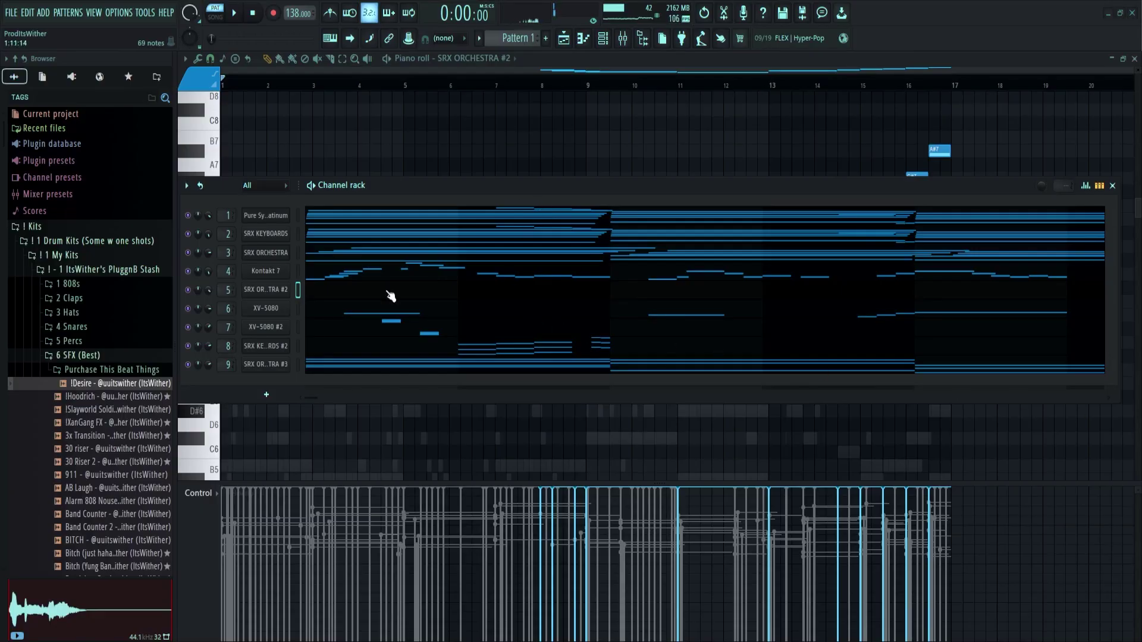
- Add the Bongo 1 and !Goyxrd Rim samples from the 5 Percs folder as new channels, and collapse the folder
click(71, 341)
click(133, 268)
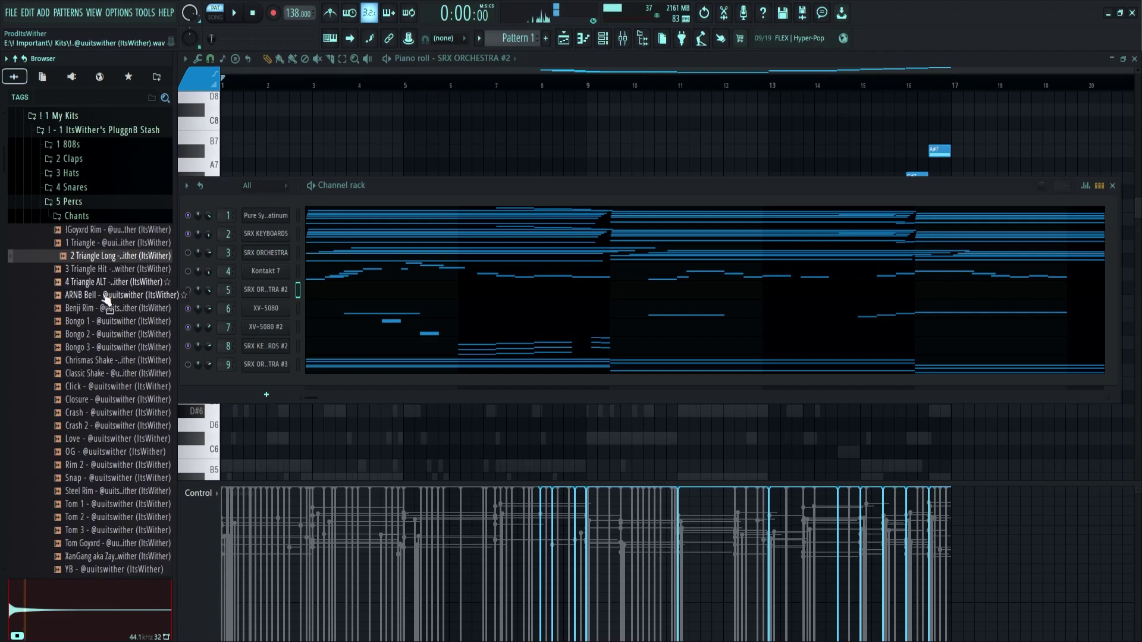
click(79, 322)
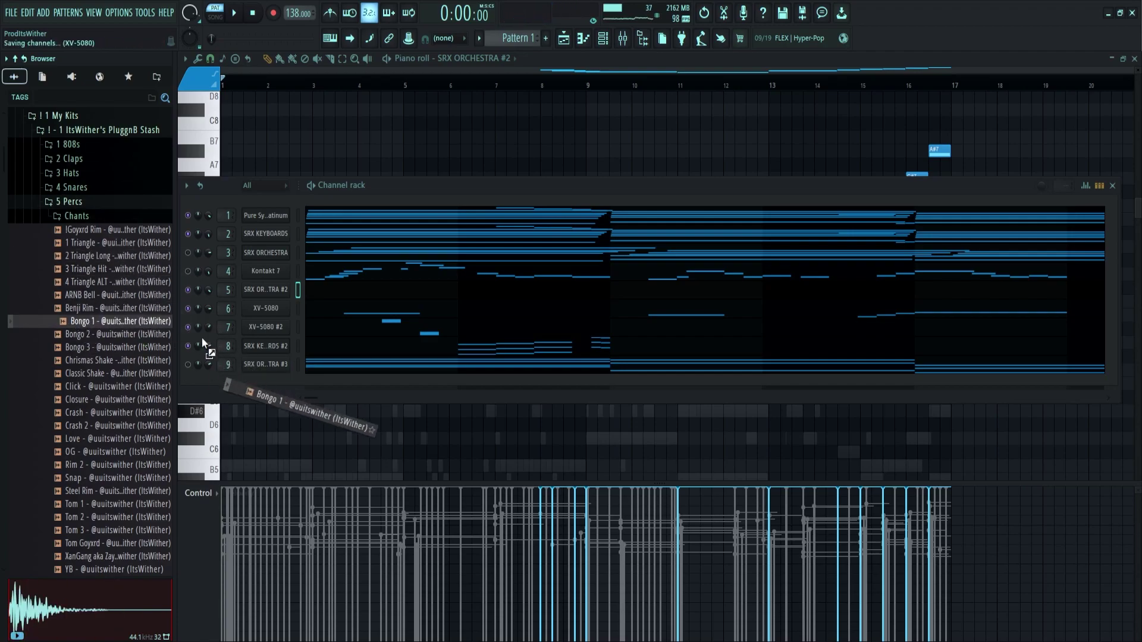
drag(179, 323, 187, 333)
click(68, 203)
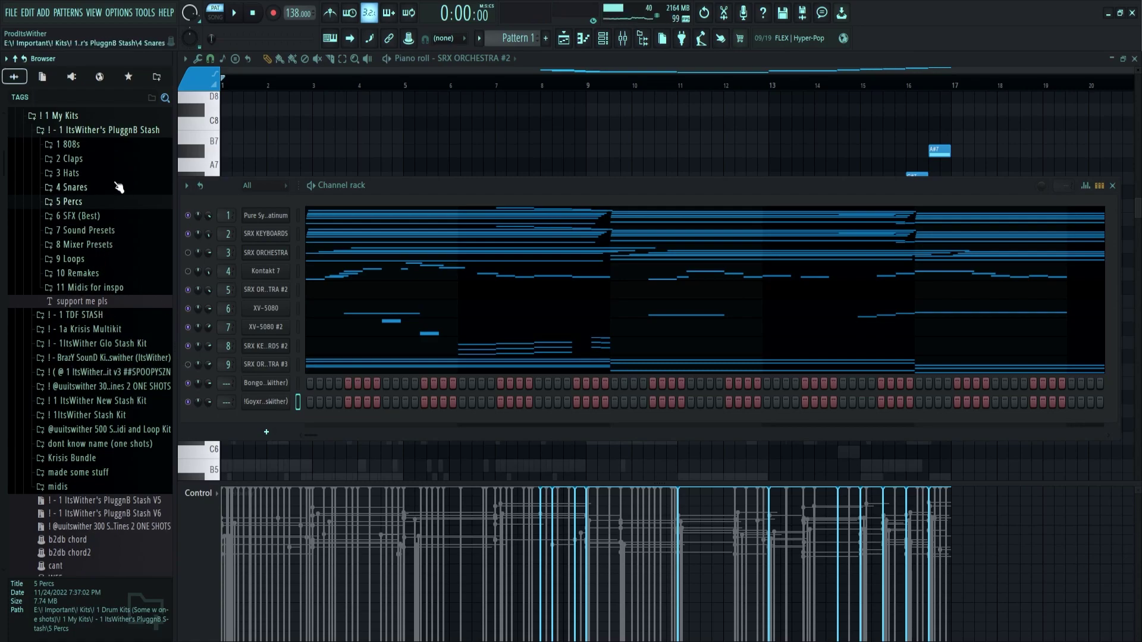
- Add the Glickk clap with the !clap8bar score from the 2 Claps folder, and check its sampler settings during playback
click(106, 149)
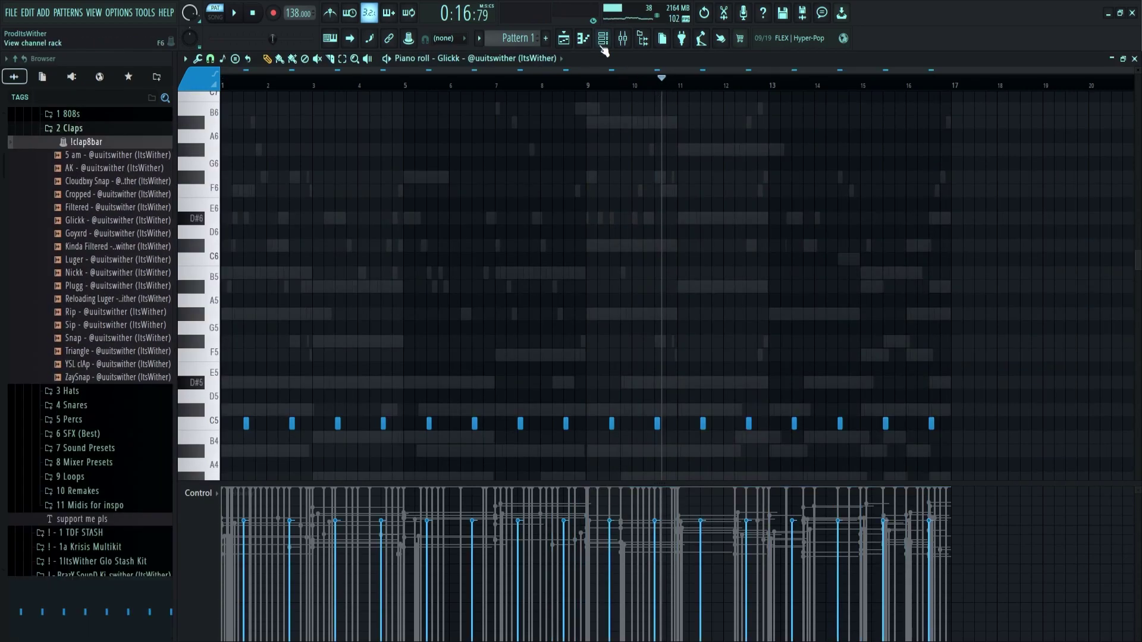
key(space)
click(601, 43)
key(space)
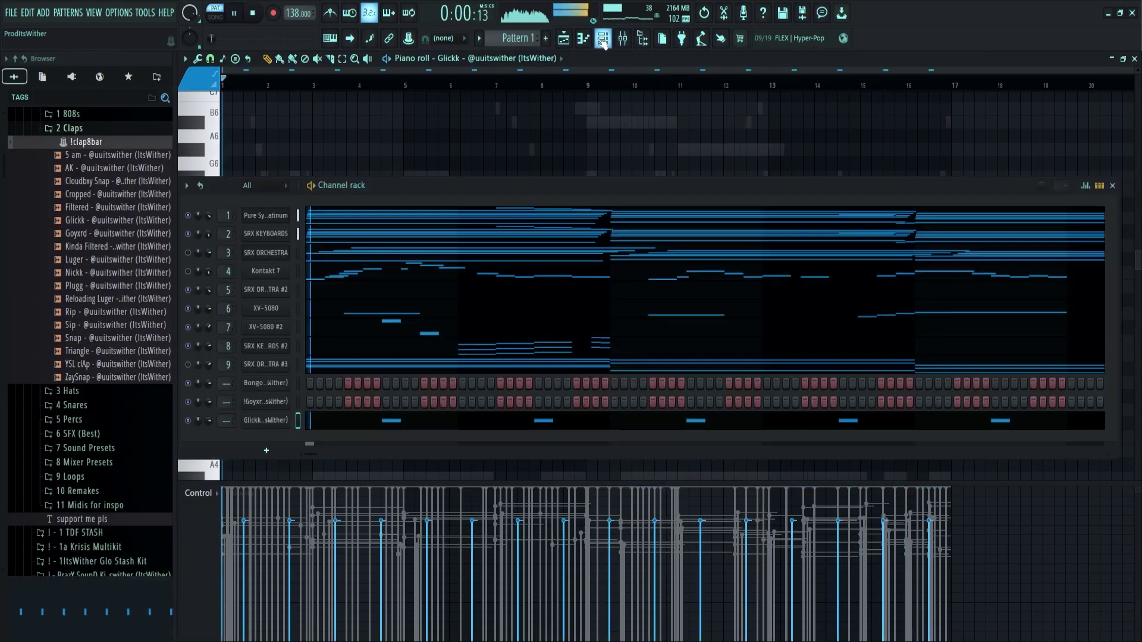
click(267, 421)
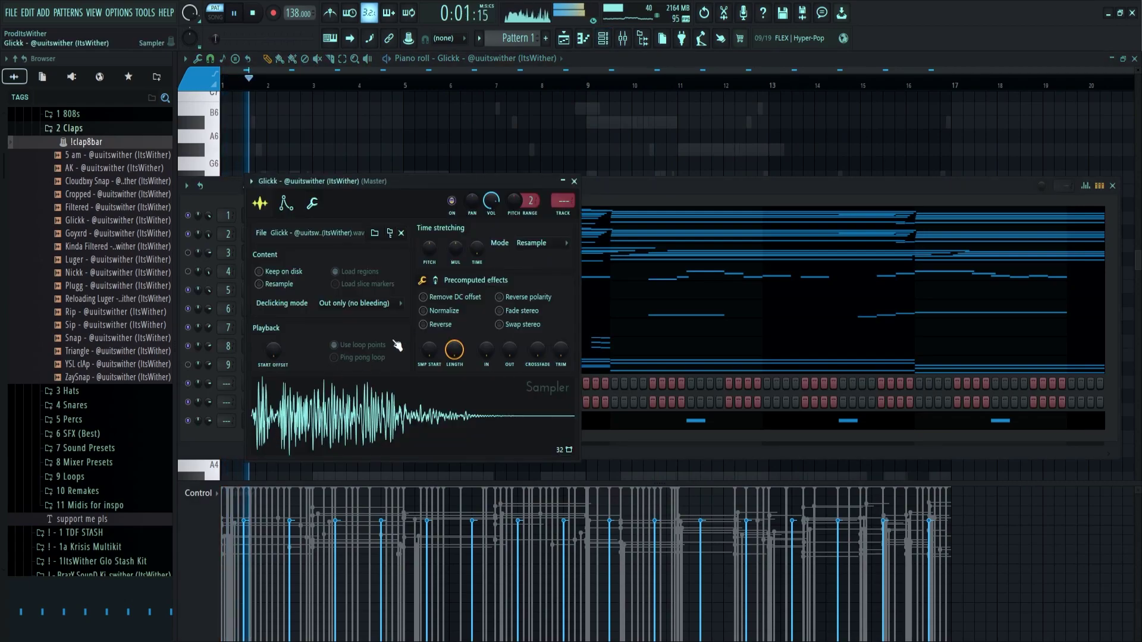
click(574, 181)
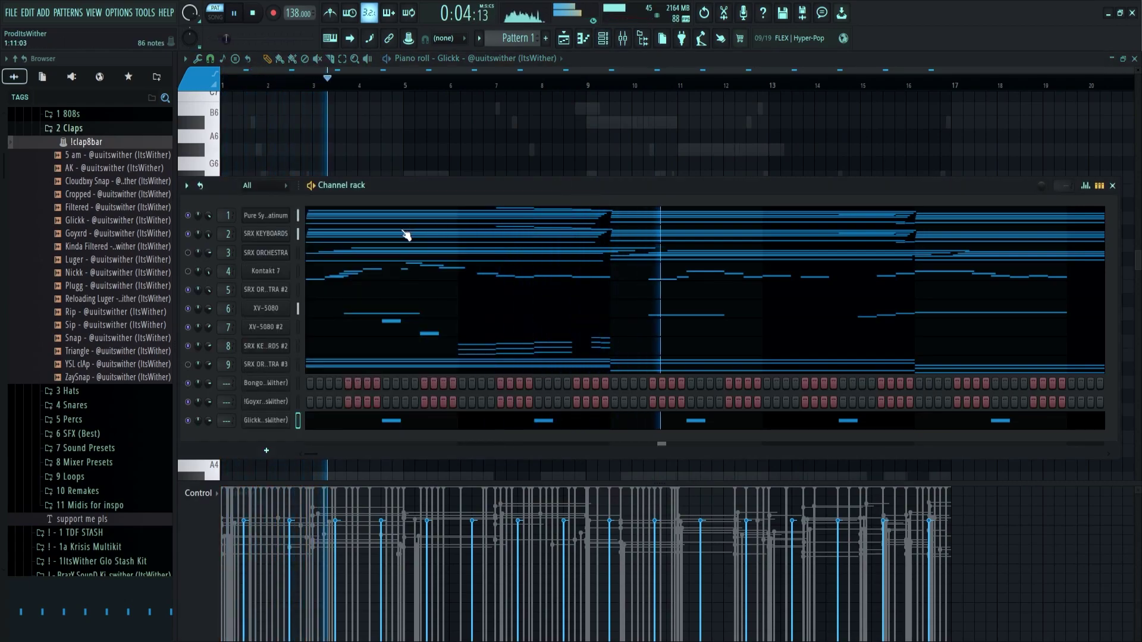
- Balance the mixer volumes of the Glickk, Plugg, 3 Triangle Hit, Bongo 1 and !Goyxrd Rim tracks during playback
key(F9)
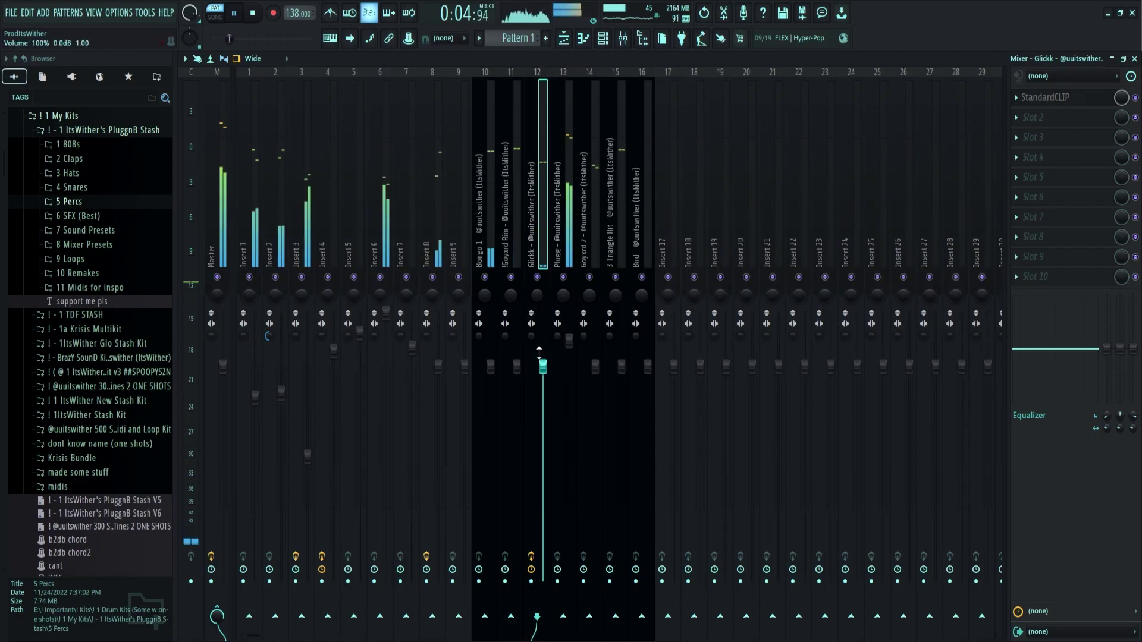
click(570, 354)
click(491, 261)
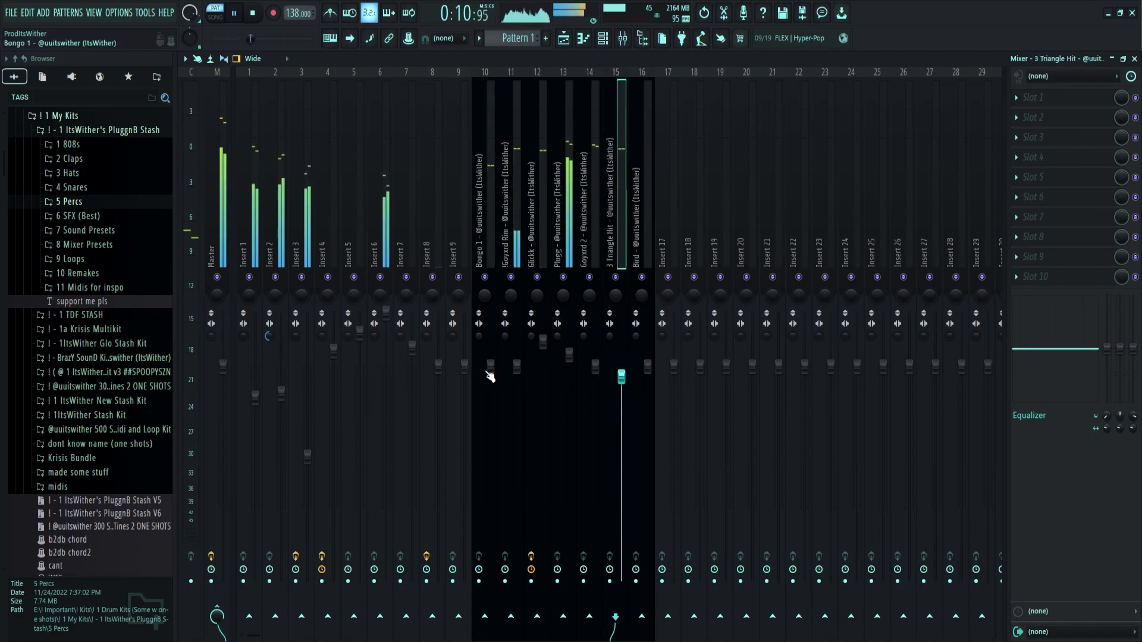
drag(517, 367, 518, 356)
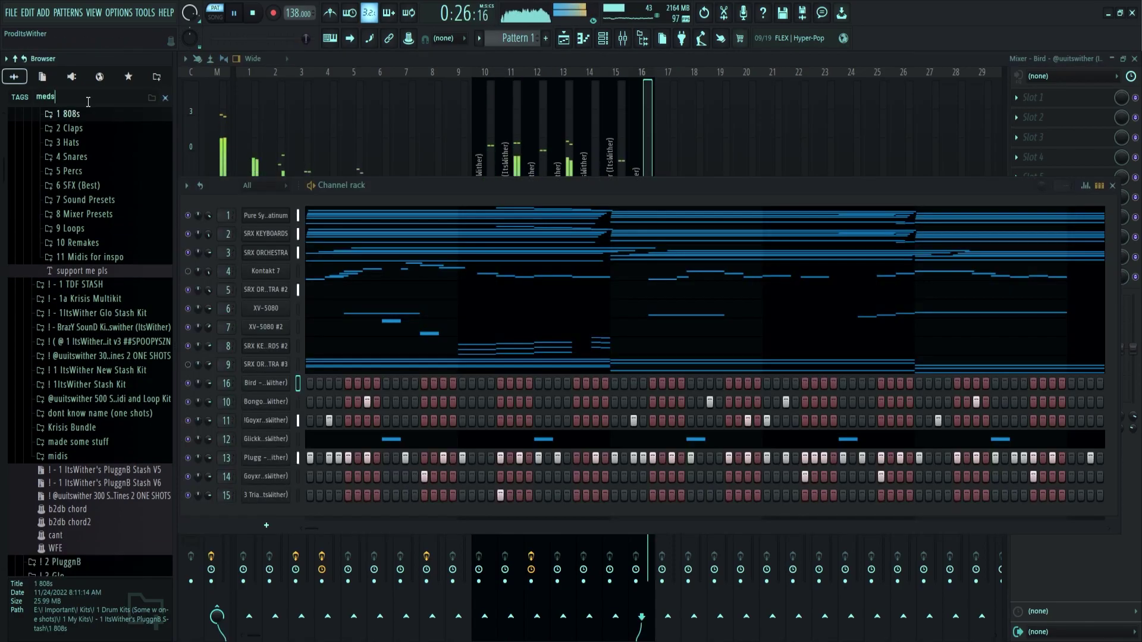
- Audition the 808s found for "meds" in the browser and add the 808 - Meds sample to the channel rack
click(120, 160)
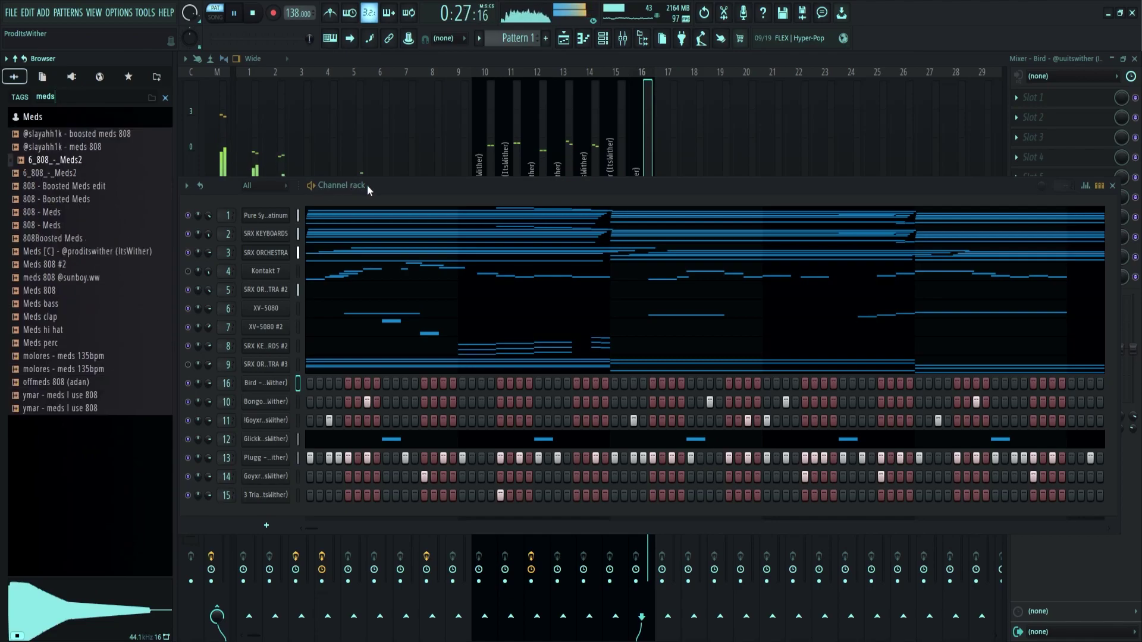
click(83, 149)
click(104, 135)
click(89, 159)
click(31, 199)
click(50, 225)
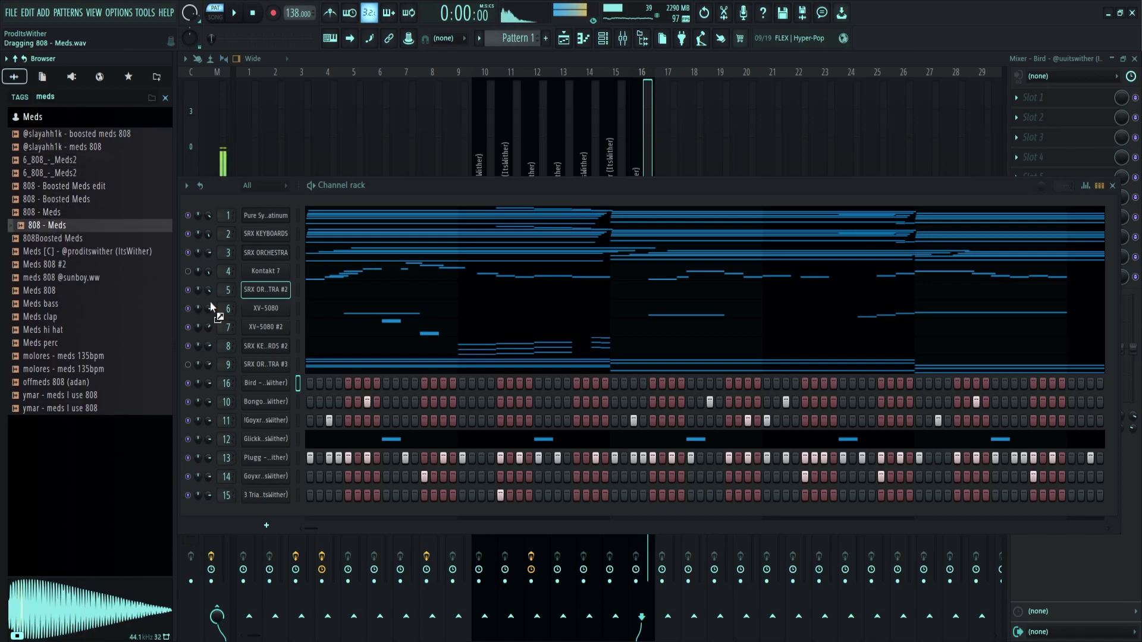
drag(277, 374, 279, 381)
- During playback, cut the low-shelf EQ band on mixer inserts 6, 1 and 2, setting Insert 1 to 128 Hz at -14.0
key(space)
click(623, 39)
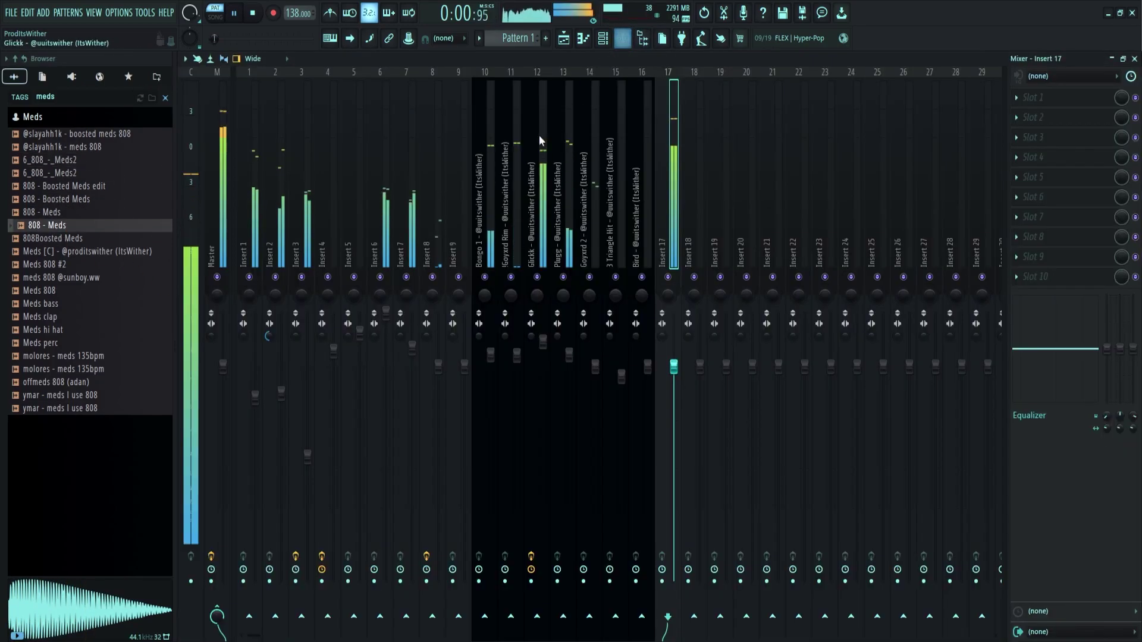
click(384, 243)
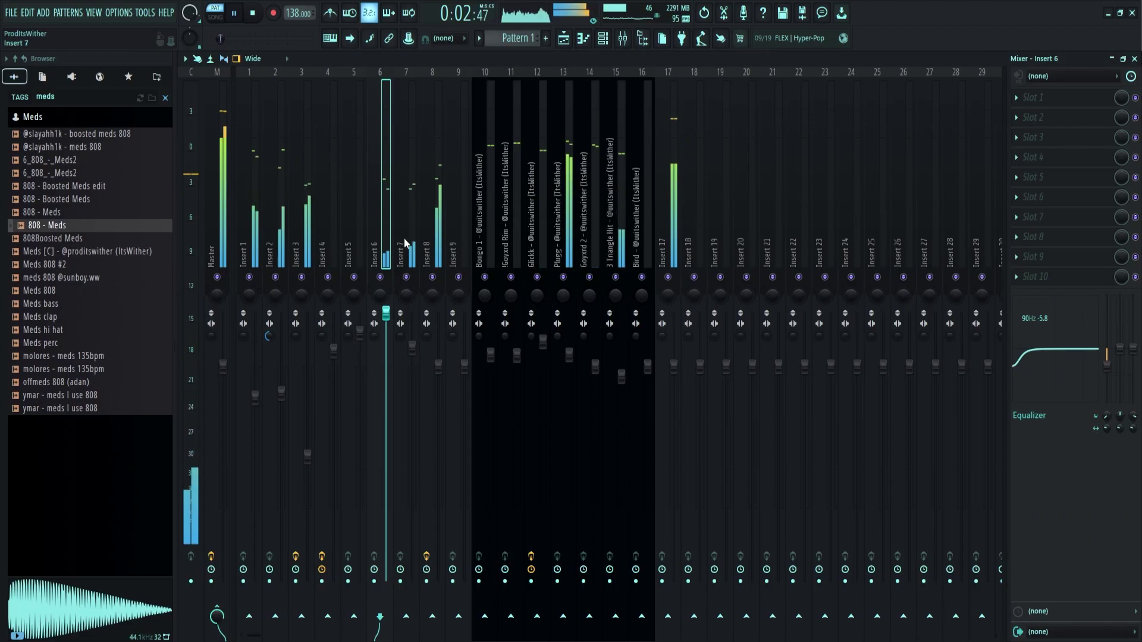
key(space)
click(257, 249)
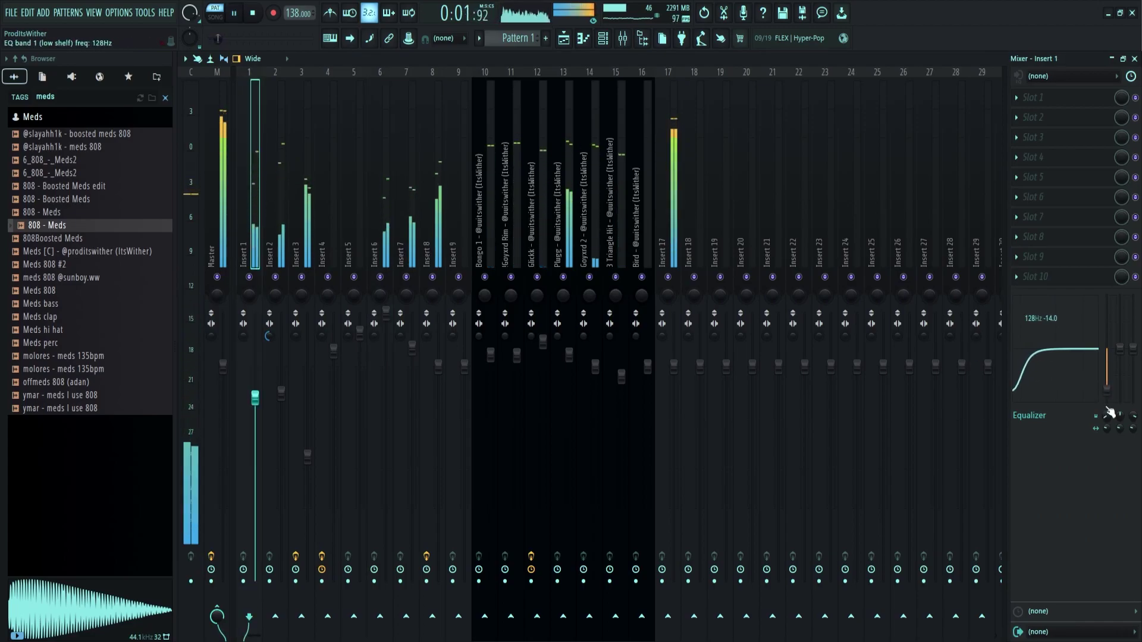
key(space)
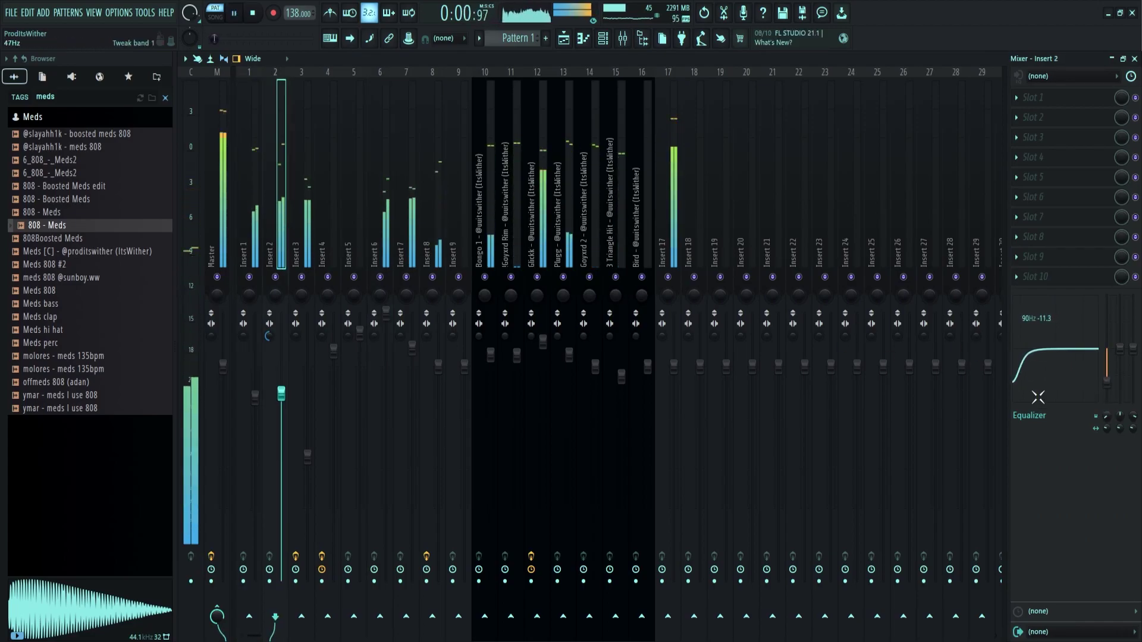
- Open the 808 - Meds channel's notes for editing
key(F6)
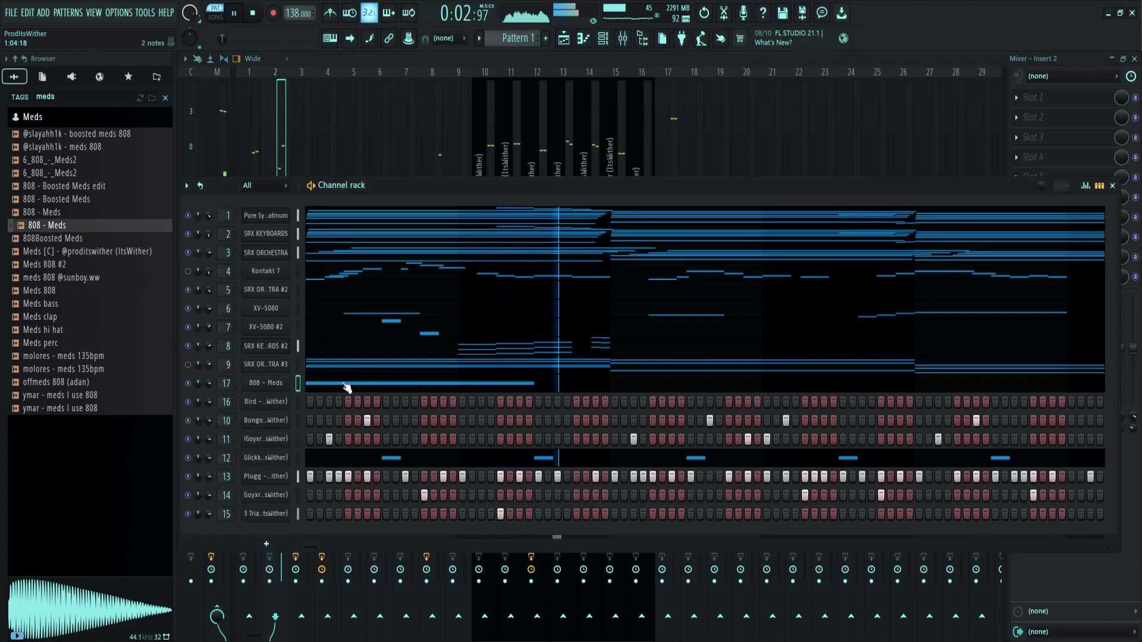
click(346, 388)
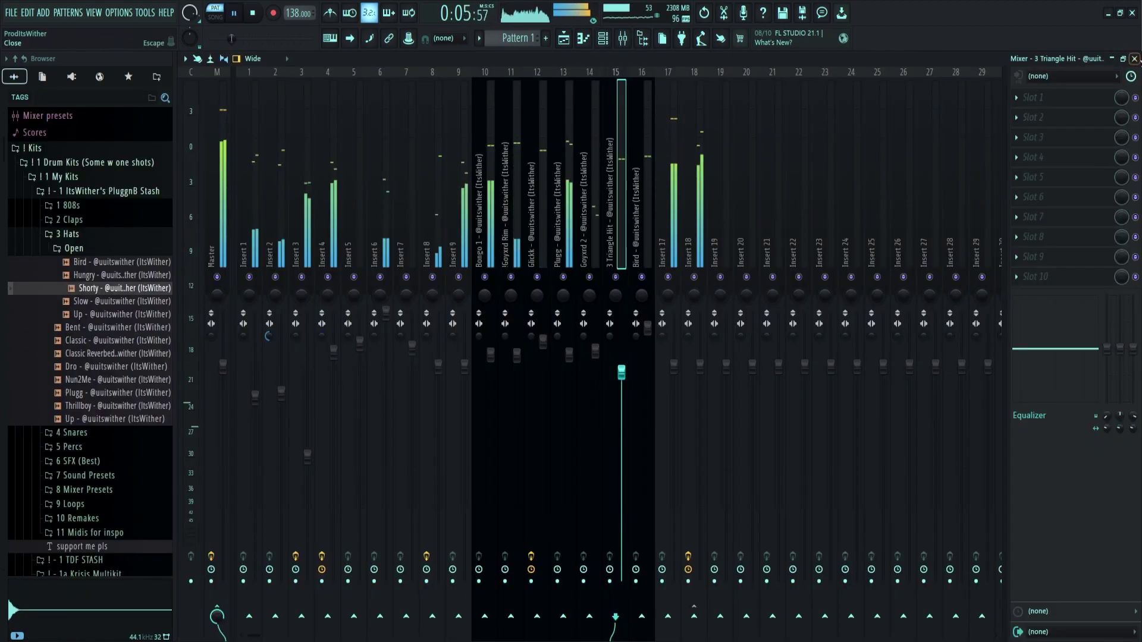
- Split Pattern 1 by channel and place all the resulting patterns on playlist tracks 1 to 17 from bar 1
click(1134, 58)
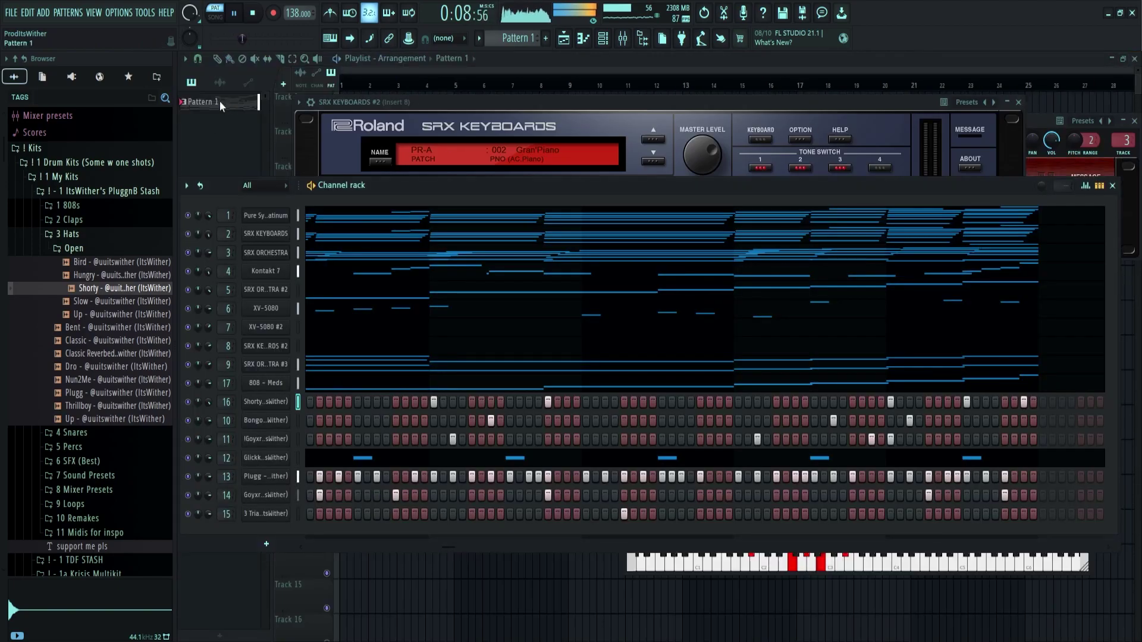
right_click(219, 101)
click(252, 302)
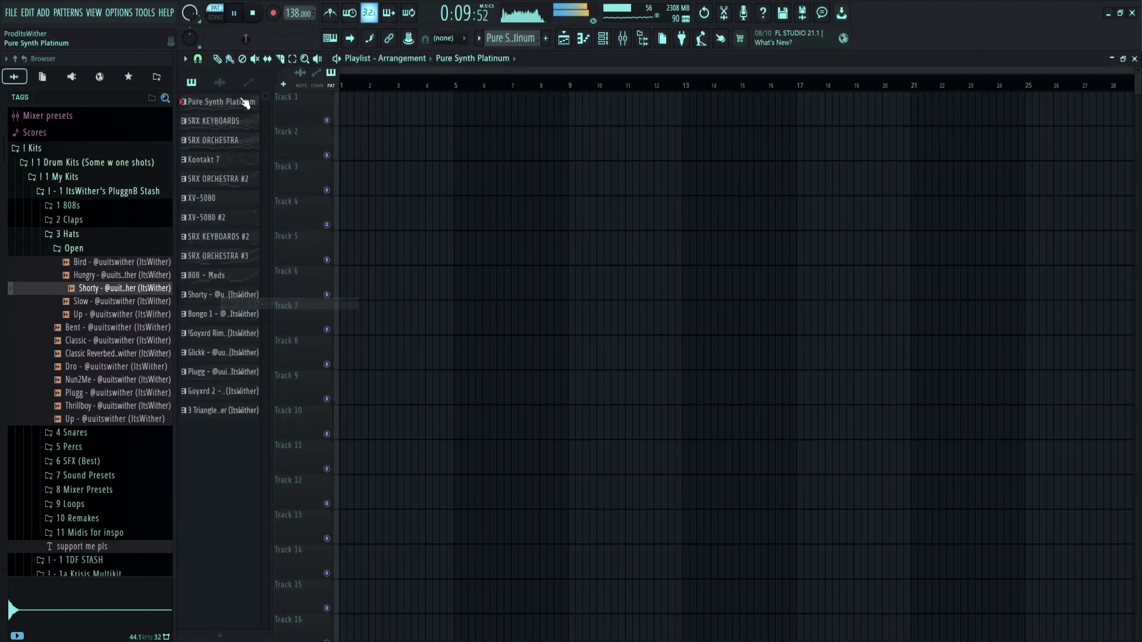
shift+click(229, 412)
drag(220, 102, 357, 110)
- Lengthen the XV-5080 #2 and SRX KEYBOARDS #2 clips to end at bar 17 with the other clips
drag(595, 273, 601, 274)
key(ctrl+z)
click(575, 99)
ctrl+click(888, 318)
drag(634, 348, 915, 354)
scroll(604, 323, up, 3)
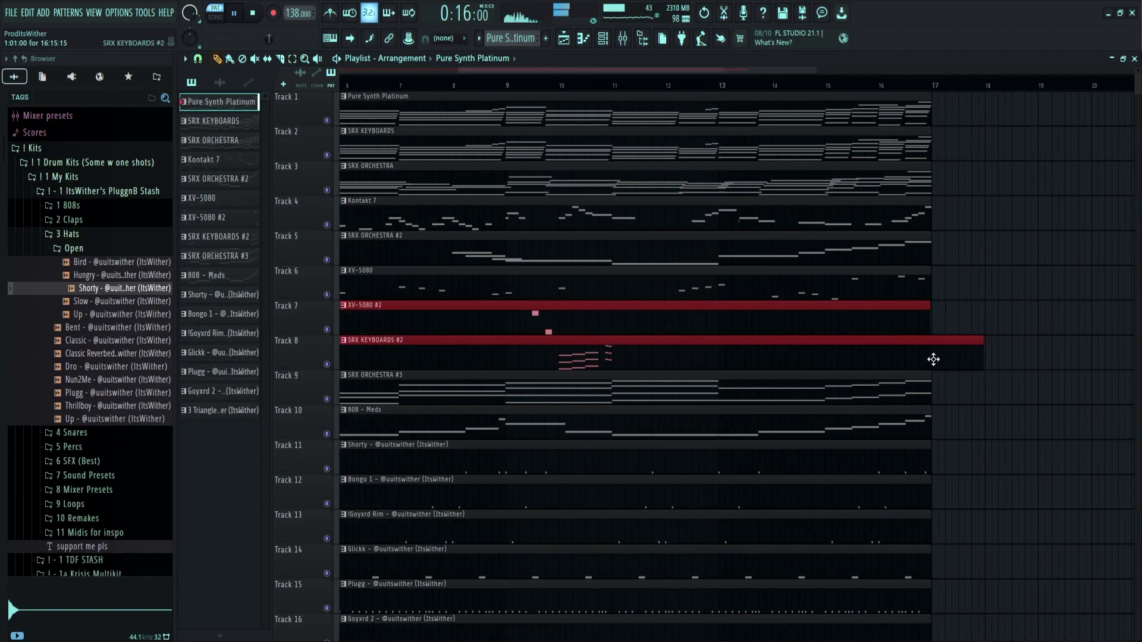
scroll(922, 345, up, 5)
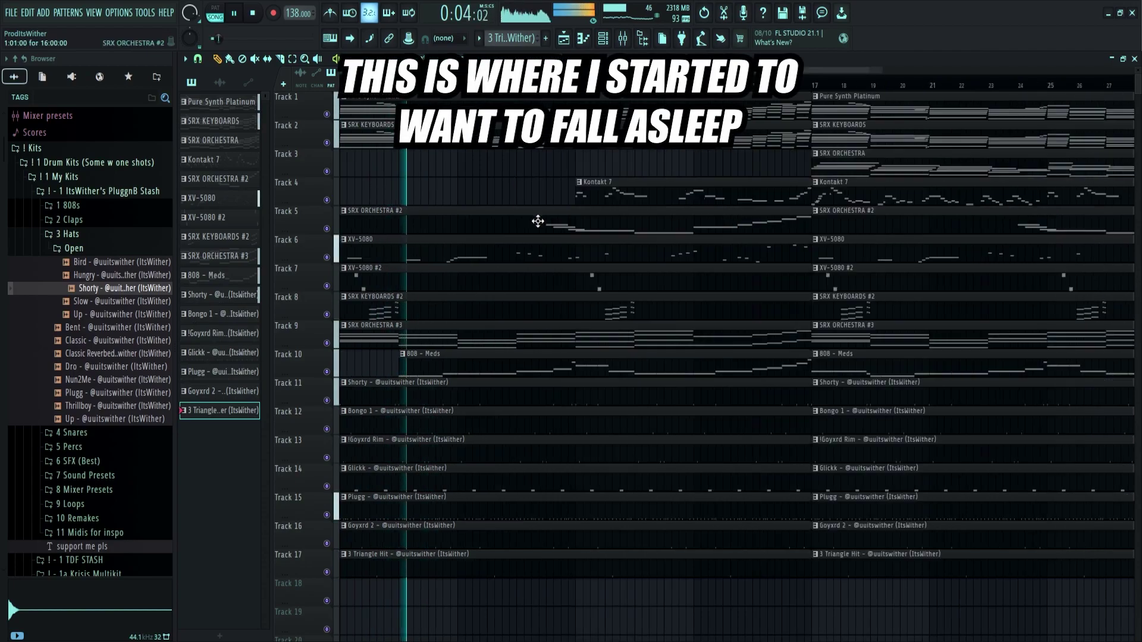
- Trim the first Kontakt 7 clip to a short lead-in before bar 17 and delete the second SRX ORCHESTRA #2 clip
drag(441, 188, 737, 248)
scroll(916, 372, down, 4)
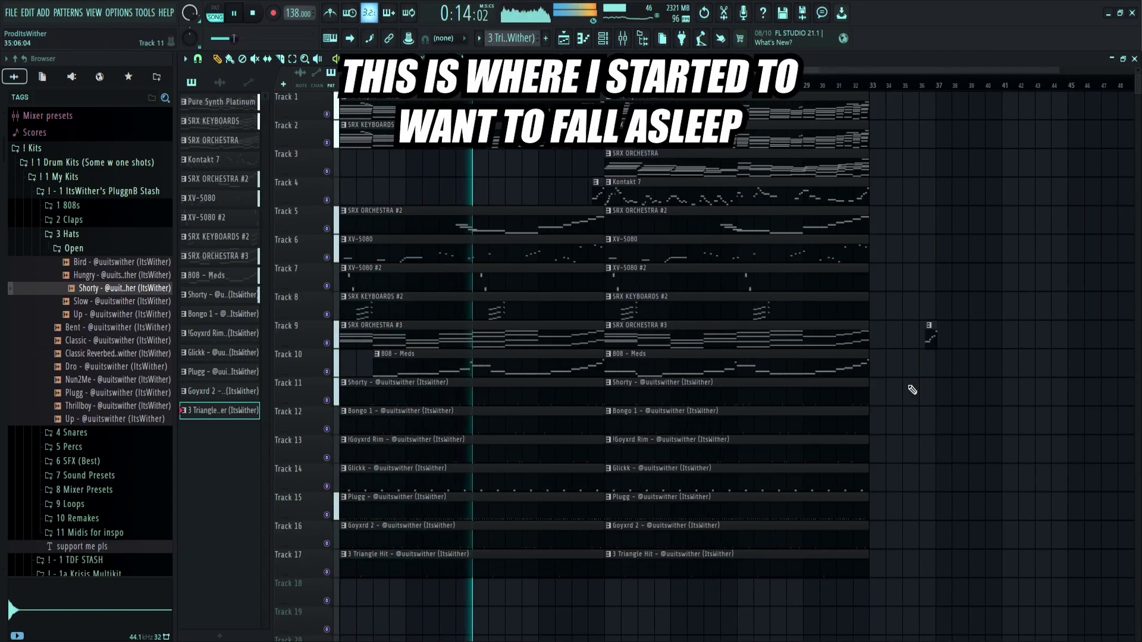
scroll(589, 221, up, 4)
scroll(589, 221, down, 4)
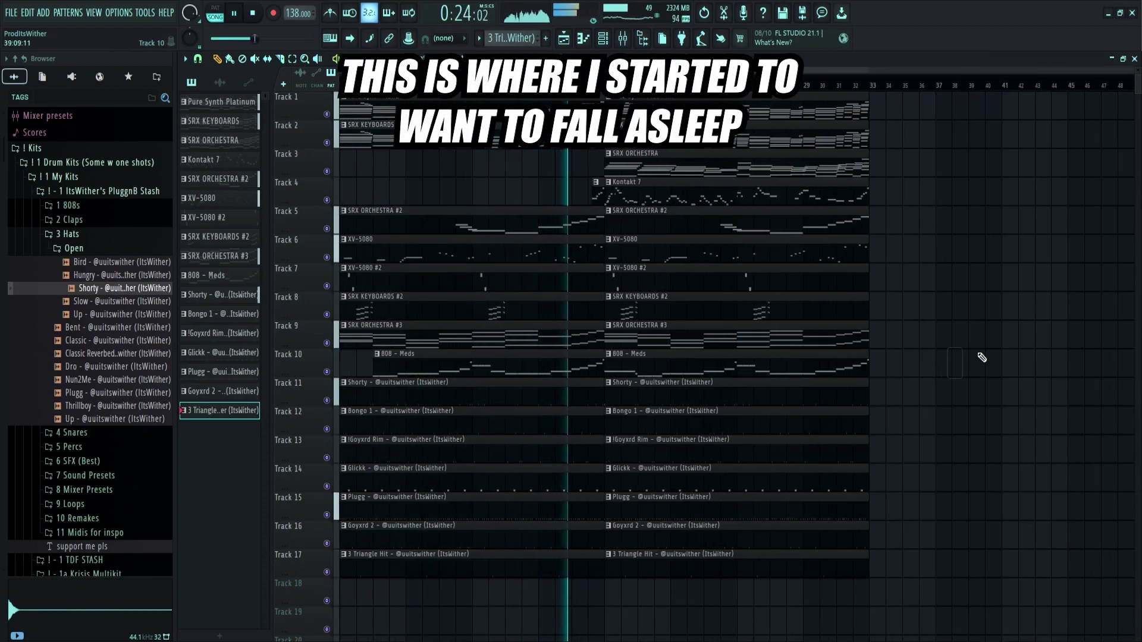
scroll(874, 303, up, 3)
scroll(703, 256, down, 2)
right_click(622, 231)
scroll(949, 261, down, 1)
click(950, 253)
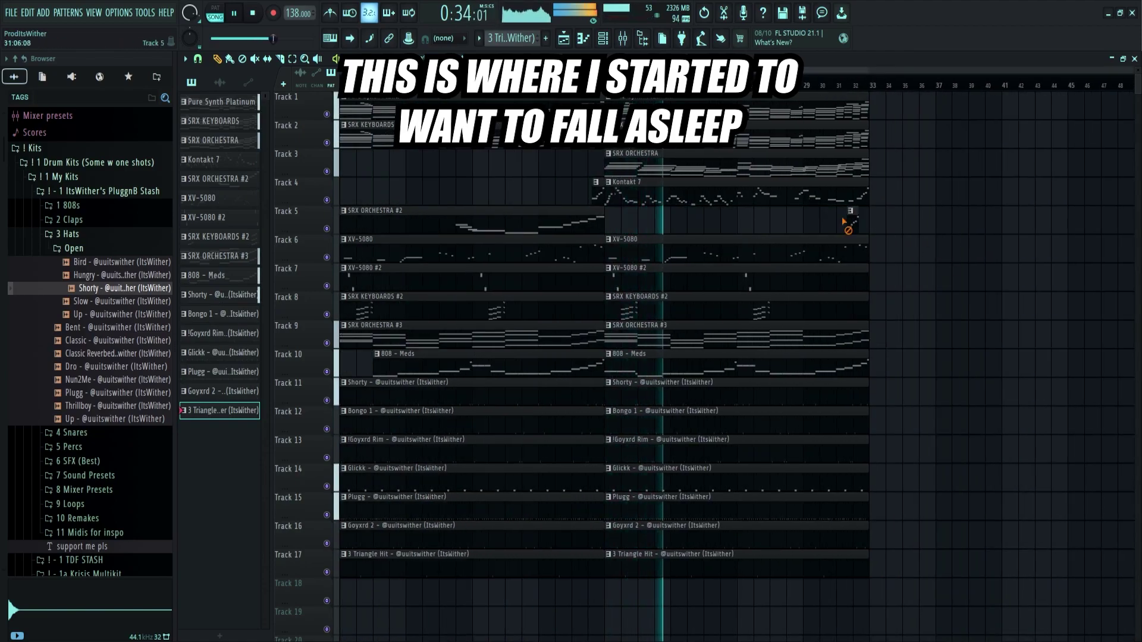
- Duplicate the section starting at bar 17 so that a copy begins at bar 33
drag(790, 580, 770, 98)
scroll(770, 255, down, 1)
key(ctrl+b)
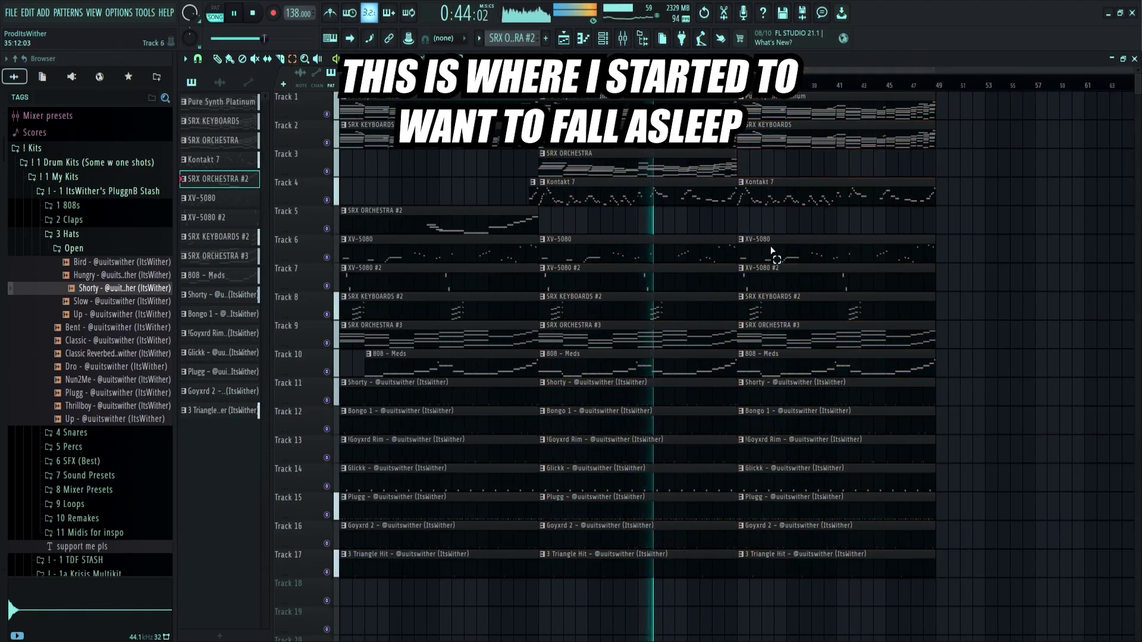
- Slice the second section's drum clips at bar 32 and delete their last bar
right_click(771, 275)
scroll(714, 583, up, 6)
drag(811, 583, 811, 363)
drag(862, 586, 831, 392)
key(Delete)
- In the bar 33 section, delete the Kontakt 7, XV-5080 and SRX KEYBOARDS #2 clips and add a copy of SRX ORCHESTRA #2
scroll(842, 375, down, 6)
right_click(805, 188)
scroll(773, 190, up, 2)
scroll(872, 224, down, 2)
right_click(821, 250)
right_click(797, 302)
drag(798, 303, 957, 274)
drag(457, 215, 856, 215)
- Duplicate the whole arrangement after itself and delete the copy of its first section
key(ctrl+a)
key(ctrl+b)
scroll(566, 226, down, 2)
drag(773, 592, 690, 102)
key(Delete)
- Move the remaining copied sections earlier to start at bar 49, with the Kontakt 7 lead-in just before it
drag(981, 600, 731, 98)
drag(940, 215, 854, 215)
scroll(595, 196, up, 3)
drag(952, 190, 871, 190)
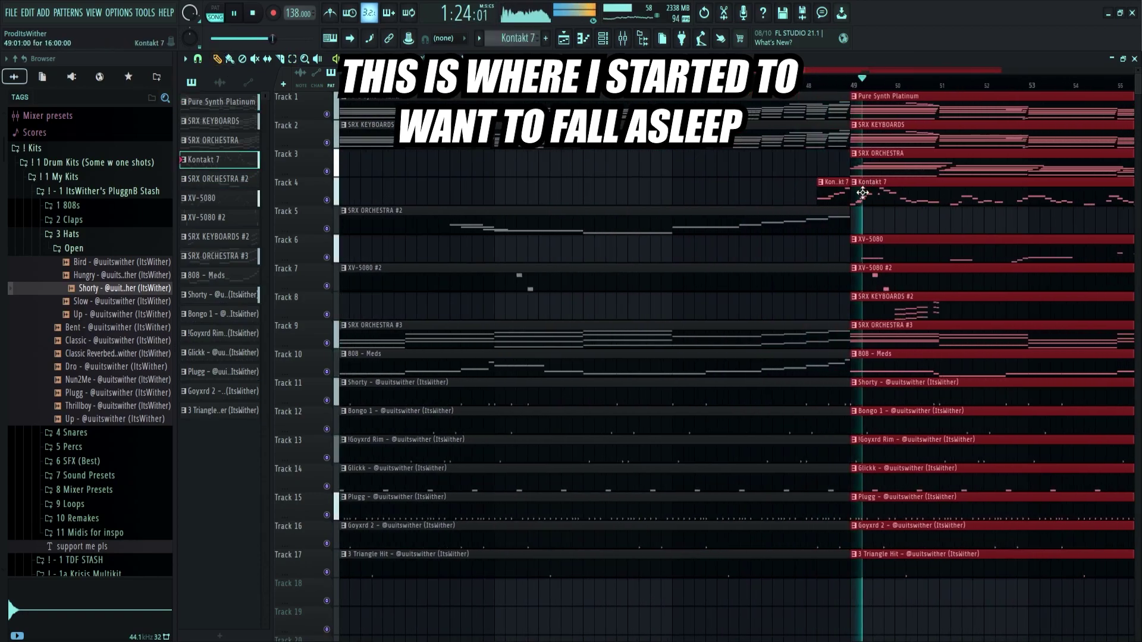
- Duplicate the bar 49 section to bar 81 as an outro and delete its 808 and drum clips
scroll(1011, 250, down, 3)
drag(1127, 238, 1011, 290)
mouse_move(971, 604)
mouse_down()
mouse_move(674, 93)
mouse_move(971, 605)
mouse_up()
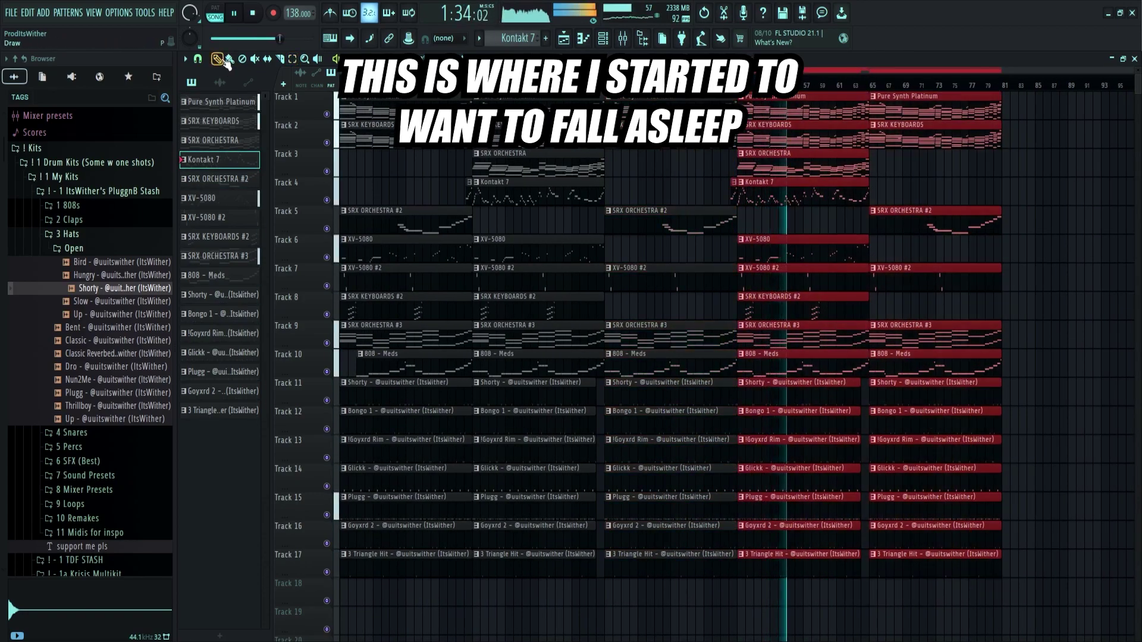
key(ctrl+b)
scroll(1017, 191, up, 5)
drag(1004, 192, 897, 192)
scroll(897, 192, down, 6)
right_click(886, 363)
right_click(994, 513)
scroll(959, 476, up, 2)
scroll(952, 481, down, 2)
scroll(852, 443, up, 2)
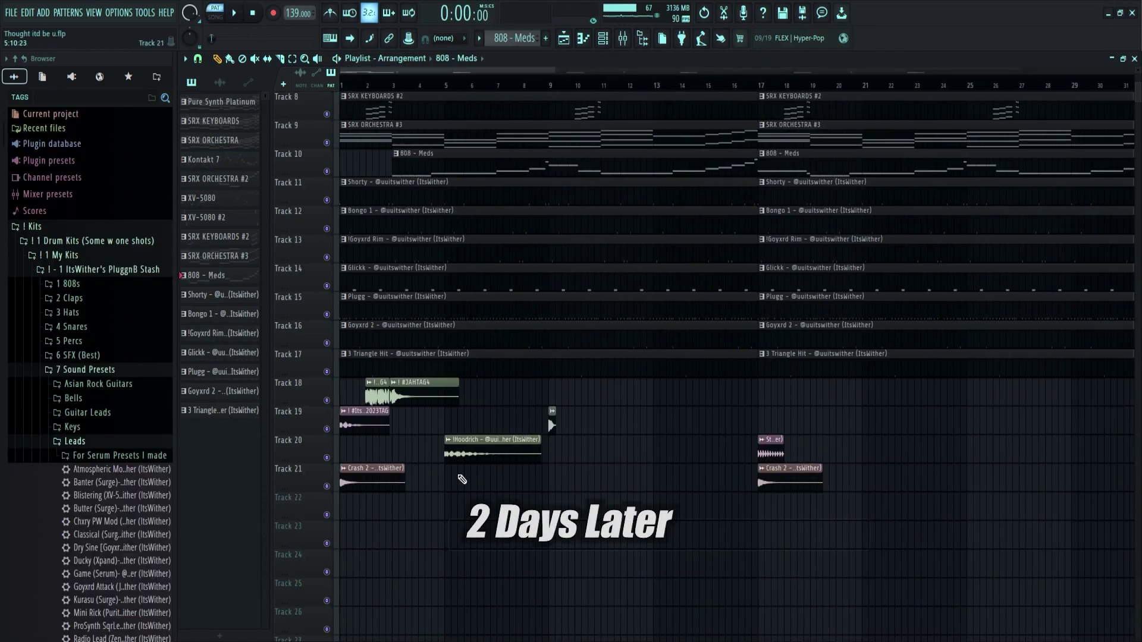
- Audition the tag clips on Track 18 and Track 19 by soloing each track, and restore all tracks
scroll(463, 479, down, 1)
scroll(327, 437, up, 2)
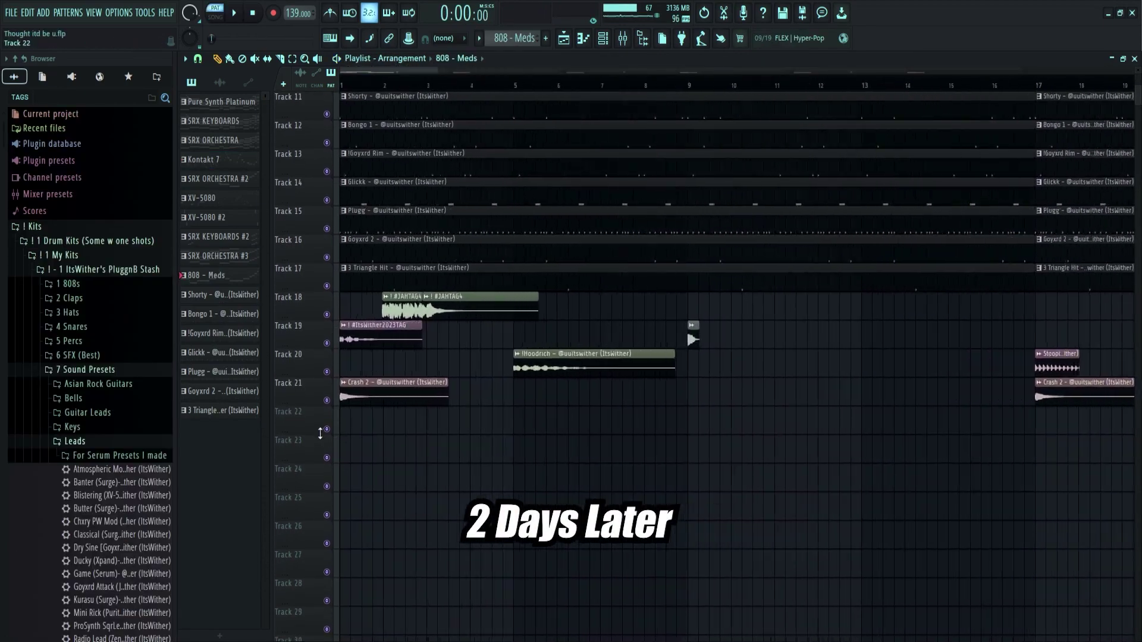
scroll(302, 308, up, 3)
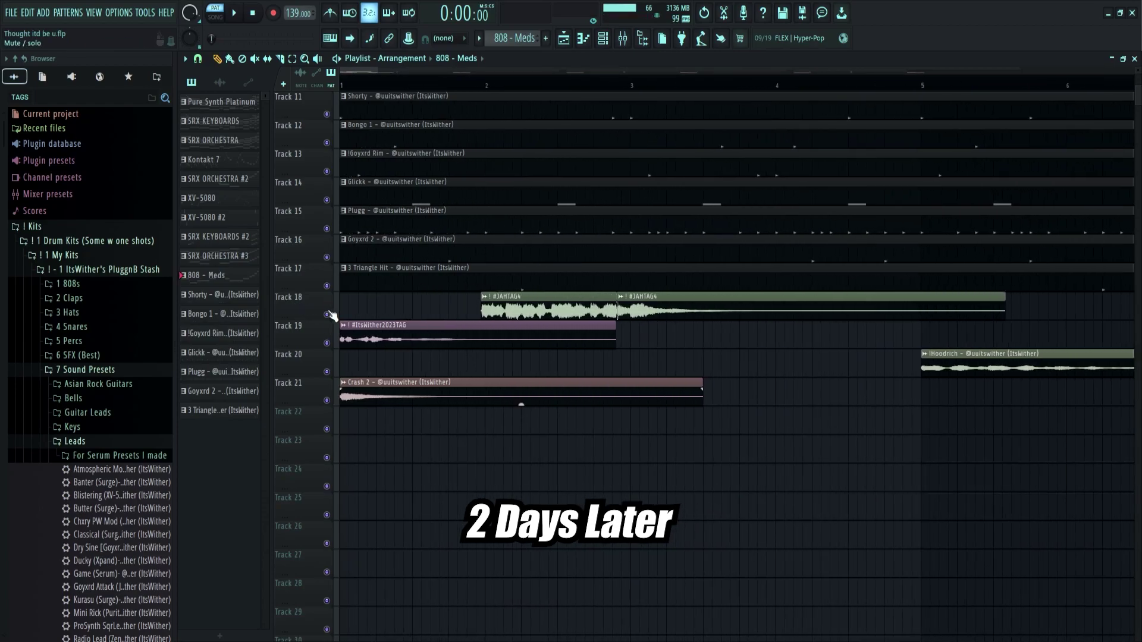
right_click(327, 314)
click(467, 87)
key(space)
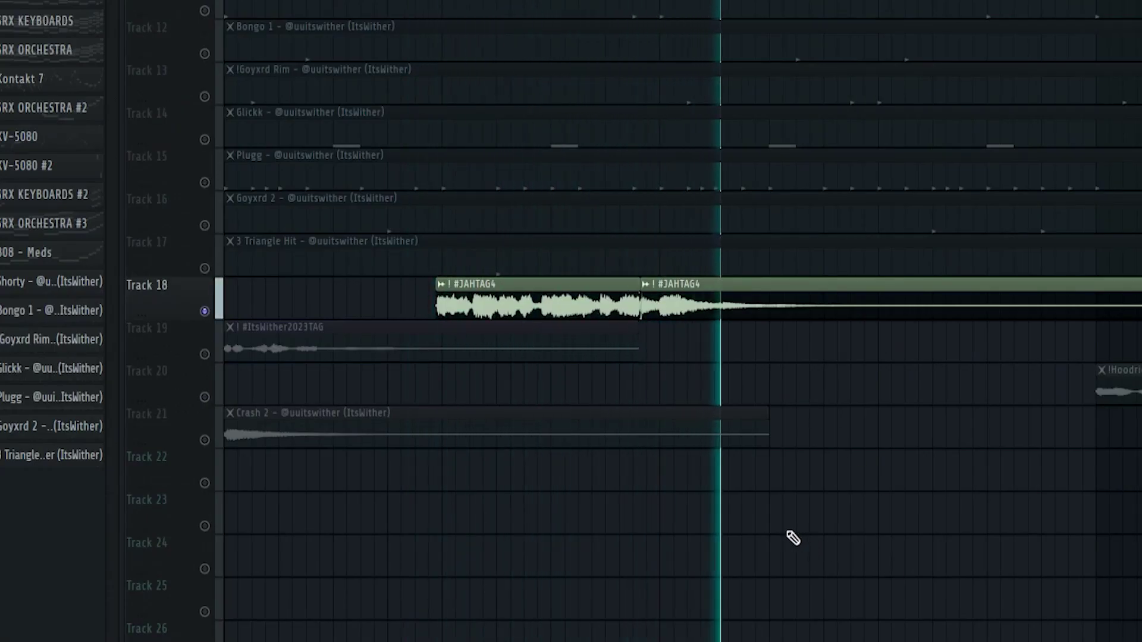
key(space)
right_click(205, 355)
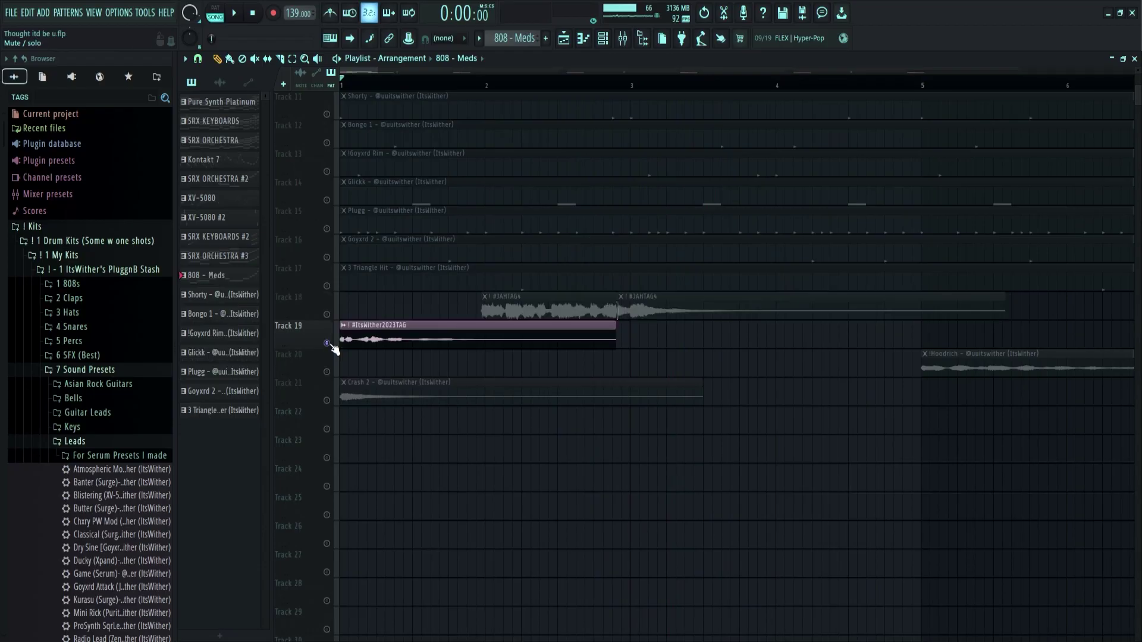
right_click(328, 345)
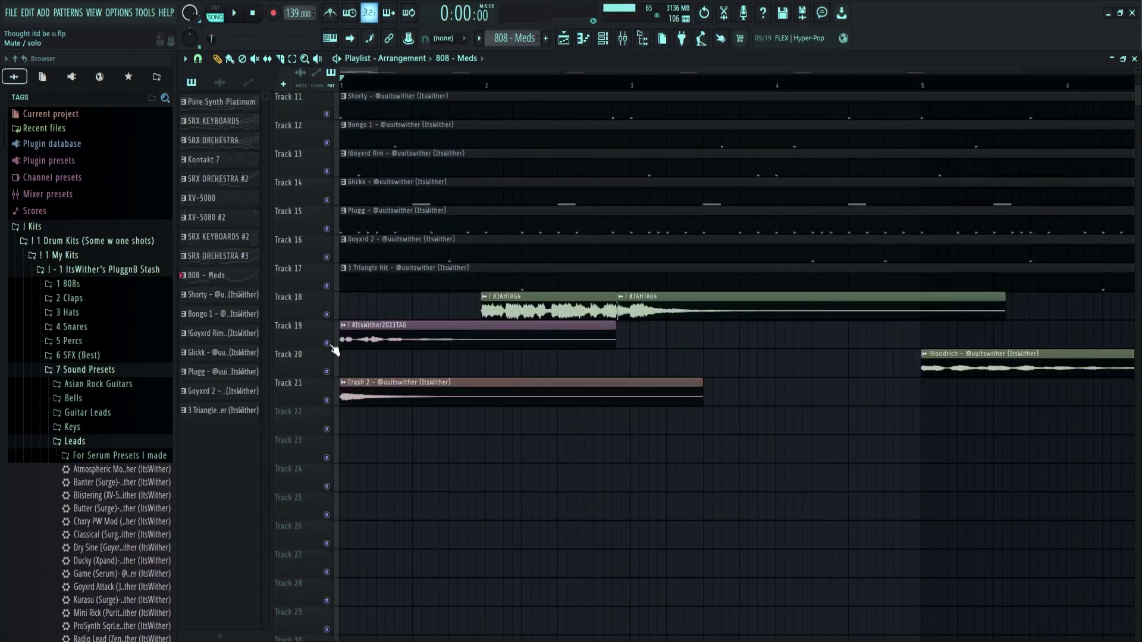
- Solo Track 21 to audition the Crash 2 clip at bar 1, and restore all tracks
scroll(622, 440, down, 1)
scroll(622, 440, down, 1)
click(399, 357)
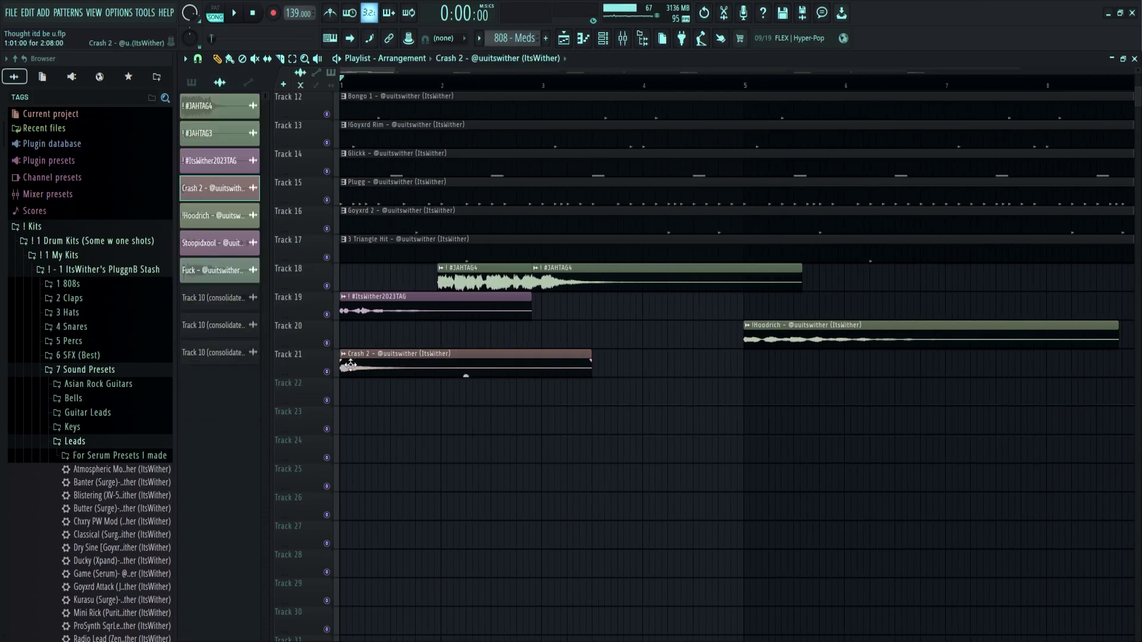
right_click(327, 372)
ctrl+click(323, 375)
key(space)
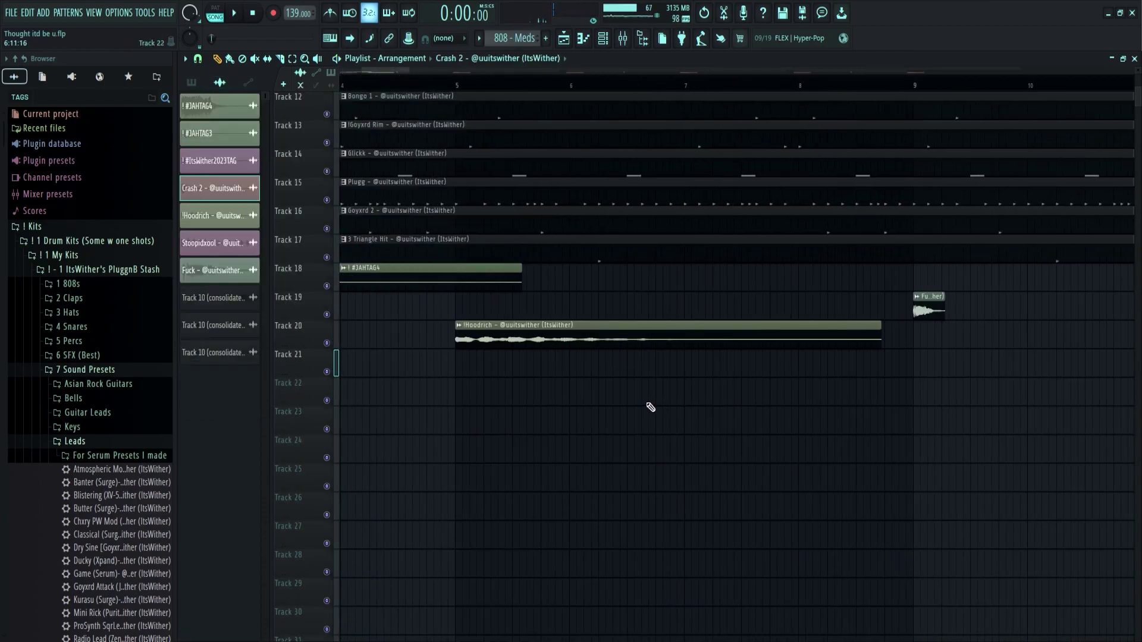
- Solo Track 20 to audition the !Hoodrich clip and Track 19 to audition the clip at bar 9
right_click(328, 343)
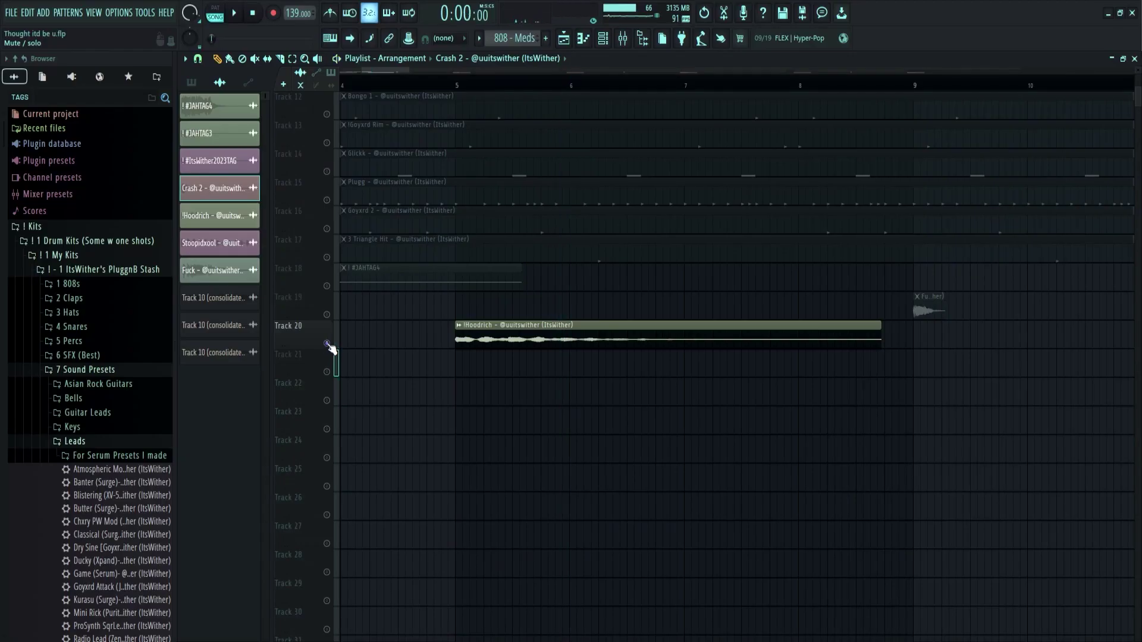
right_click(206, 355)
scroll(754, 466, down, 7)
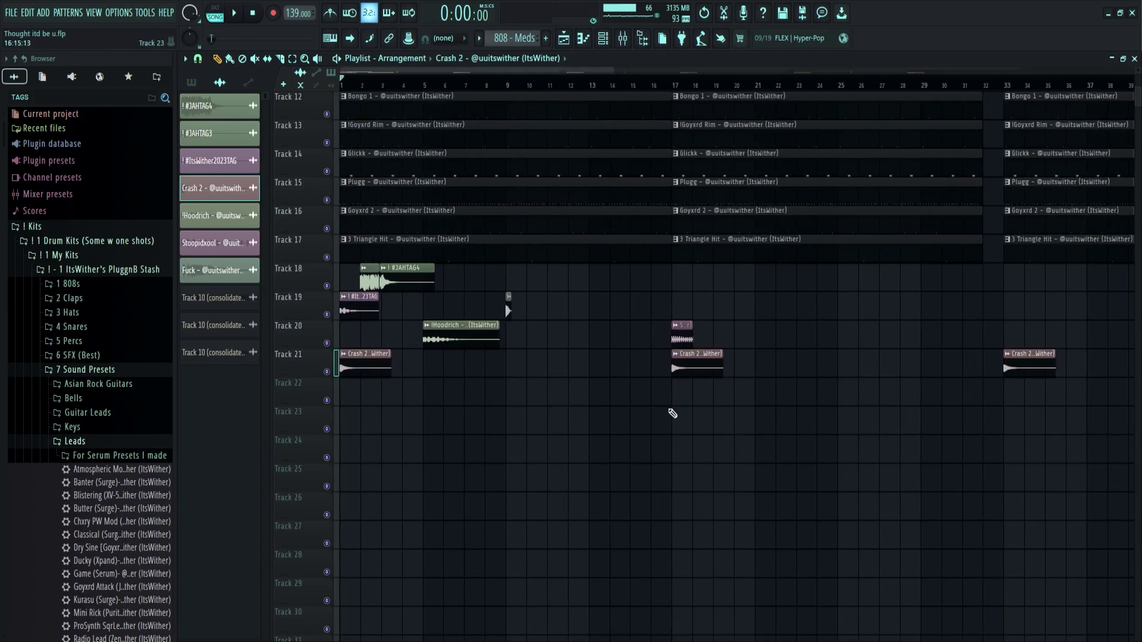
scroll(463, 411, up, 2)
scroll(359, 364, up, 10)
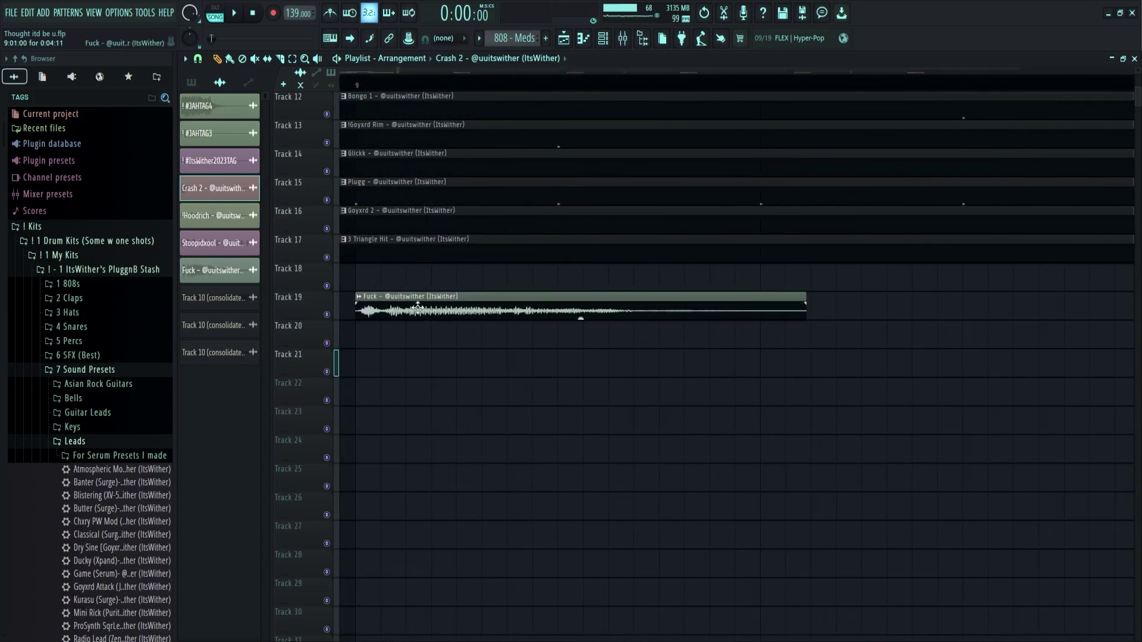
right_click(327, 314)
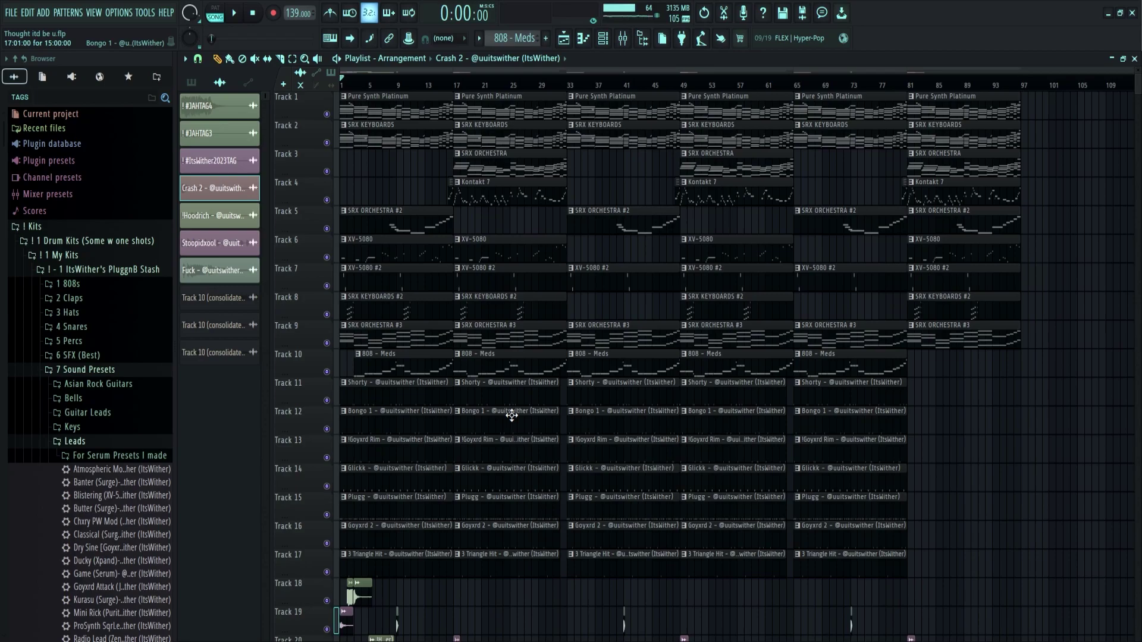
- Collapse the PluggnB Stash folder and open the 500 Subscribers Midi and Loop Kit folder in the browser
click(110, 270)
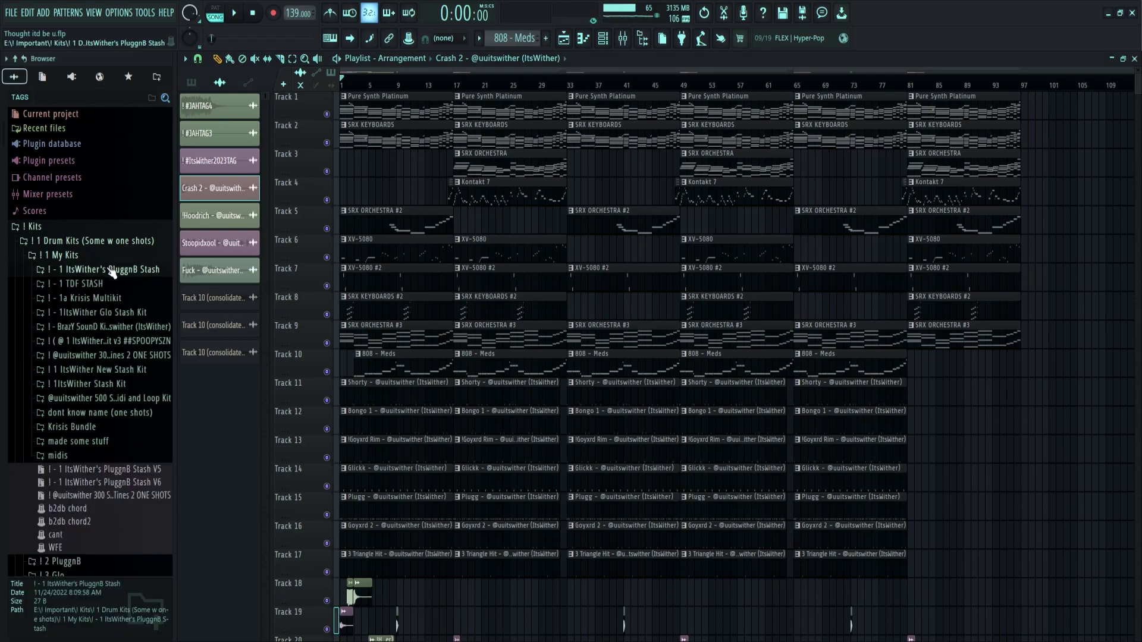
click(108, 401)
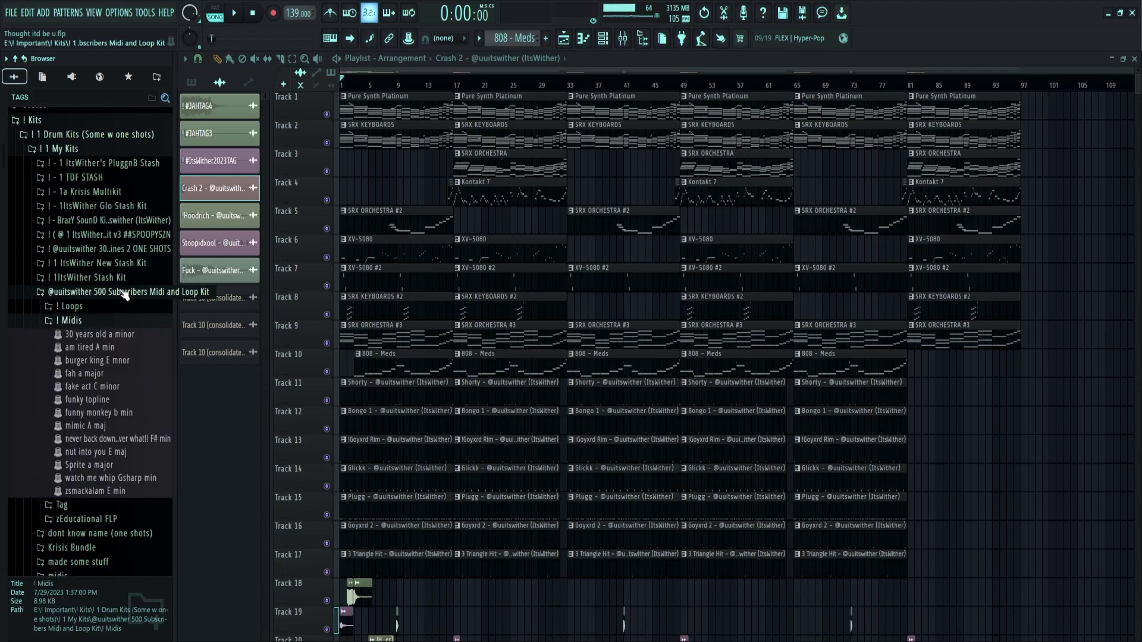